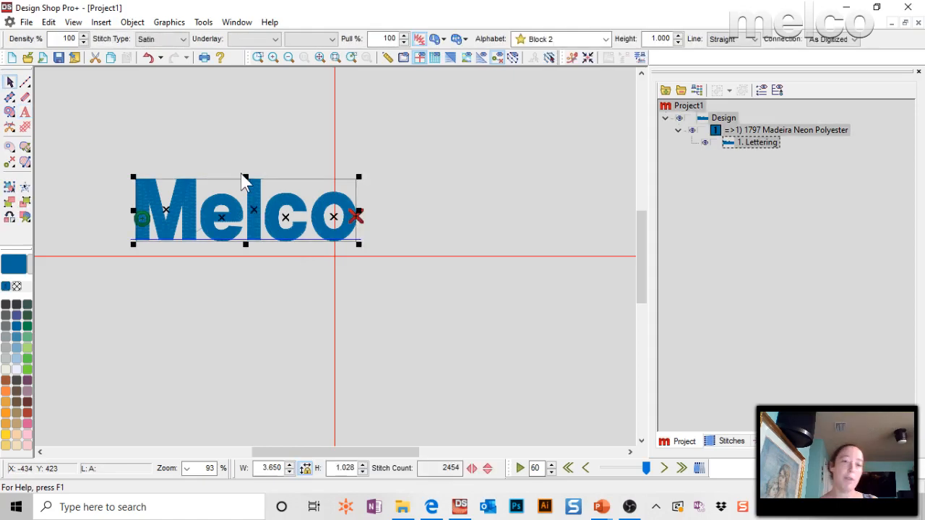
# Move the whole Melco lettering to the centre of the workspace.
pyautogui.moveTo(244, 183); pyautogui.dragTo(304, 243)
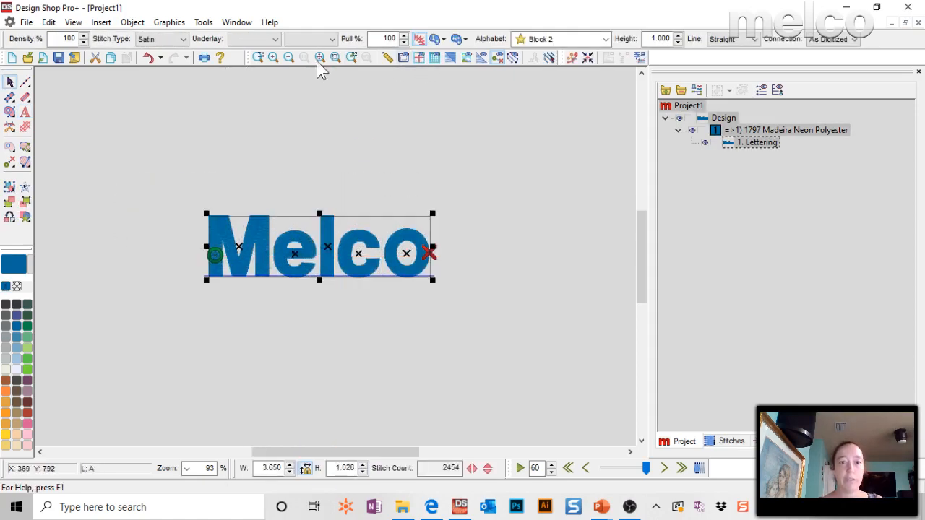
pyautogui.click(336, 58)
pyautogui.click(320, 99)
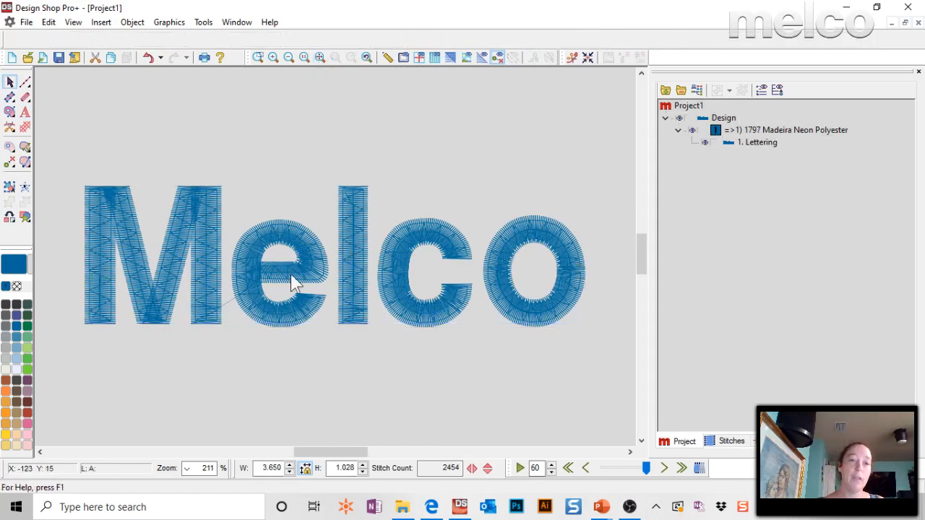
# Shift only the letter M slightly towards the e along the baseline, then reselect the whole lettering.
pyautogui.click(172, 251)
pyautogui.click(152, 256)
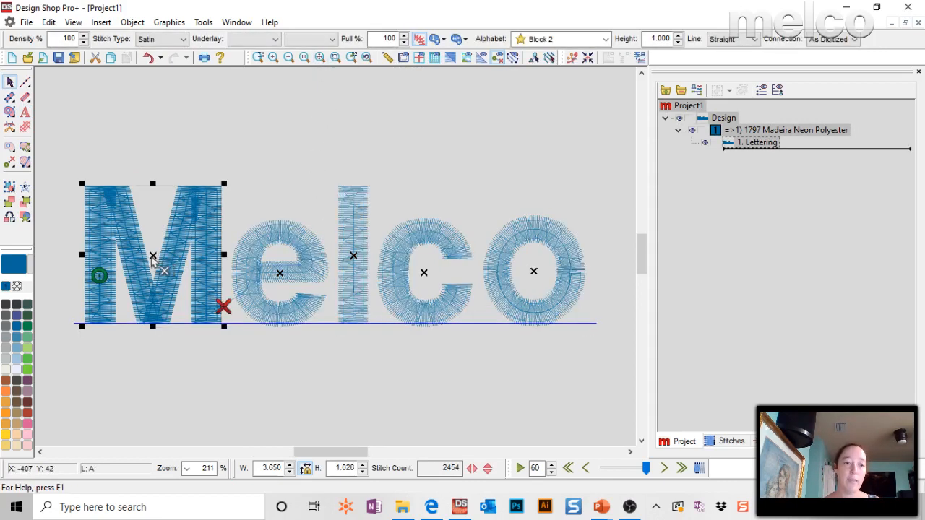
pyautogui.moveTo(154, 258); pyautogui.dragTo(160, 258)
pyautogui.click(259, 373)
pyautogui.click(349, 217)
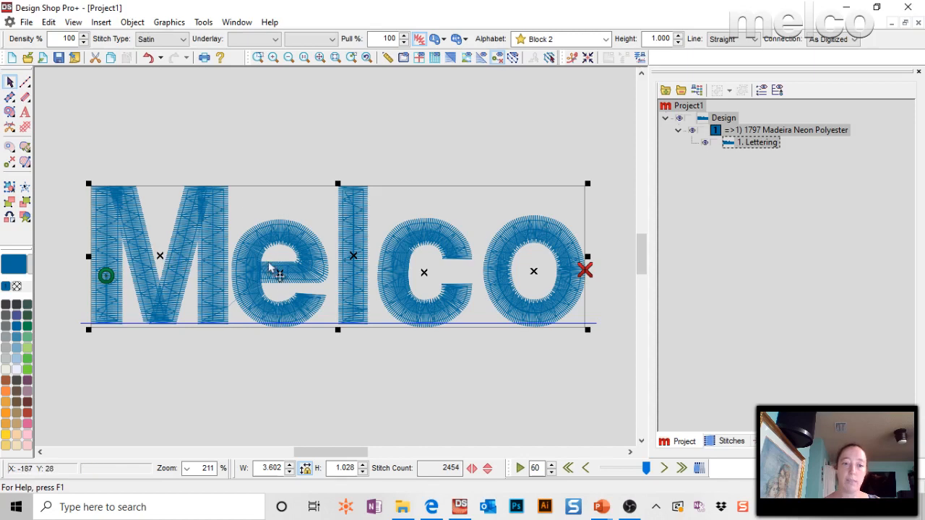
# Spread the letters along the baseline by moving the M, e and l individually to the left and the o to the right.
pyautogui.moveTo(160, 258); pyautogui.dragTo(64, 254)
pyautogui.moveTo(279, 280); pyautogui.dragTo(243, 281)
pyautogui.click(353, 261)
pyautogui.moveTo(353, 262); pyautogui.dragTo(327, 261)
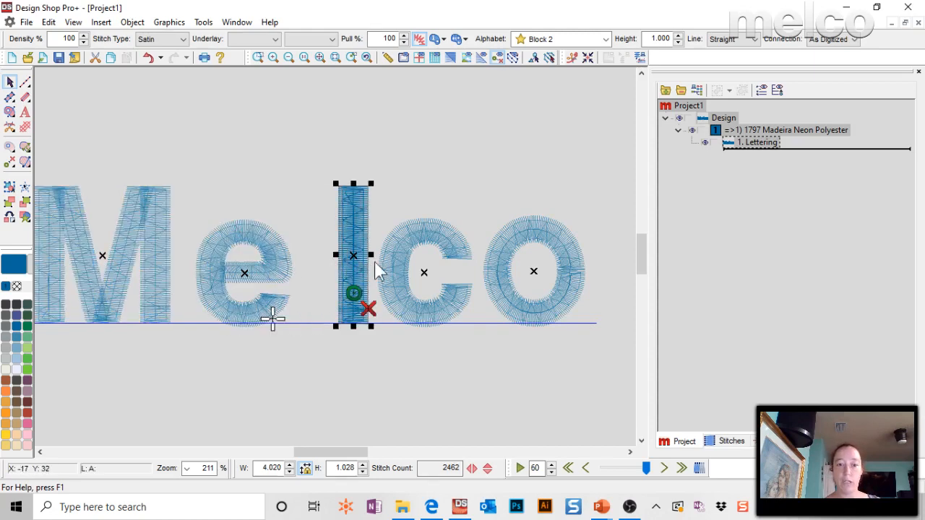
pyautogui.click(543, 280)
pyautogui.moveTo(544, 280); pyautogui.dragTo(555, 277)
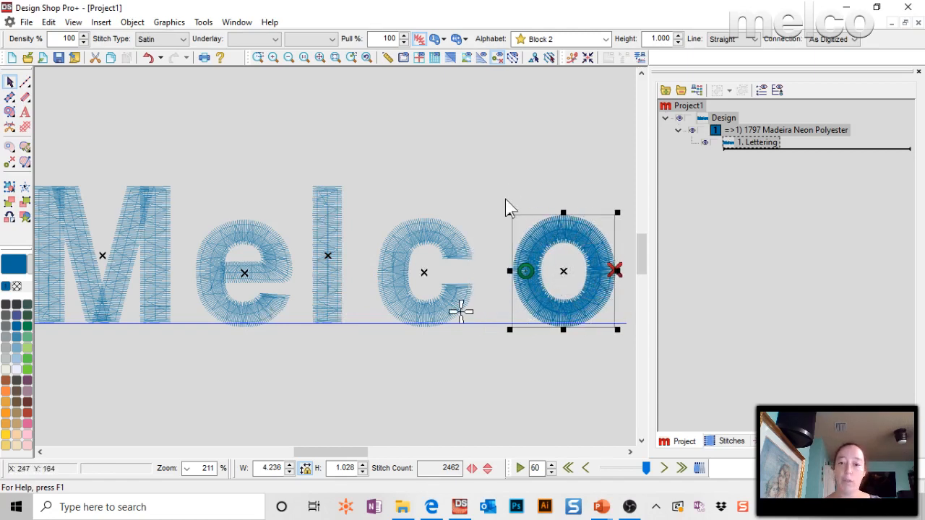
# Move the letter c below the baseline and enlarge it proportionally to a letter height of about 1.37 in.
pyautogui.click(427, 278)
pyautogui.click(427, 279)
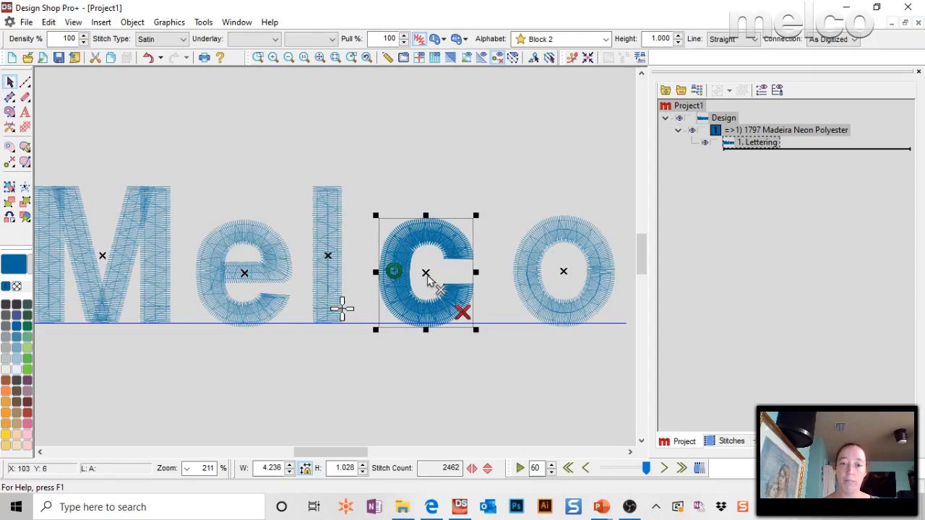
pyautogui.moveTo(427, 283)
pyautogui.mouseDown()
pyautogui.moveTo(409, 169)
pyautogui.moveTo(454, 347)
pyautogui.moveTo(428, 293)
pyautogui.mouseUp()
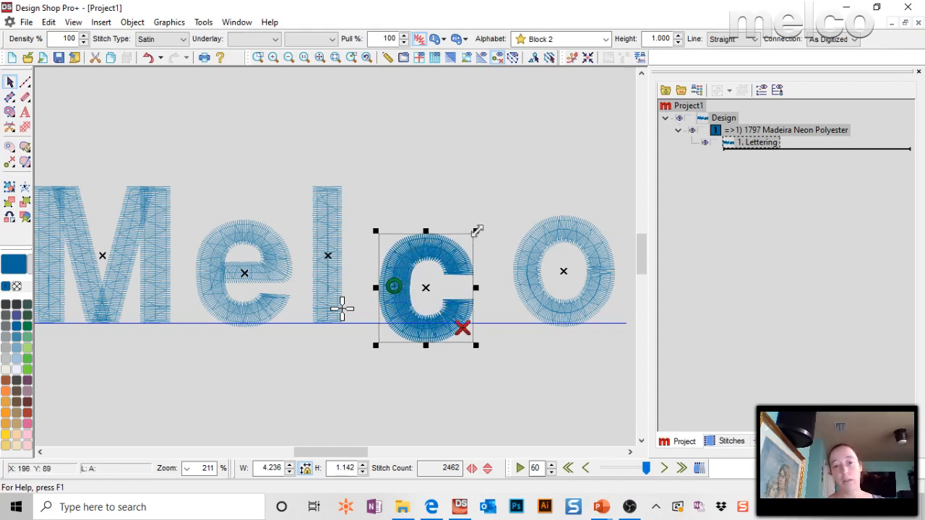
pyautogui.moveTo(477, 231); pyautogui.dragTo(497, 219)
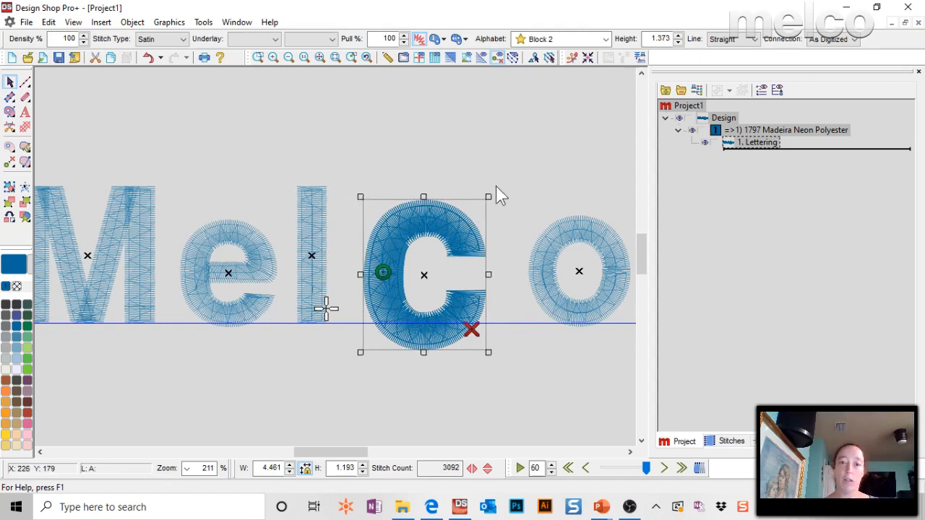
# Rotate the letter c clockwise and shift it slightly upward, leaving its resize handles active.
pyautogui.moveTo(493, 192); pyautogui.dragTo(532, 250)
pyautogui.moveTo(455, 285); pyautogui.dragTo(435, 266)
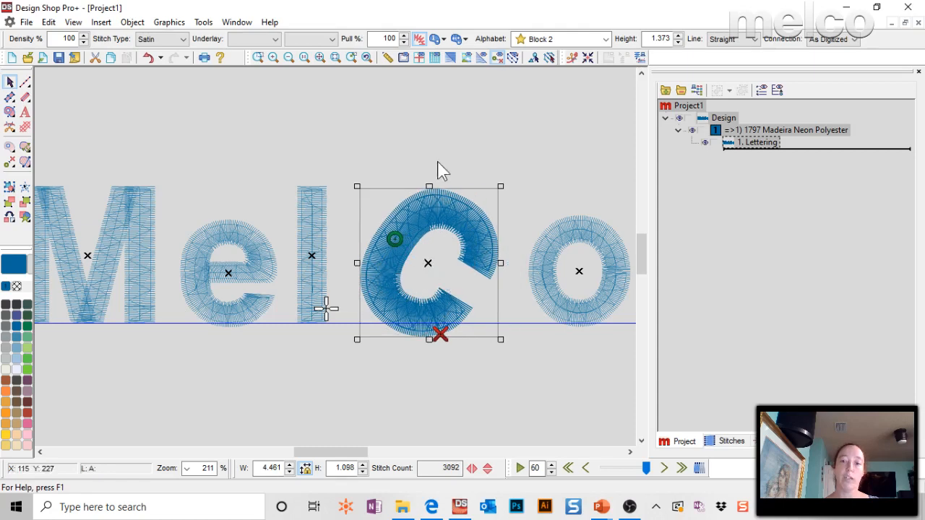
pyautogui.click(312, 166)
pyautogui.click(409, 202)
pyautogui.click(446, 267)
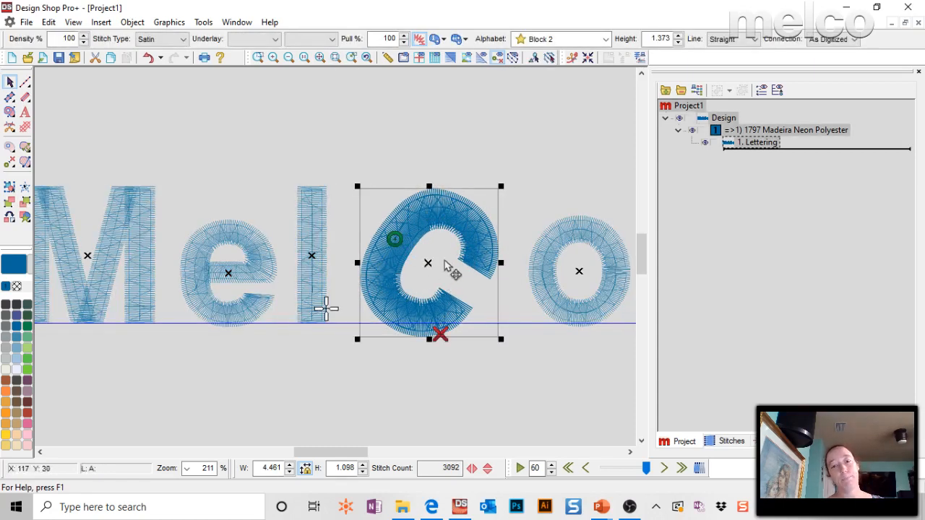
# Shrink the rotated c to a letter height of about 1.07 in, then move it well above the baseline and back down.
pyautogui.moveTo(501, 187); pyautogui.dragTo(479, 216)
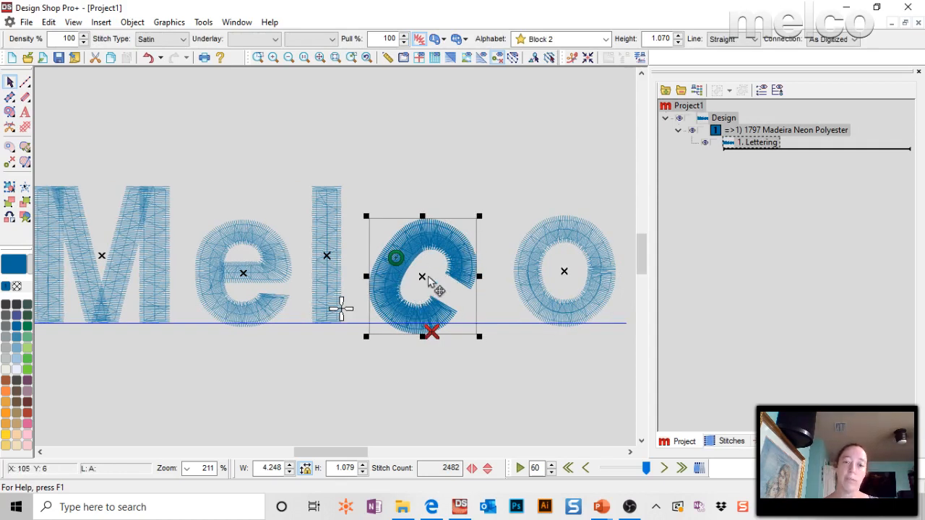
pyautogui.moveTo(439, 283); pyautogui.dragTo(424, 252)
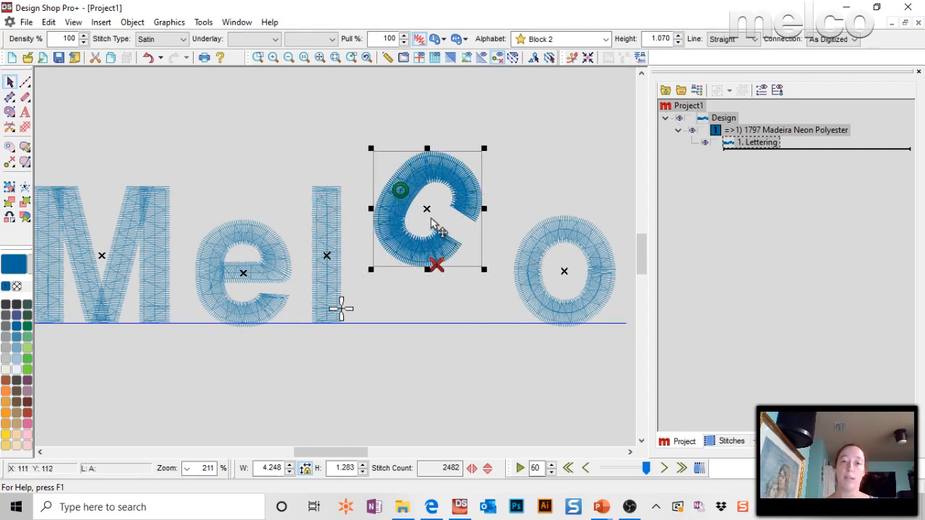
pyautogui.moveTo(431, 219); pyautogui.dragTo(438, 289)
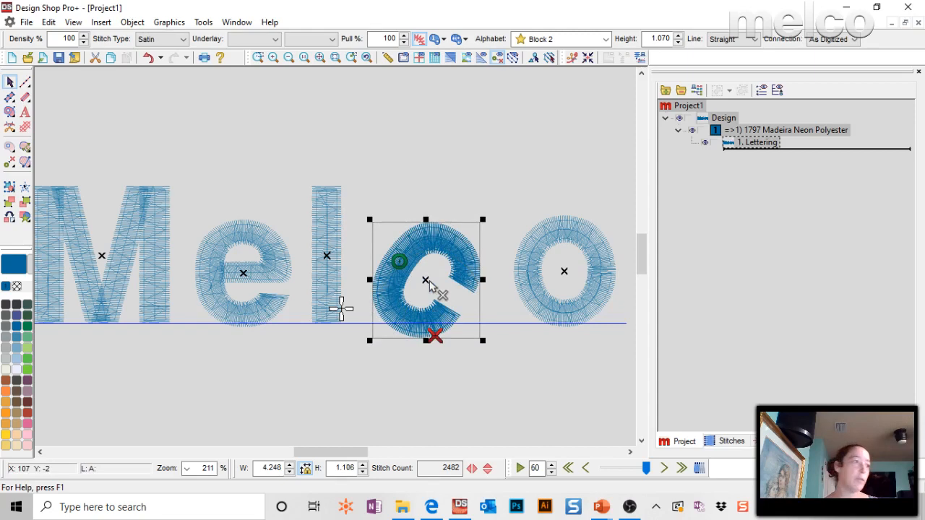
# Close the Melco lettering project without saving the changes.
pyautogui.click(435, 129)
pyautogui.click(918, 22)
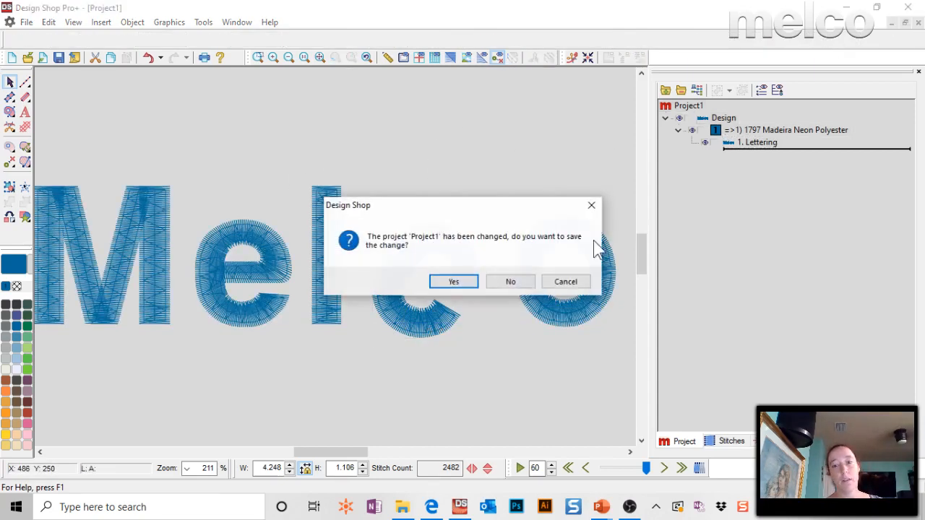
pyautogui.click(505, 283)
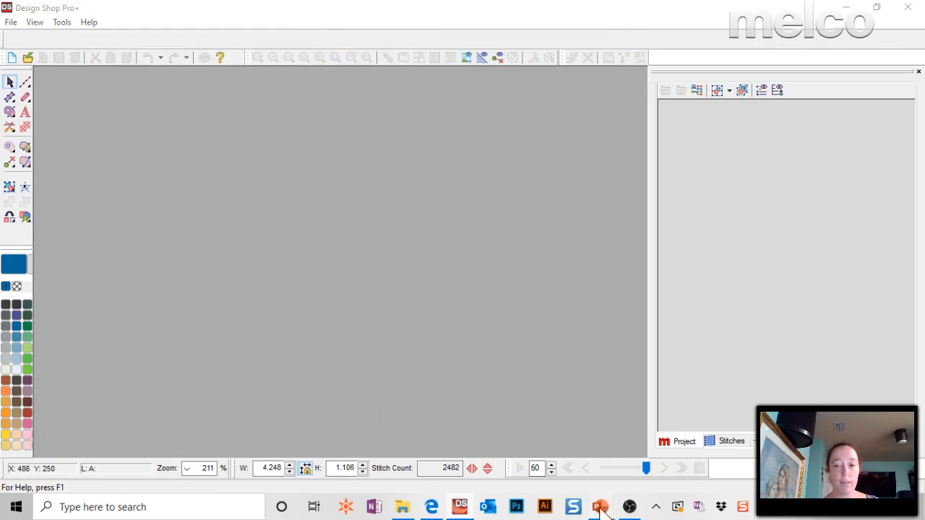
# Switch to PowerPoint to read the question about lettering in a 12-inch circle, then return to Design Shop.
pyautogui.moveTo(601, 508)
pyautogui.click(597, 468)
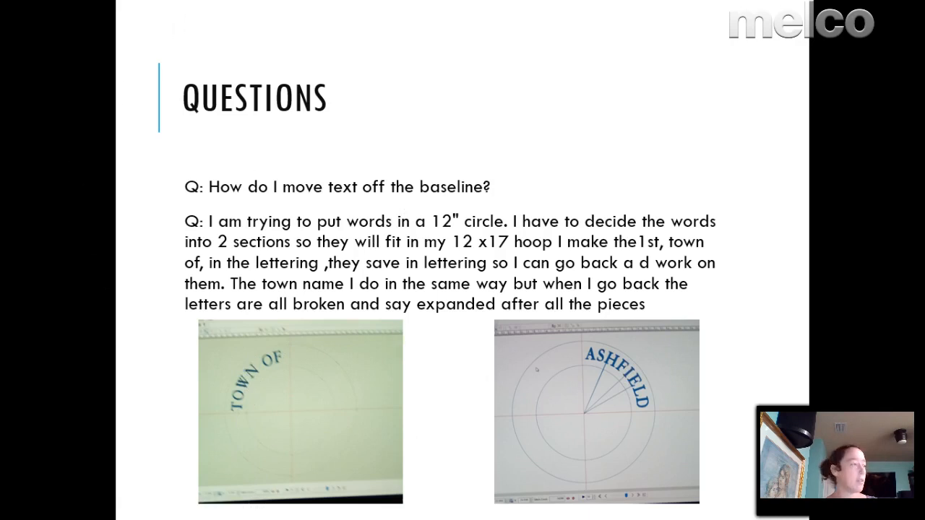
pyautogui.hotkey('alt', 'Tab')
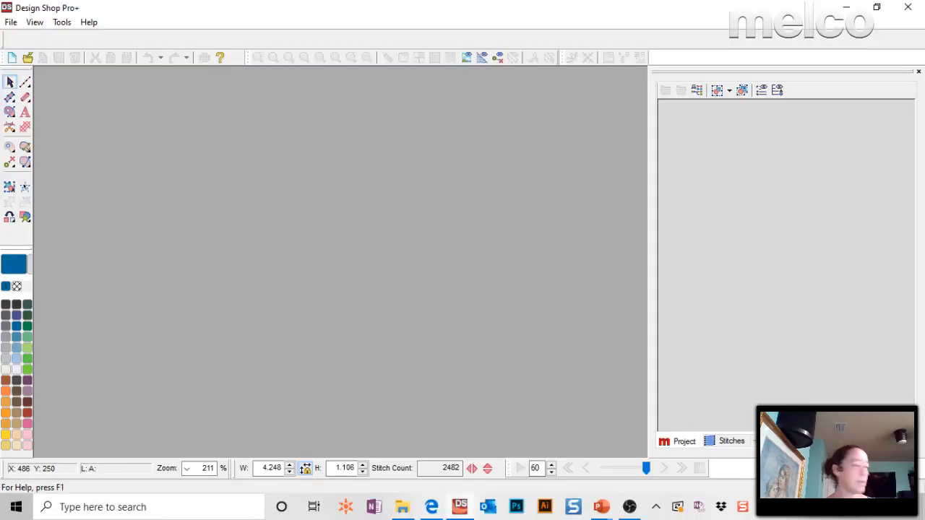
# Open town.arch.ofm and select its circle to inspect the vector and its size.
pyautogui.click(28, 57)
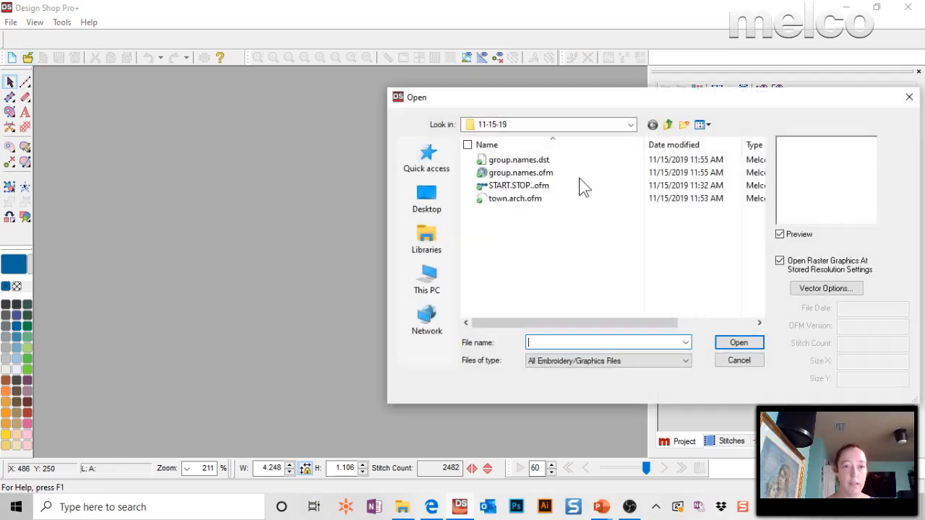
pyautogui.doubleClick(521, 200)
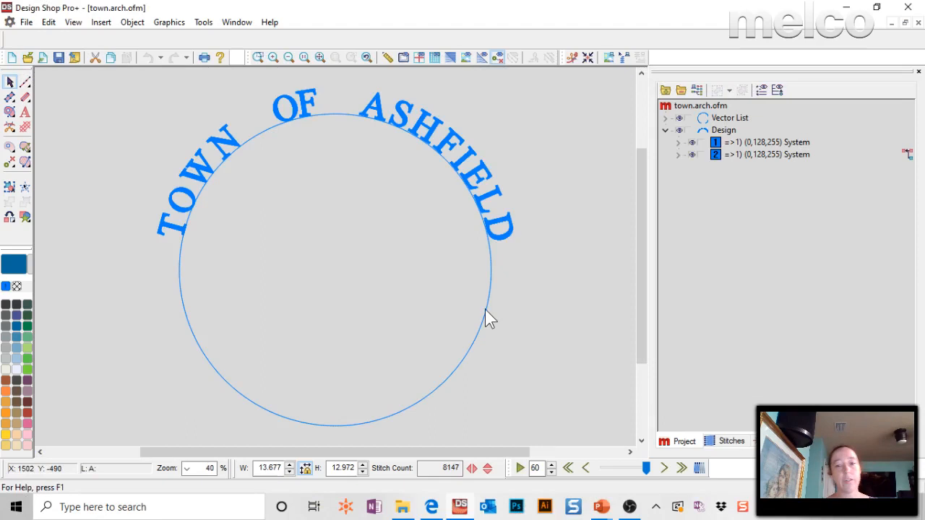
pyautogui.click(485, 311)
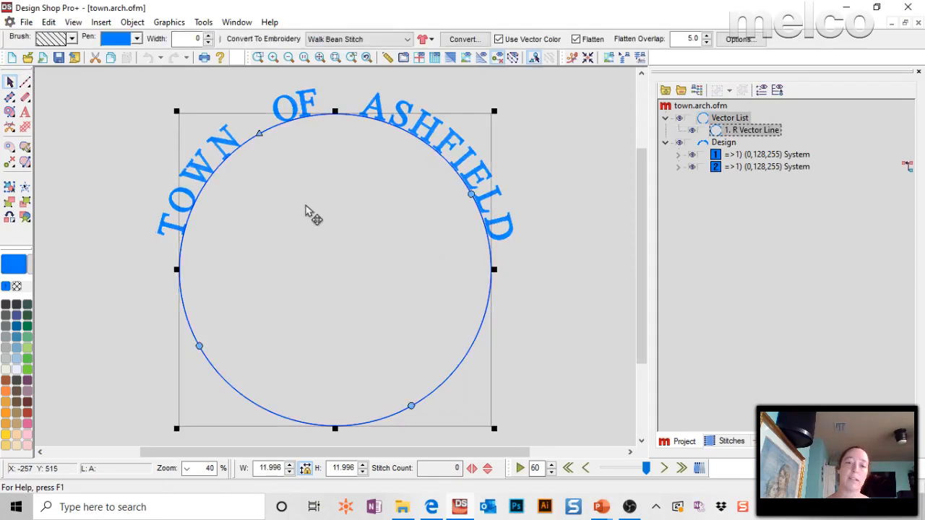
# Create a new project, choose the vector line input method and display the workspace centre lines.
pyautogui.click(11, 57)
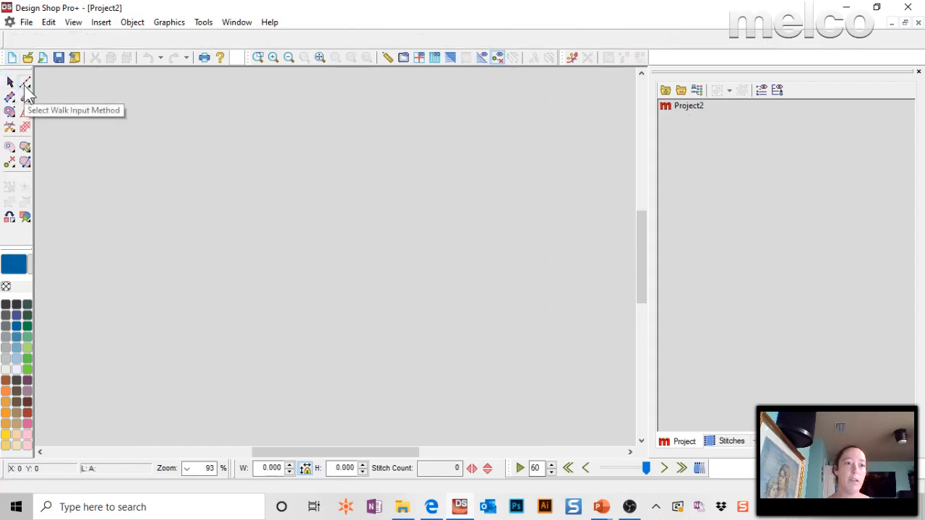
pyautogui.click(24, 85)
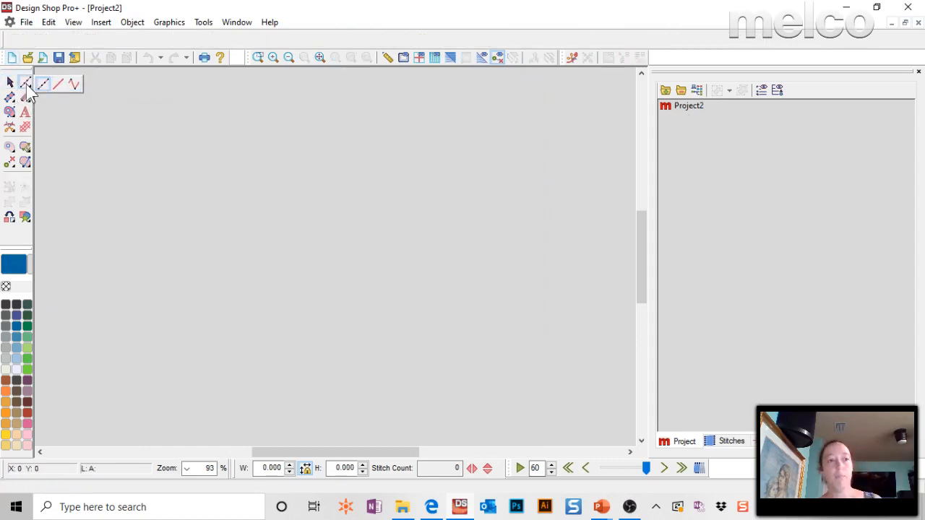
pyautogui.click(60, 84)
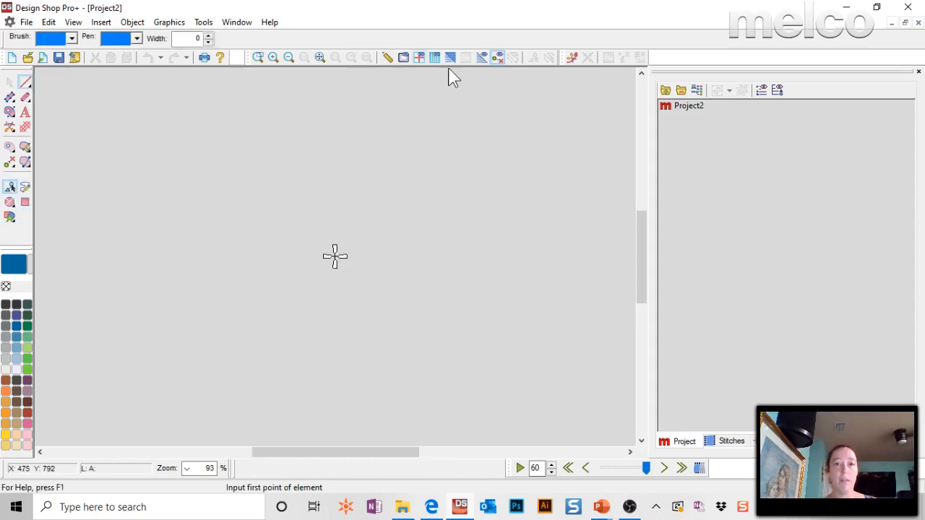
pyautogui.click(420, 57)
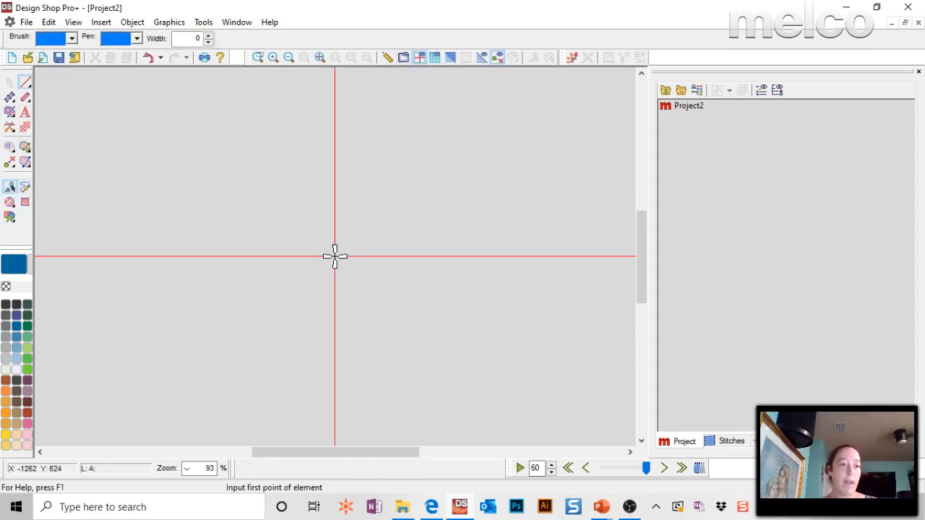
# Draw a vector circle about 4.44 in across, with both diameter points on the vertical centre line.
pyautogui.click(9, 204)
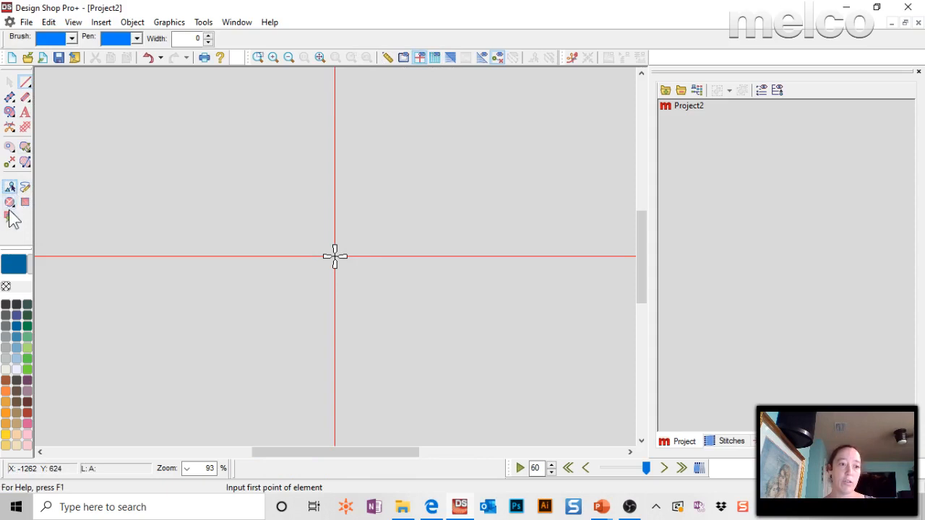
pyautogui.click(335, 112)
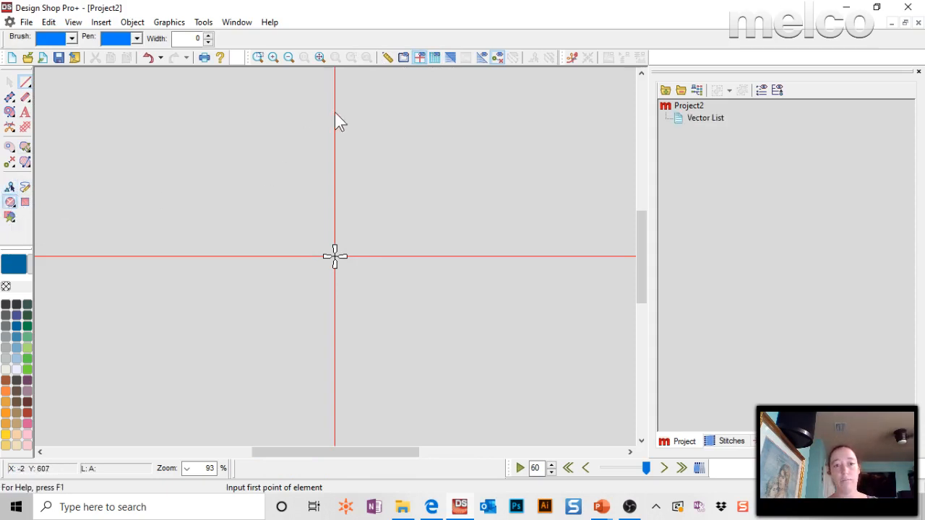
pyautogui.click(335, 379)
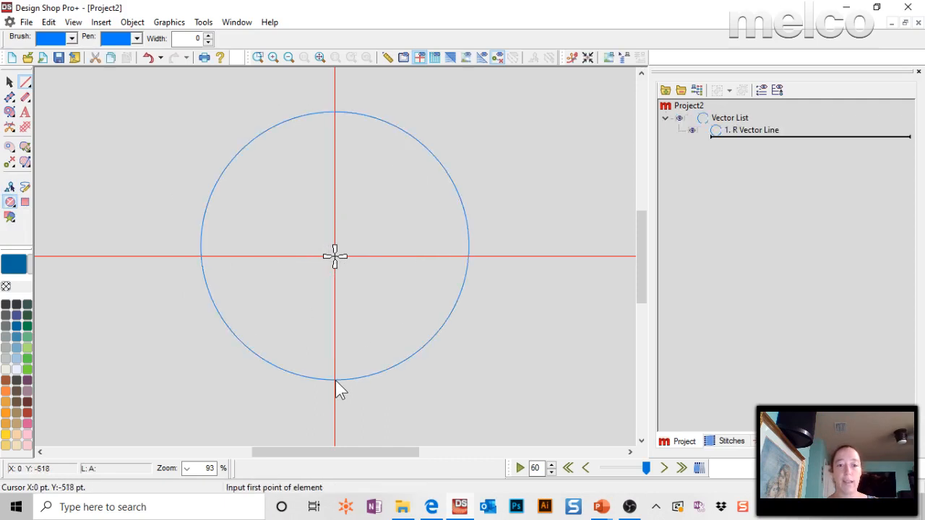
# Select the vector circle and resize it proportionally to a width of 12 in.
pyautogui.click(744, 132)
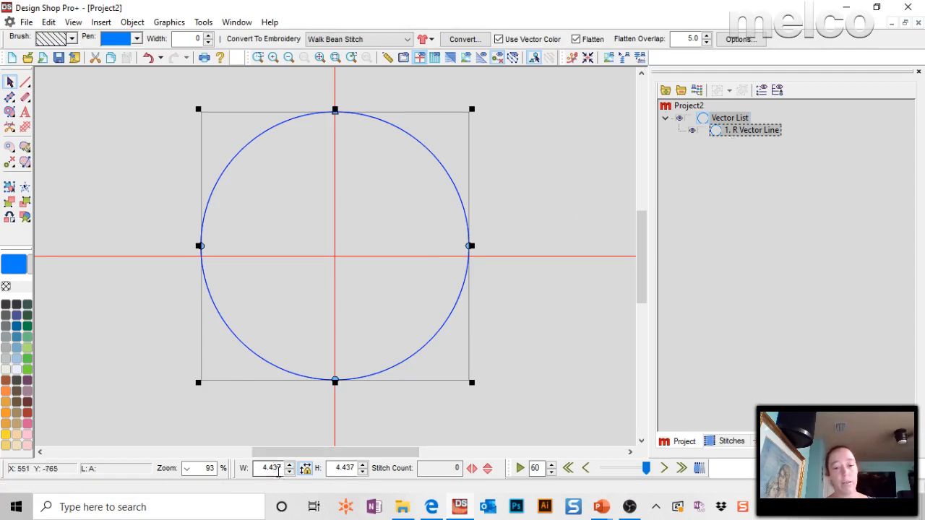
pyautogui.doubleClick(344, 468)
pyautogui.doubleClick(272, 468)
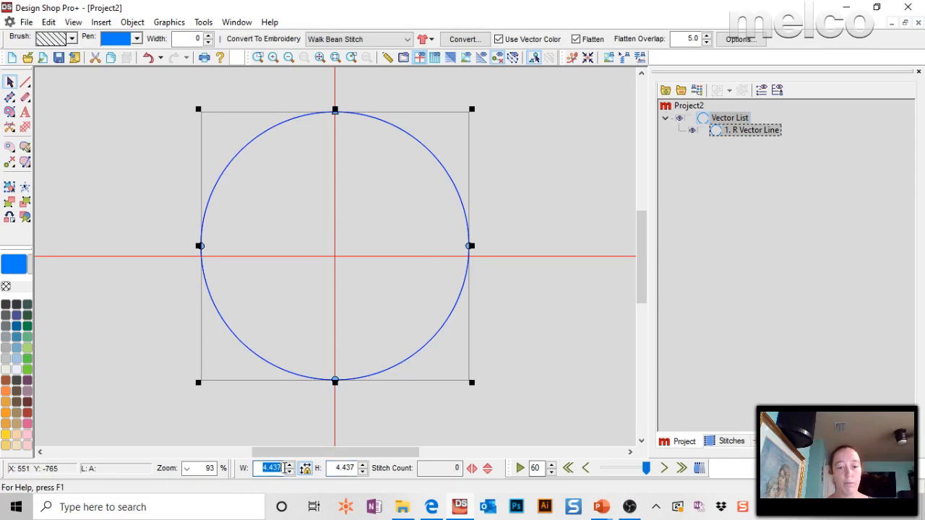
pyautogui.write('12')
pyautogui.press('Return')
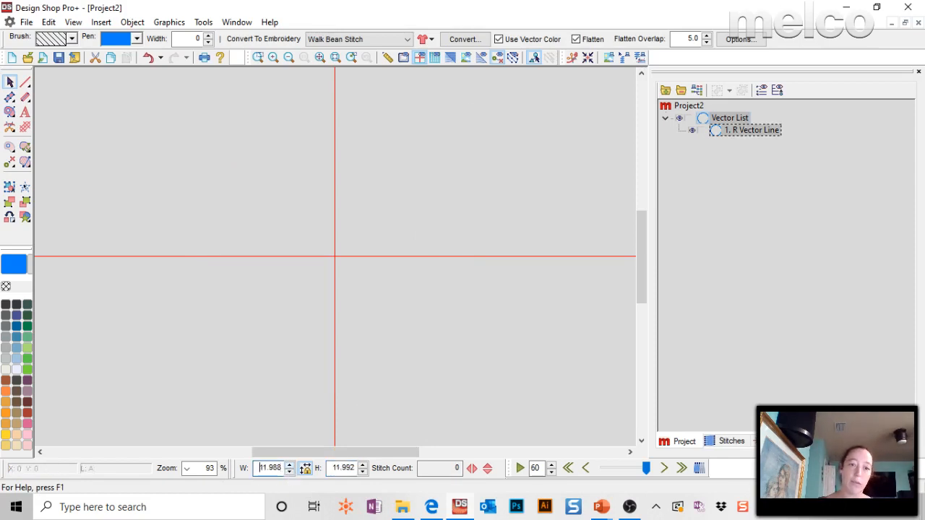
pyautogui.click(319, 57)
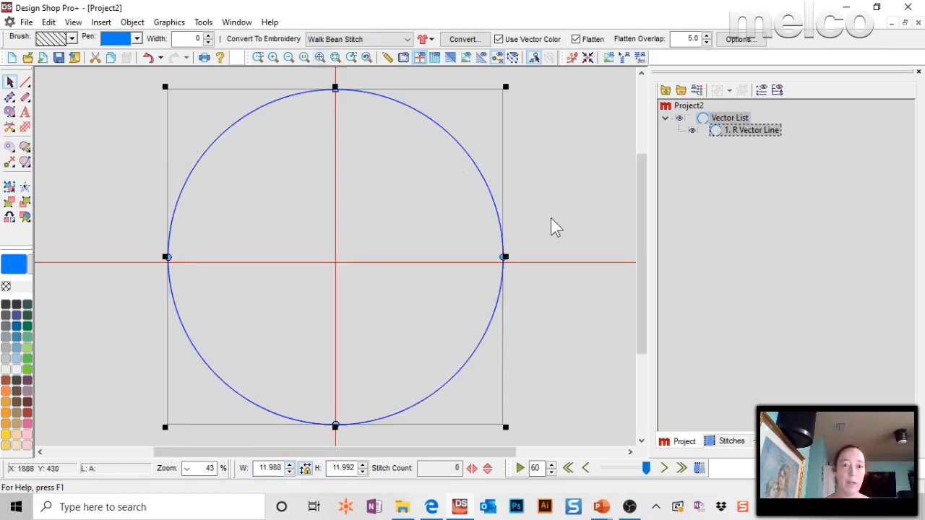
pyautogui.doubleClick(271, 467)
pyautogui.write('12')
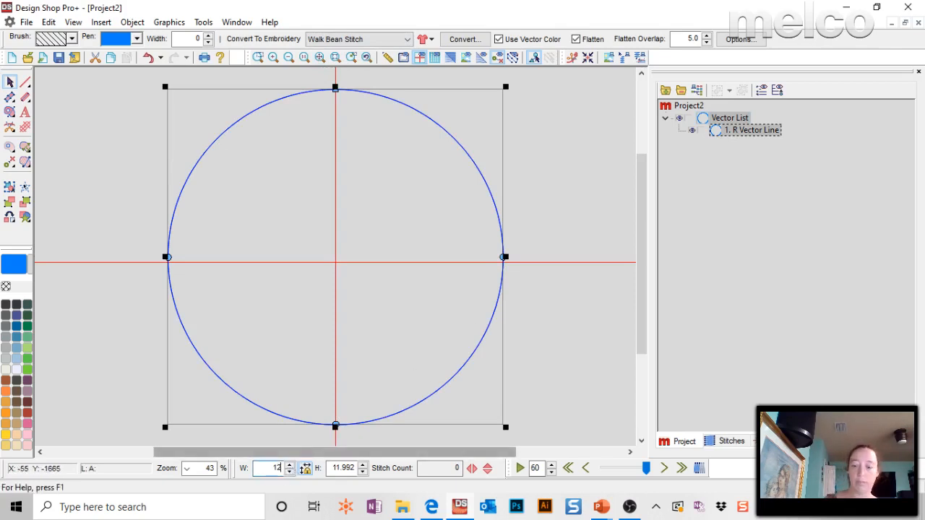
pyautogui.press('Return')
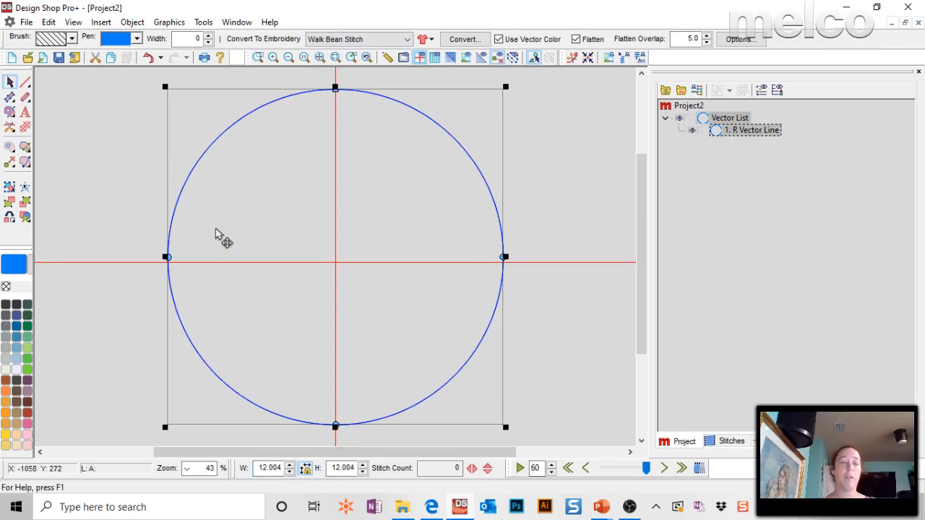
# Add a straight lettering element reading TOWN OF in the Block 2 alphabet at 1.000 in height.
pyautogui.click(23, 114)
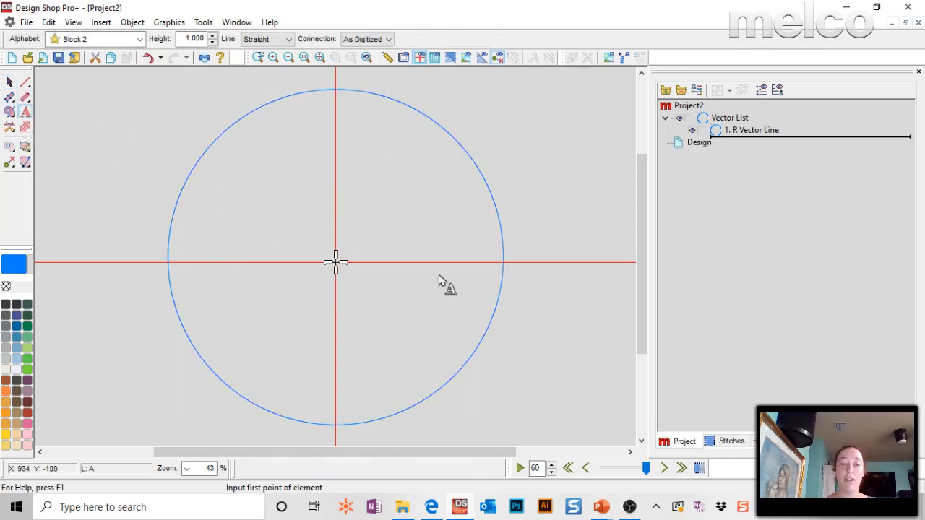
pyautogui.write('T')
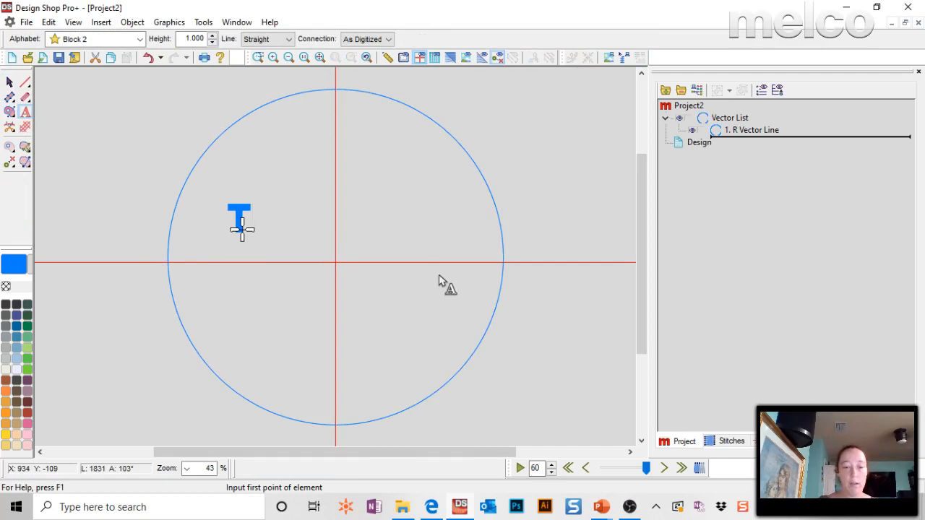
pyautogui.write('OWN OF')
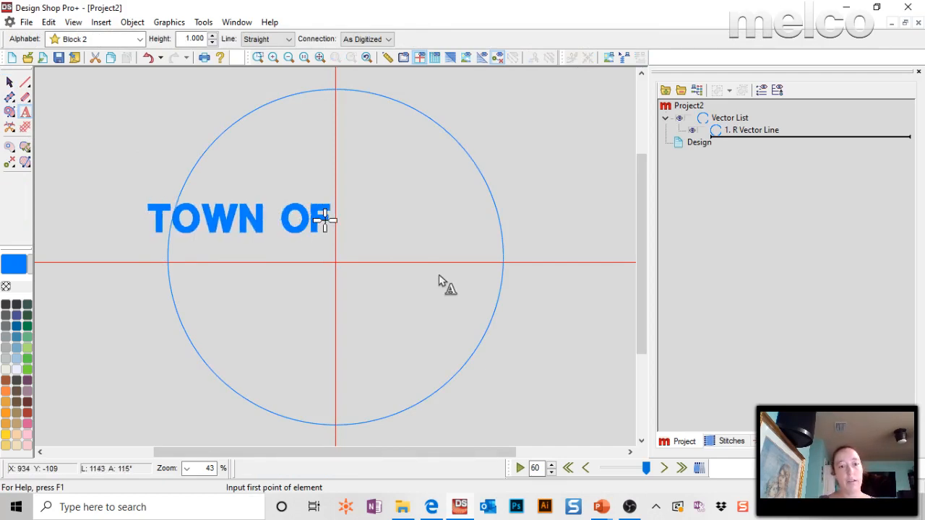
pyautogui.press('Return')
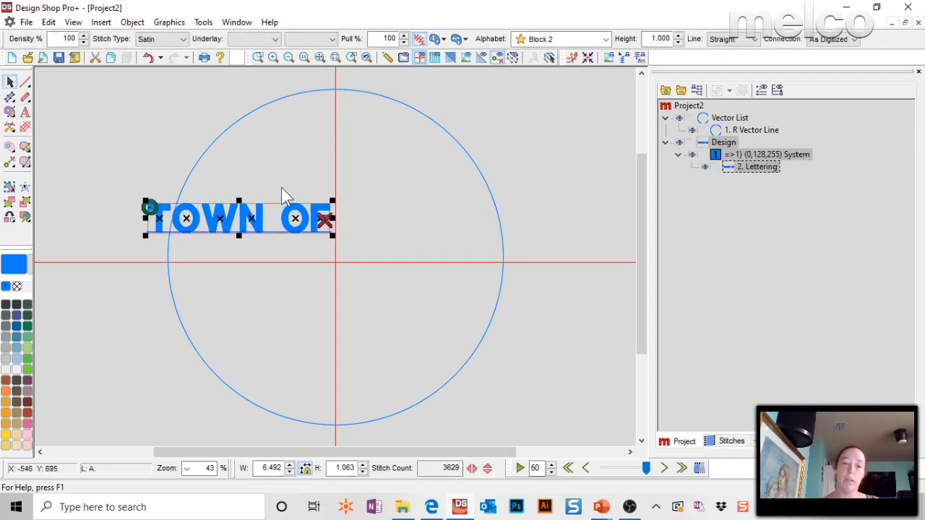
# Change the TOWN OF lettering to an arc line with a 6 in radius and seat it on the top of the circle.
pyautogui.doubleClick(281, 222)
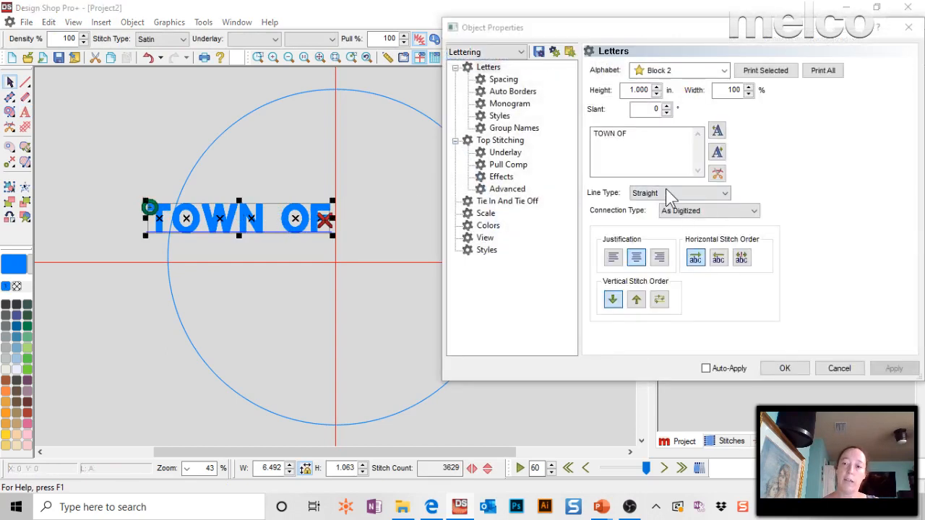
pyautogui.click(668, 193)
pyautogui.click(653, 218)
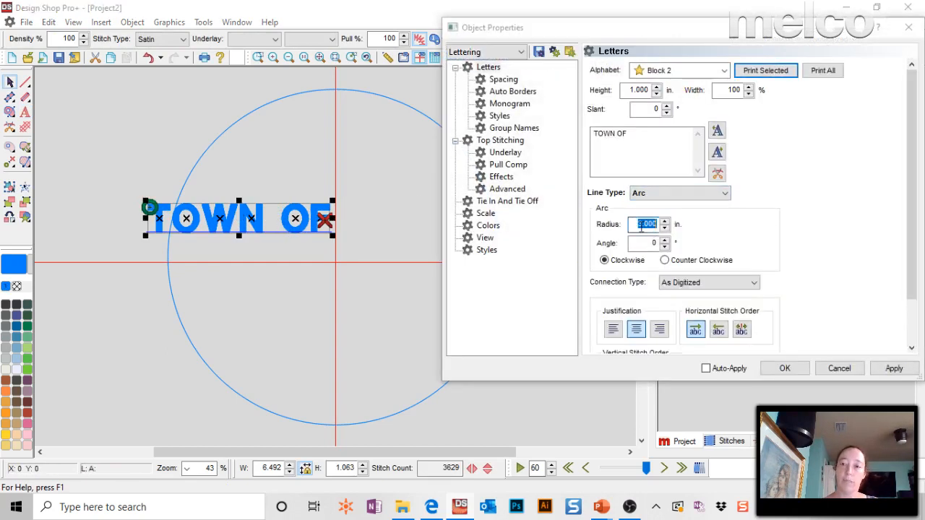
pyautogui.write('6')
pyautogui.press('Return')
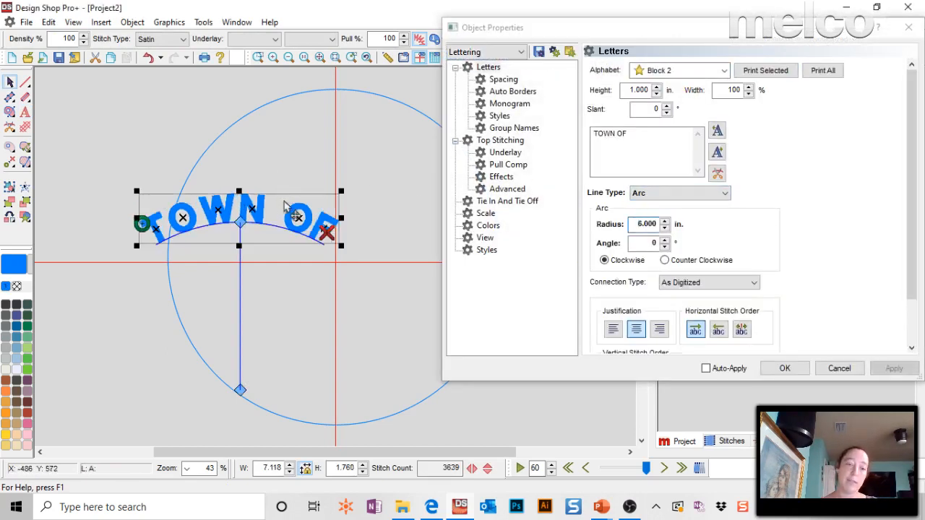
pyautogui.moveTo(268, 208); pyautogui.dragTo(376, 87)
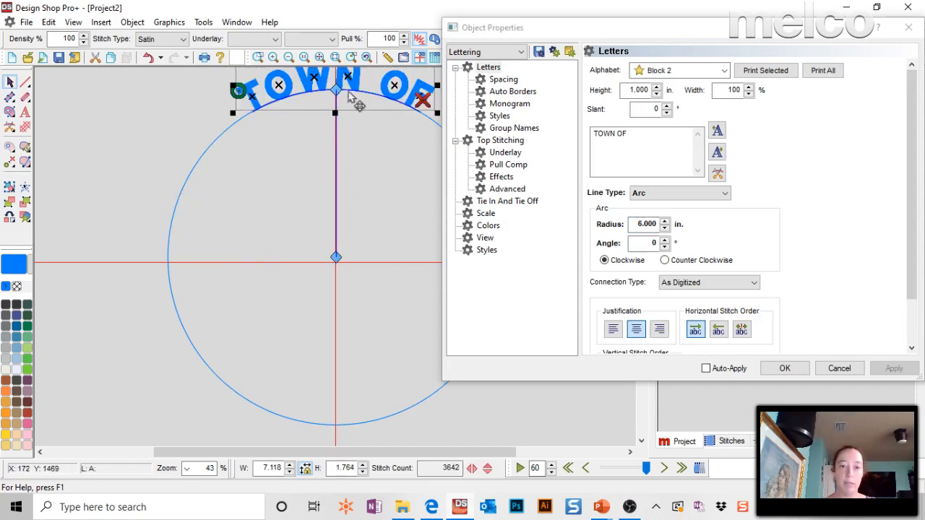
# Try an arc angle of 45°, then set it to -45° and seat the TOWN OF lettering on the circle's upper-left curve.
pyautogui.click(639, 246)
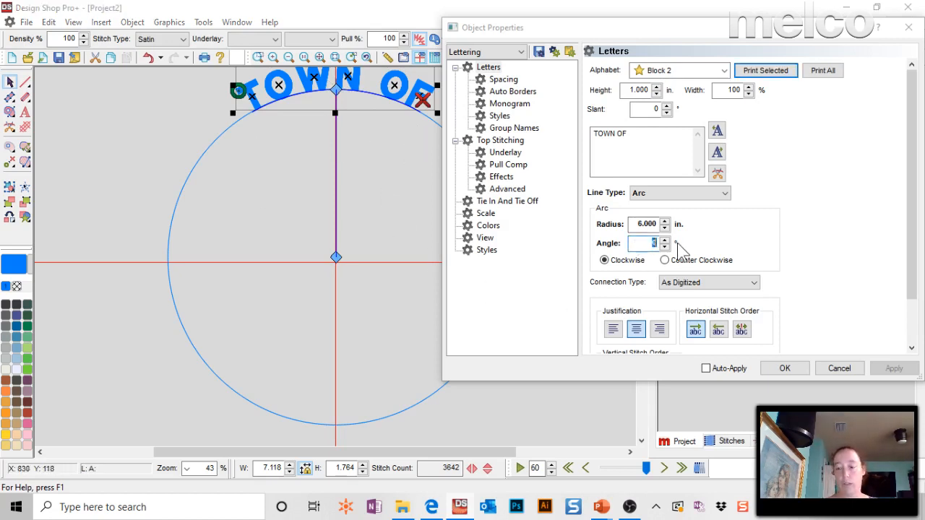
pyautogui.write('45')
pyautogui.press('Return')
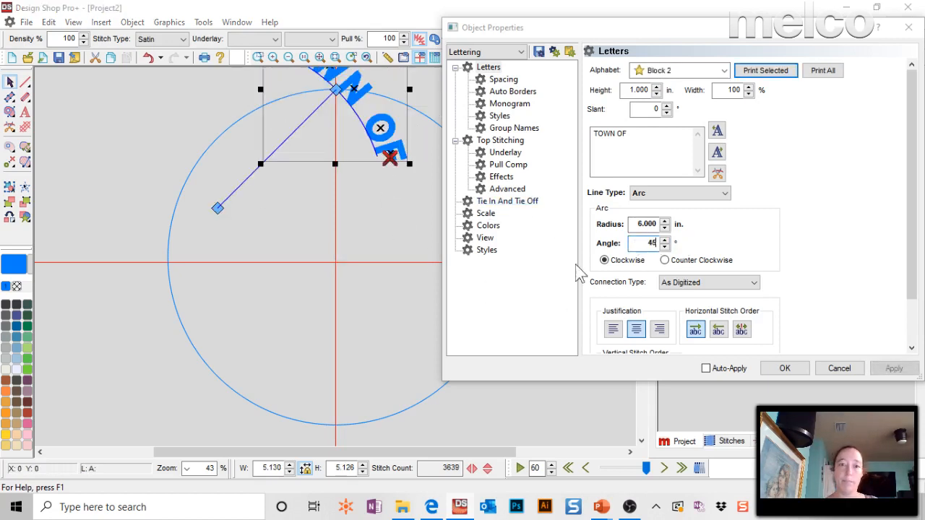
pyautogui.write('-')
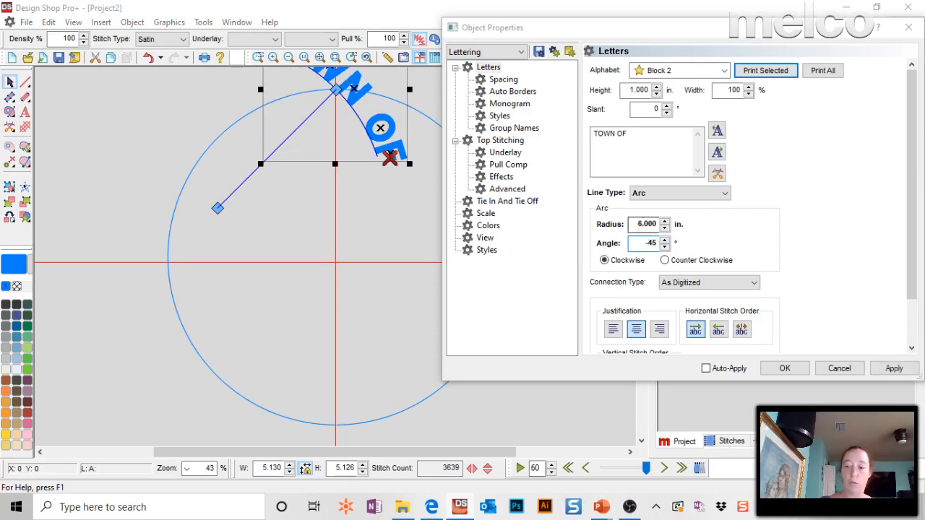
pyautogui.press('Return')
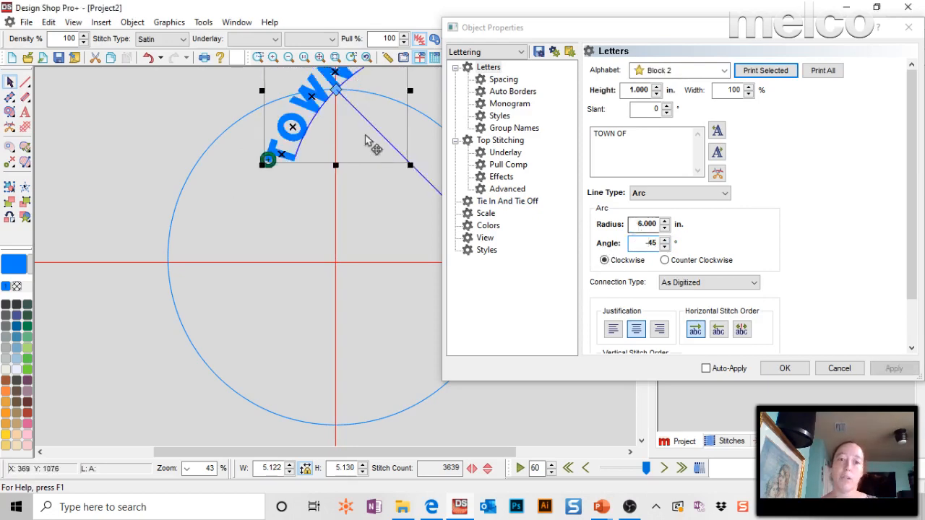
pyautogui.click(785, 368)
pyautogui.moveTo(396, 128); pyautogui.dragTo(274, 174)
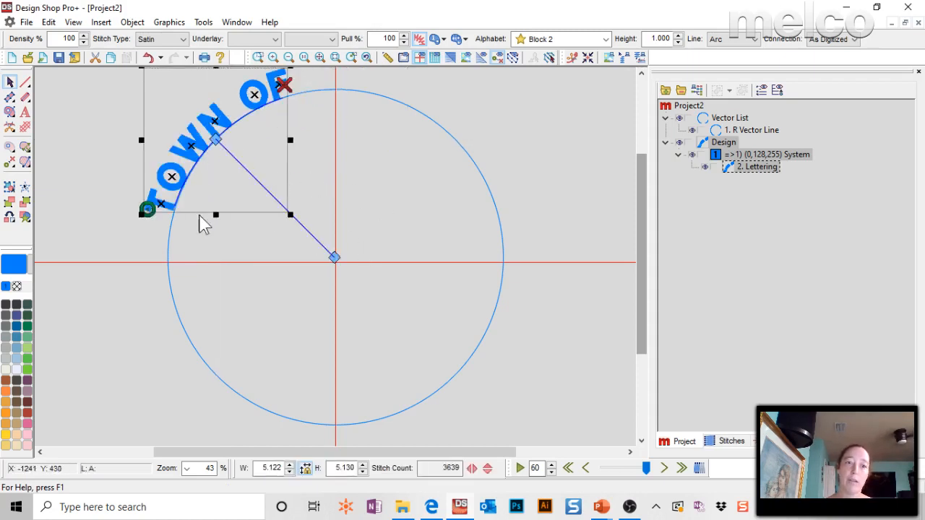
# Nudge the TOWN OF arc slightly along the circle and swing a duplicate of it around to the circle's upper-right curve.
pyautogui.moveTo(215, 141)
pyautogui.mouseDown()
pyautogui.moveTo(191, 181)
pyautogui.moveTo(258, 117)
pyautogui.moveTo(304, 93)
pyautogui.moveTo(217, 157)
pyautogui.moveTo(210, 151)
pyautogui.mouseUp()
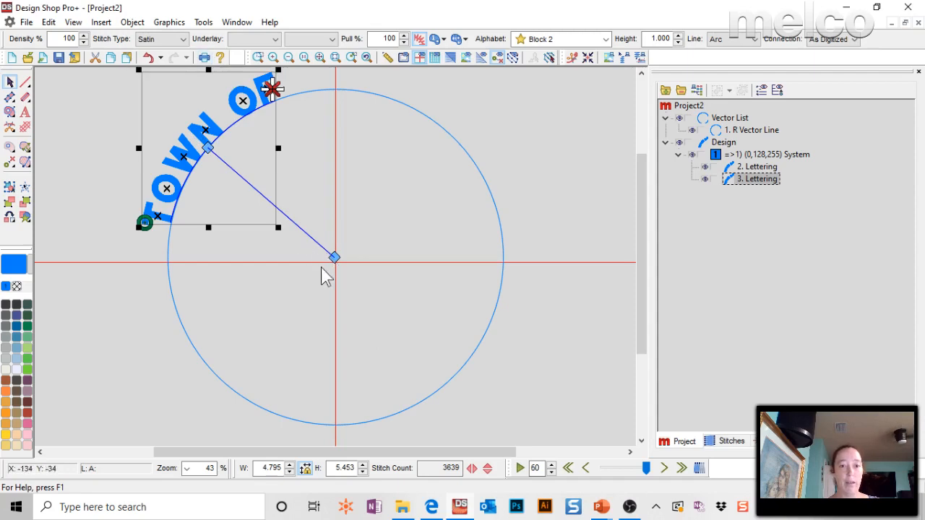
pyautogui.click(208, 149)
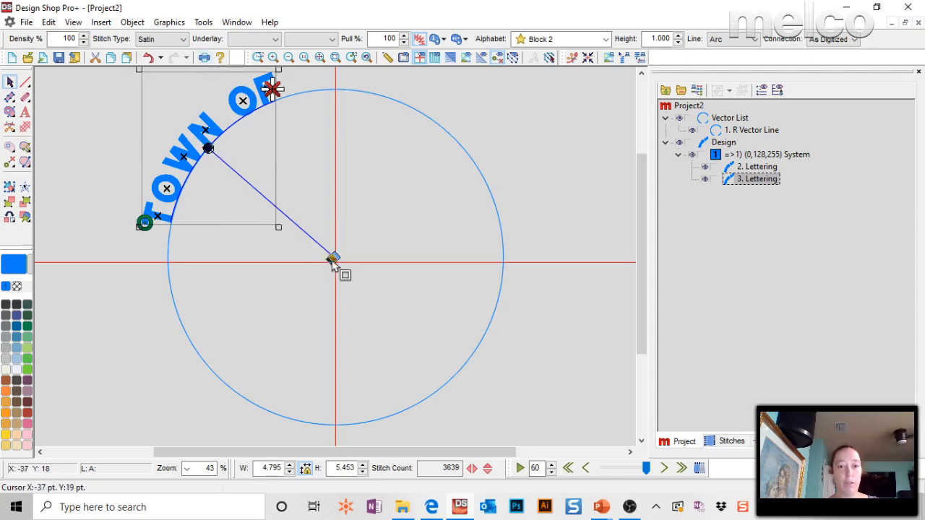
pyautogui.moveTo(208, 148)
pyautogui.mouseDown()
pyautogui.moveTo(190, 114)
pyautogui.moveTo(208, 149)
pyautogui.mouseUp()
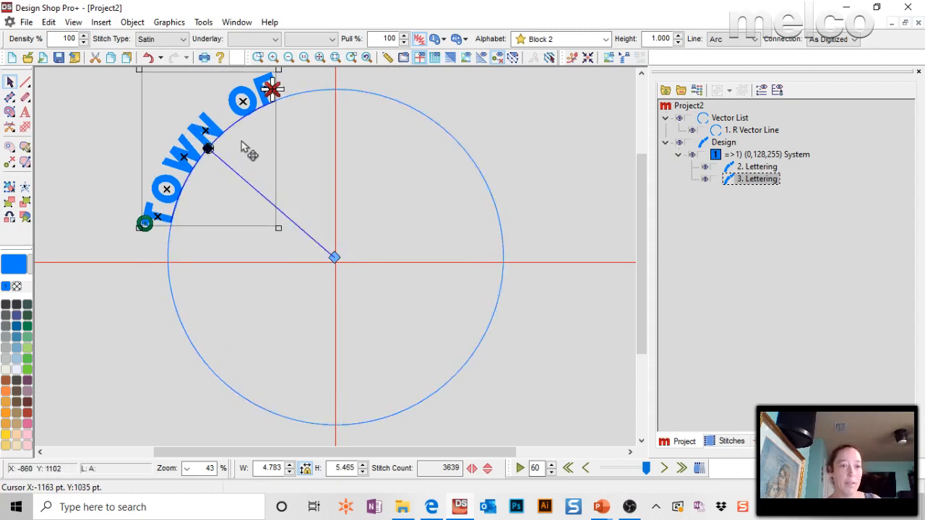
pyautogui.hotkey('ctrl', 'z')
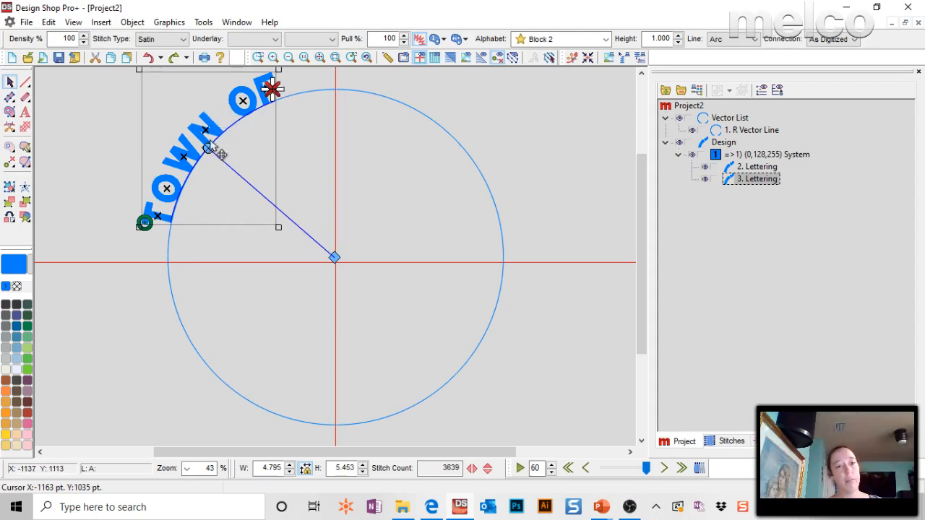
pyautogui.moveTo(208, 149); pyautogui.dragTo(445, 130)
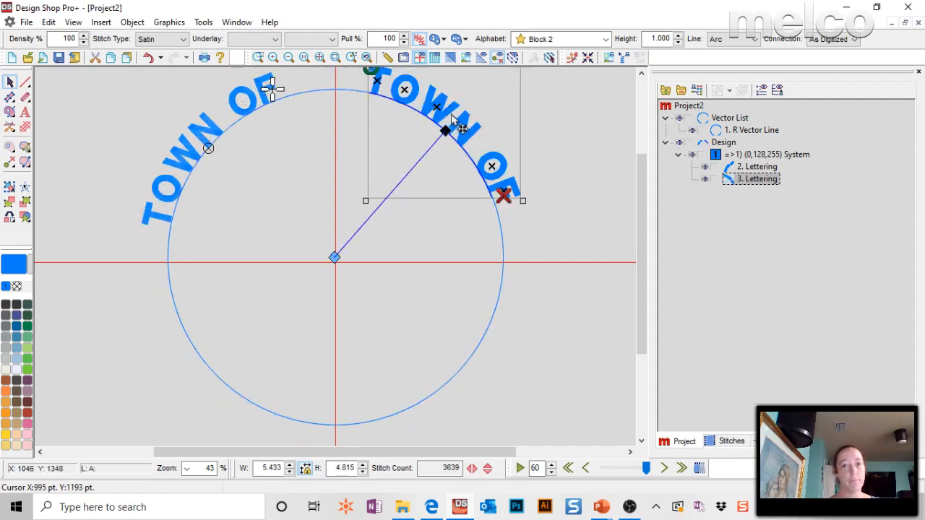
# Replace the text of the duplicated lettering with MALABAR and deselect it.
pyautogui.doubleClick(452, 124)
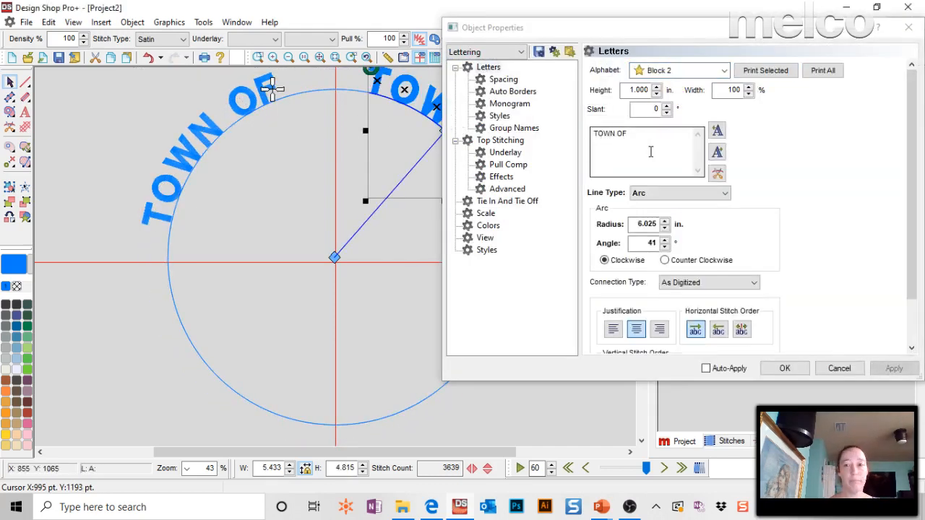
pyautogui.moveTo(651, 150); pyautogui.dragTo(519, 178)
pyautogui.write('ma')
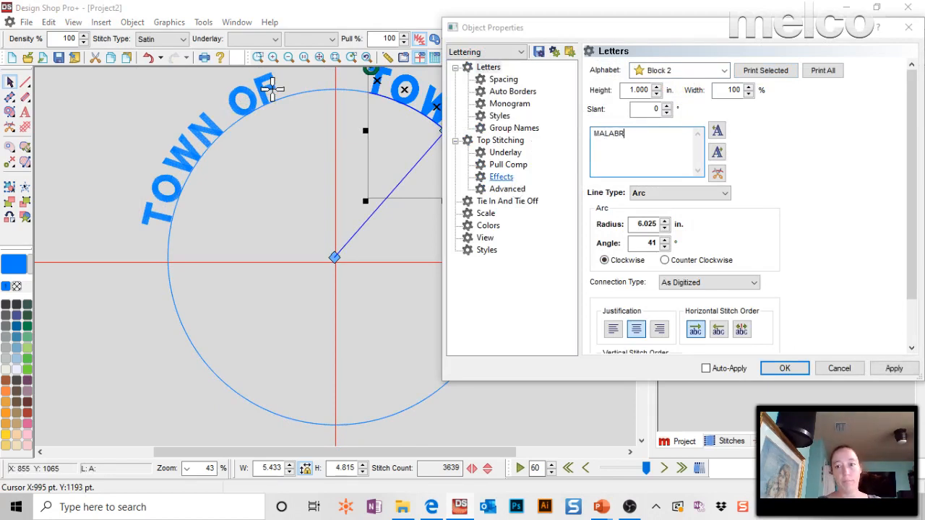
pyautogui.click(784, 369)
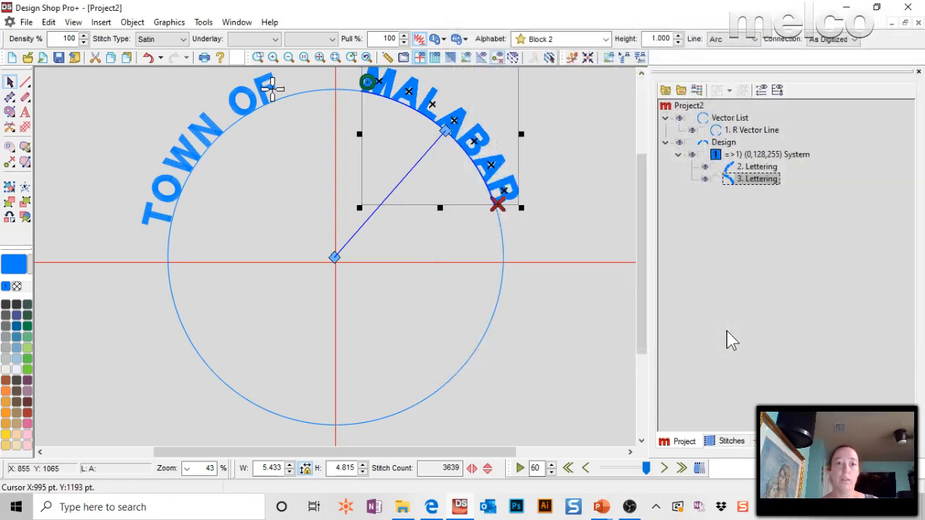
pyautogui.click(582, 168)
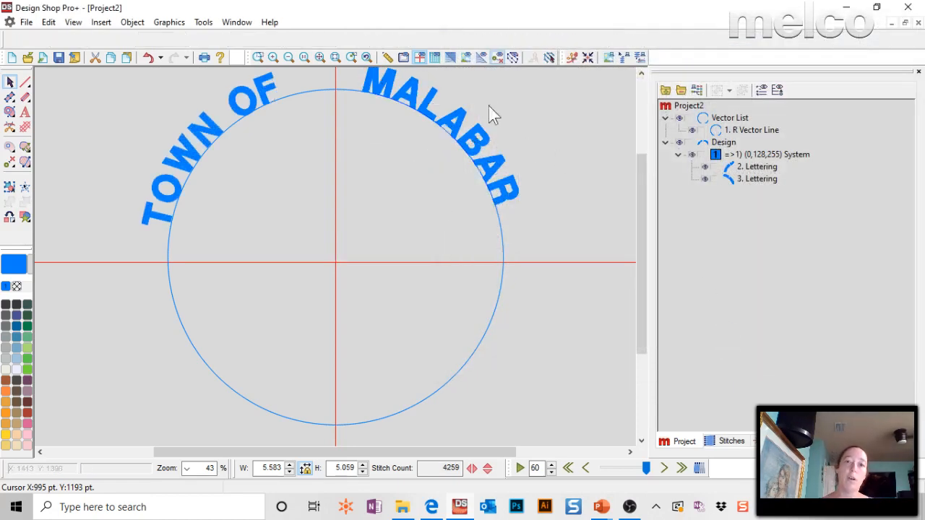
# Display the hoop in the workspace and set it to Square (16.8 in.).
pyautogui.click(403, 57)
pyautogui.click(411, 57)
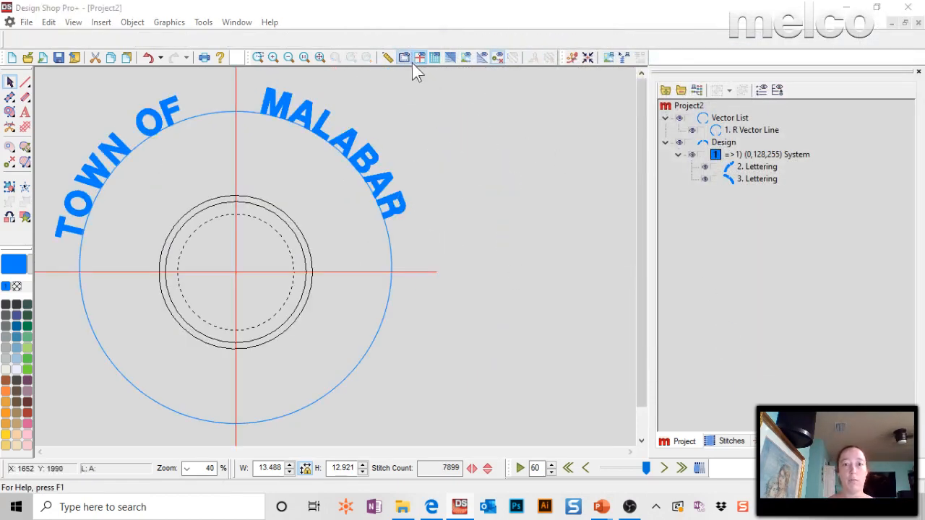
pyautogui.click(808, 113)
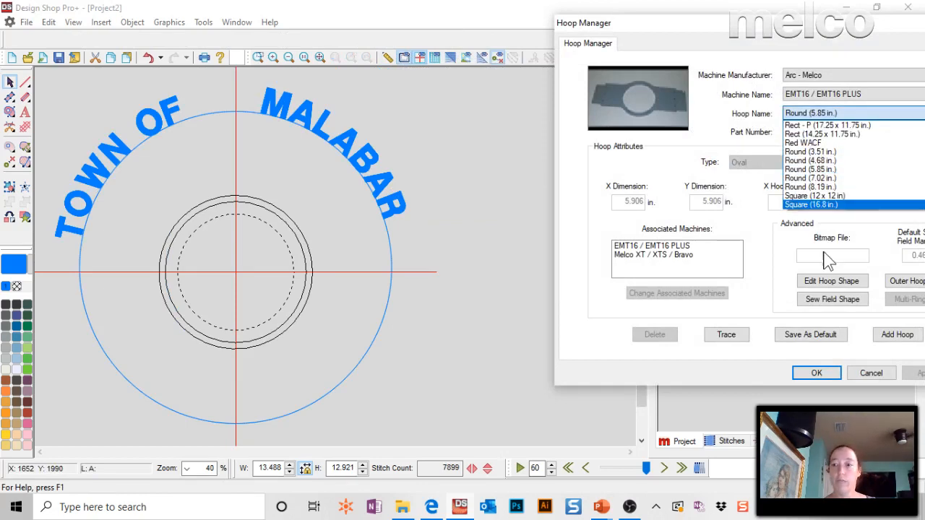
pyautogui.click(825, 206)
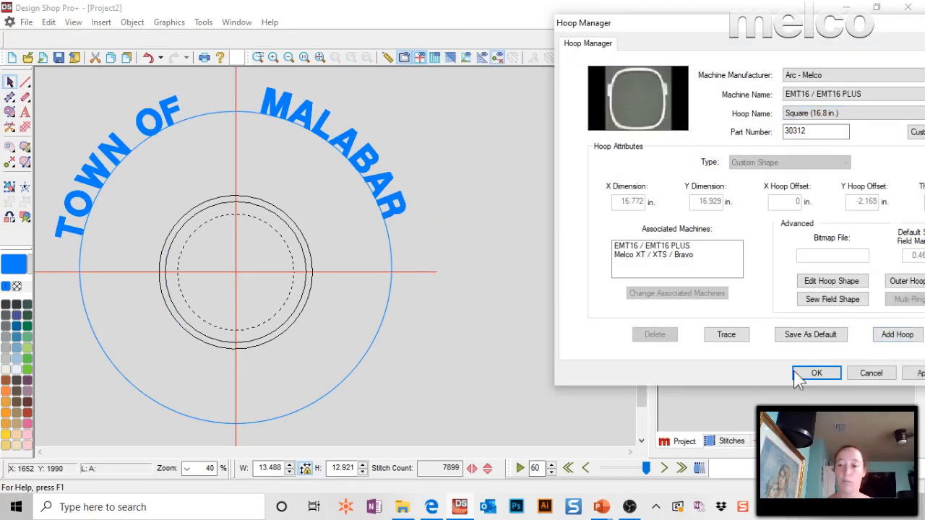
pyautogui.click(816, 373)
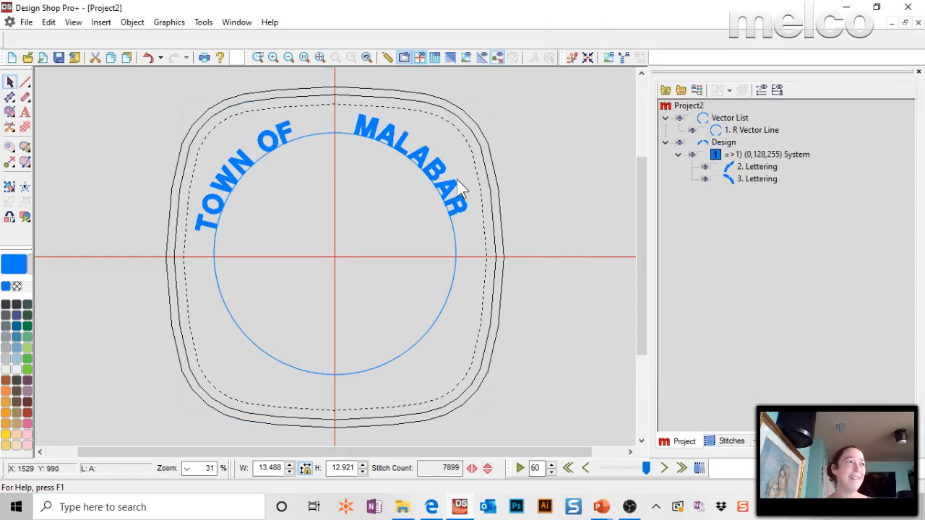
# Select both lettering elements and change the hoop to Rect - P (17.25 x 11.75 in).
pyautogui.click(279, 153)
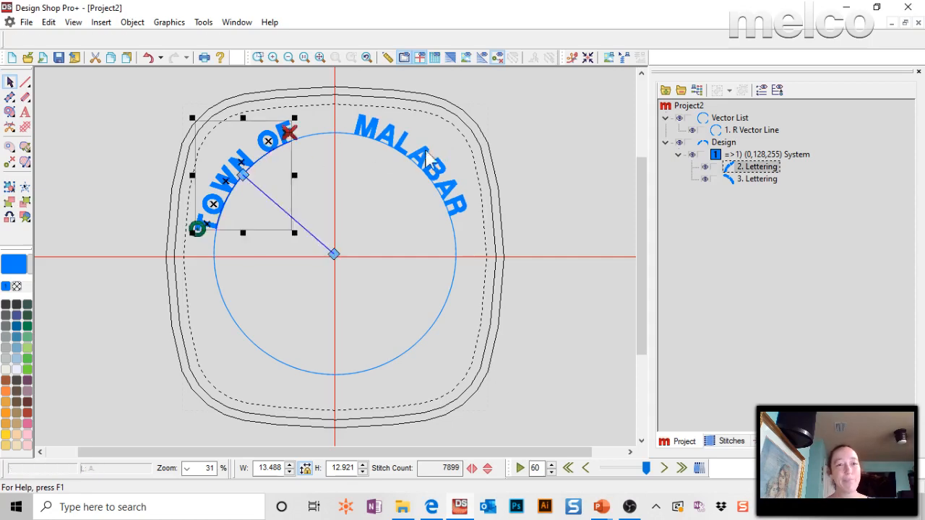
pyautogui.keyDown('ctrl'); pyautogui.click(432, 151); pyautogui.keyUp('ctrl')
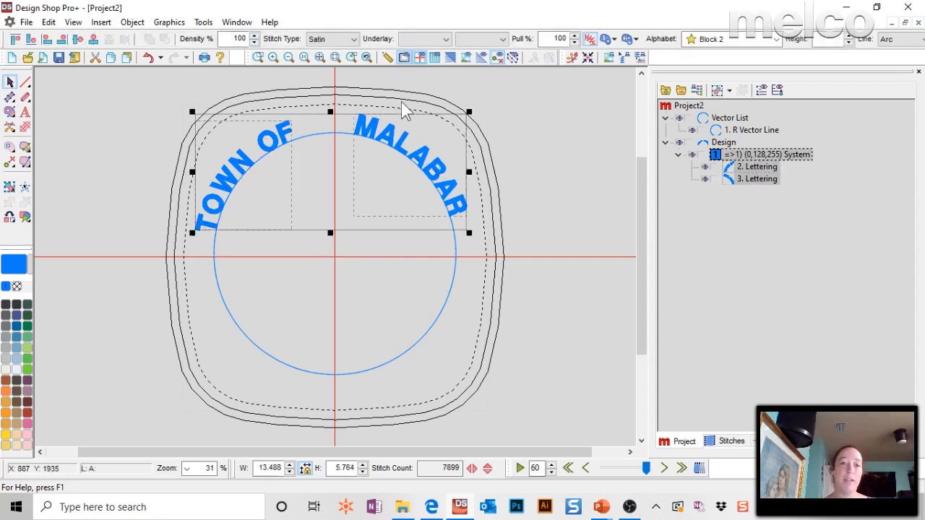
pyautogui.doubleClick(437, 89)
pyautogui.click(803, 113)
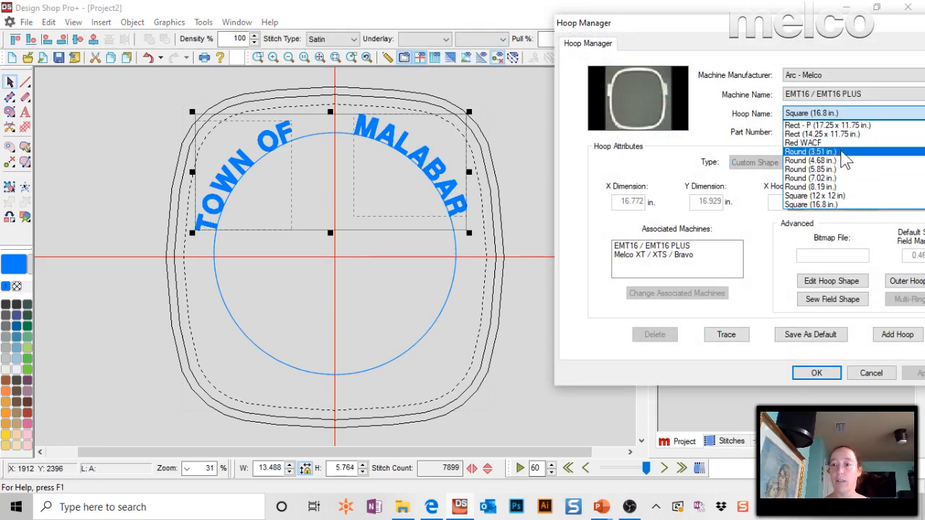
pyautogui.click(847, 125)
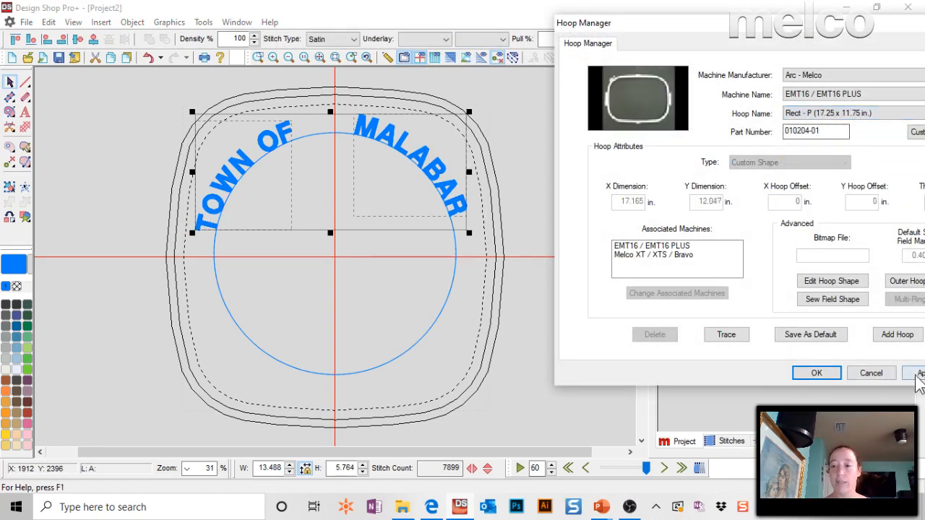
pyautogui.click(916, 373)
pyautogui.click(815, 373)
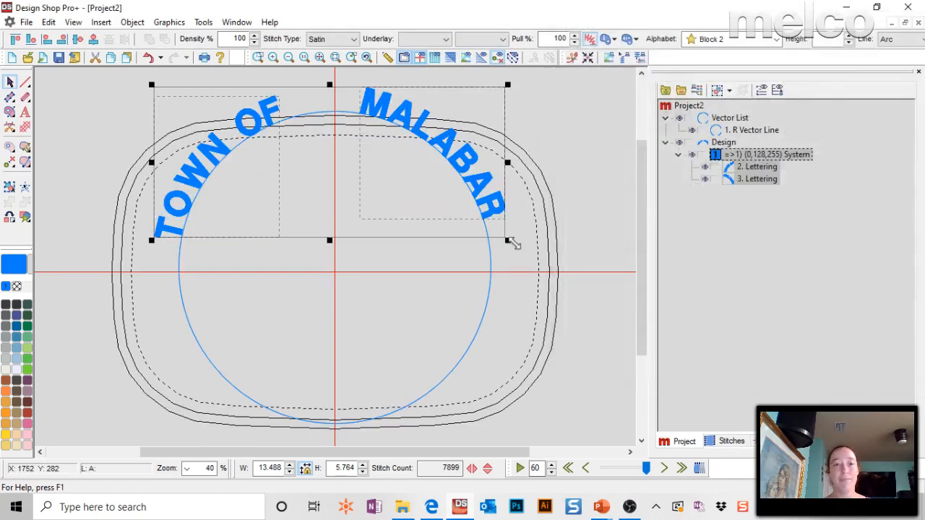
# Select the whole project and move it straight down until both words sit inside the hoop's sewing field.
pyautogui.click(695, 107)
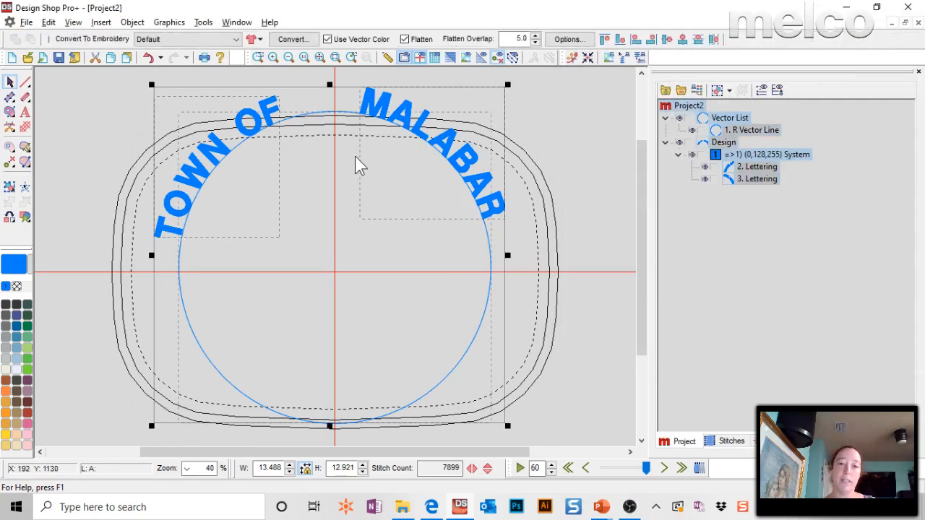
pyautogui.moveTo(358, 158); pyautogui.dragTo(362, 228)
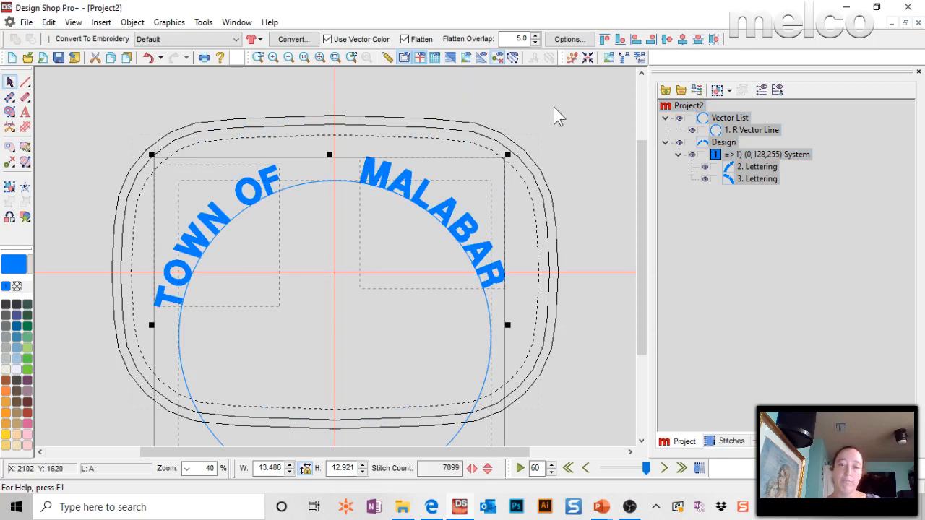
pyautogui.click(435, 122)
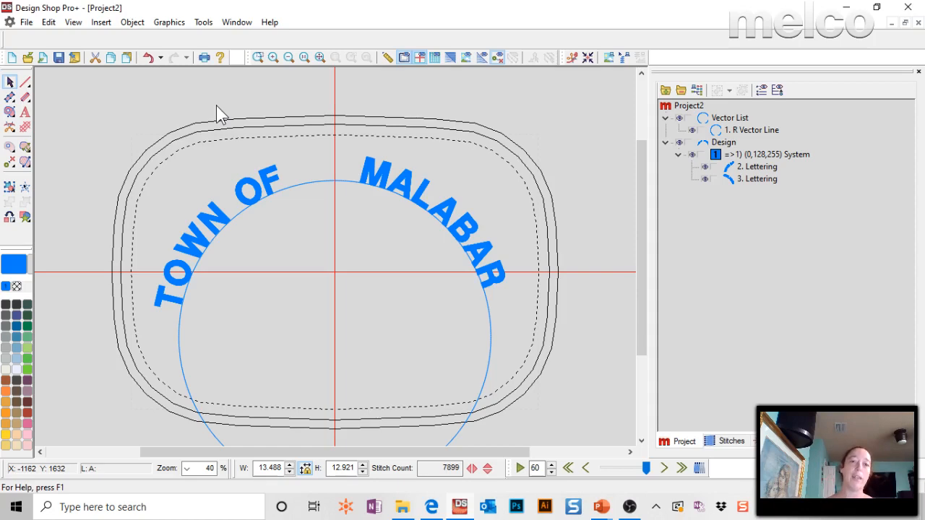
# Review the customizable list of selectable hoops in the Hoop Manager, and close the manager without saving changes.
pyautogui.click(132, 23)
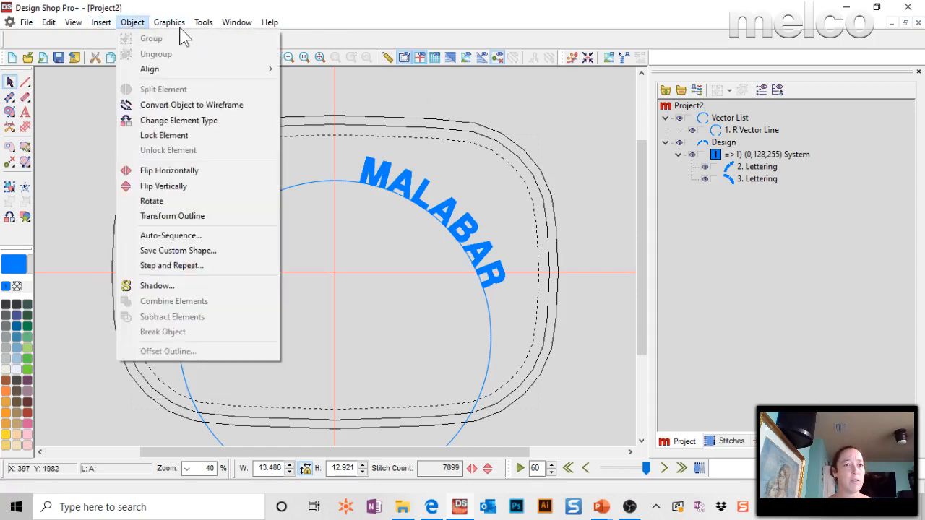
pyautogui.click(203, 23)
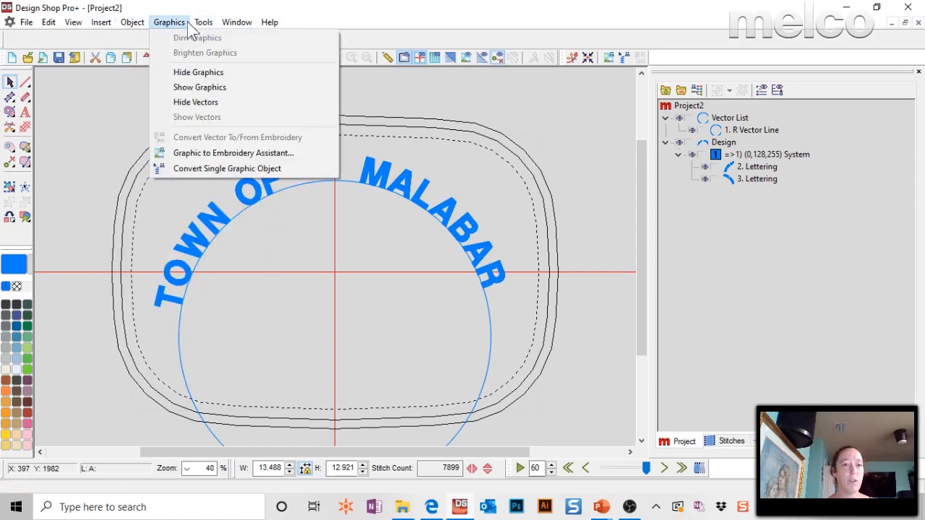
pyautogui.click(245, 157)
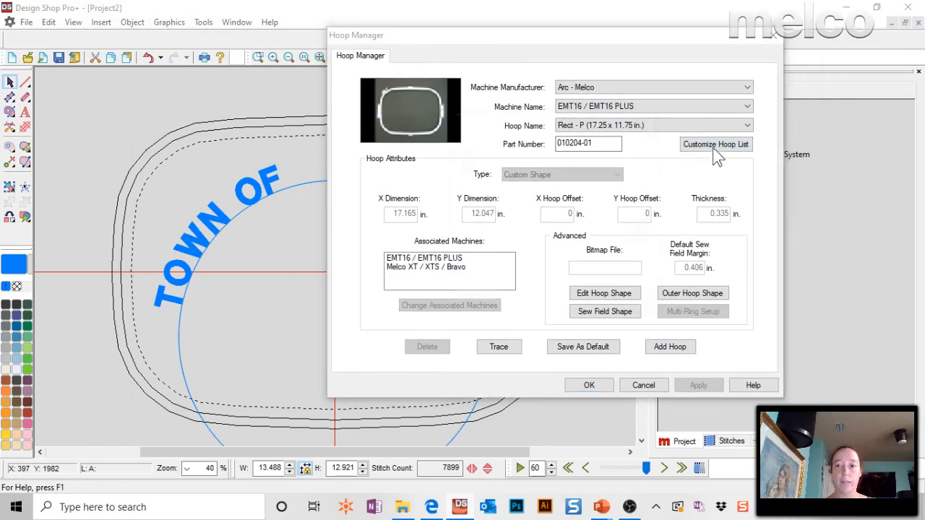
pyautogui.click(714, 147)
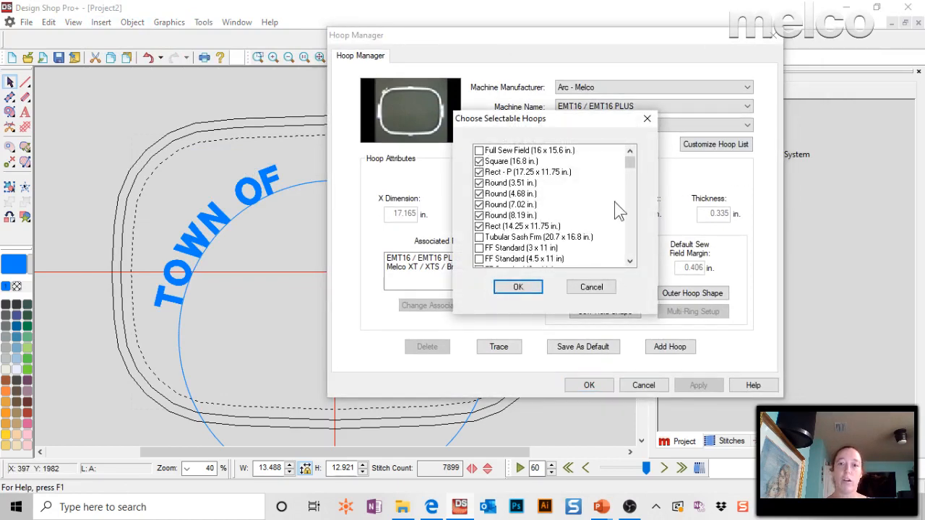
pyautogui.moveTo(632, 170); pyautogui.dragTo(640, 141)
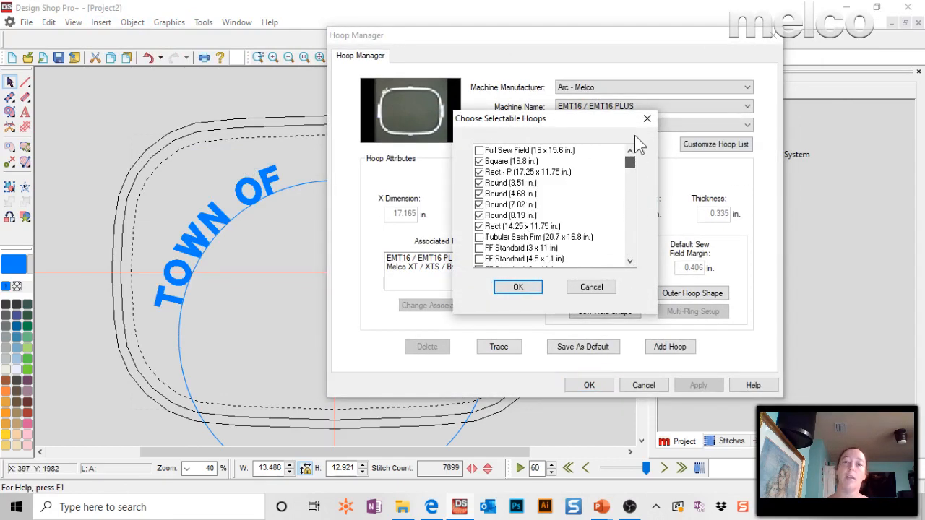
pyautogui.click(518, 288)
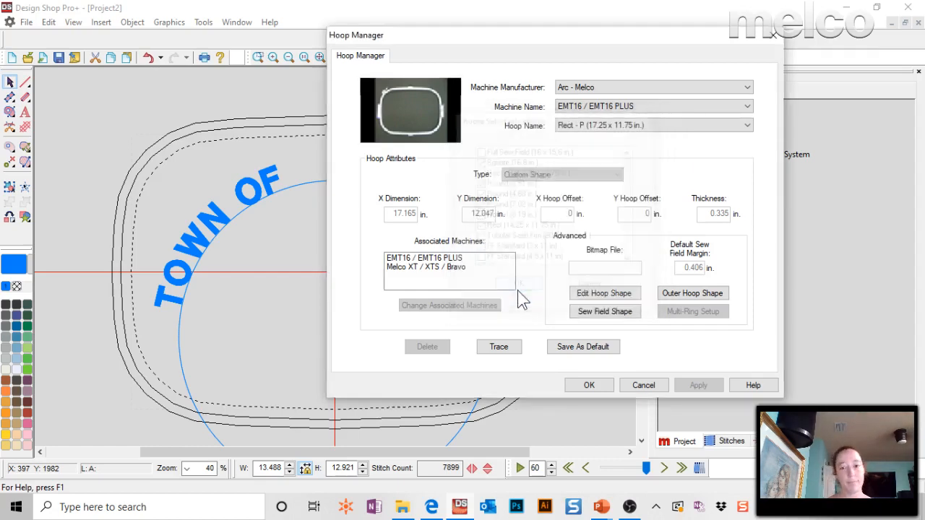
pyautogui.click(679, 385)
pyautogui.click(643, 385)
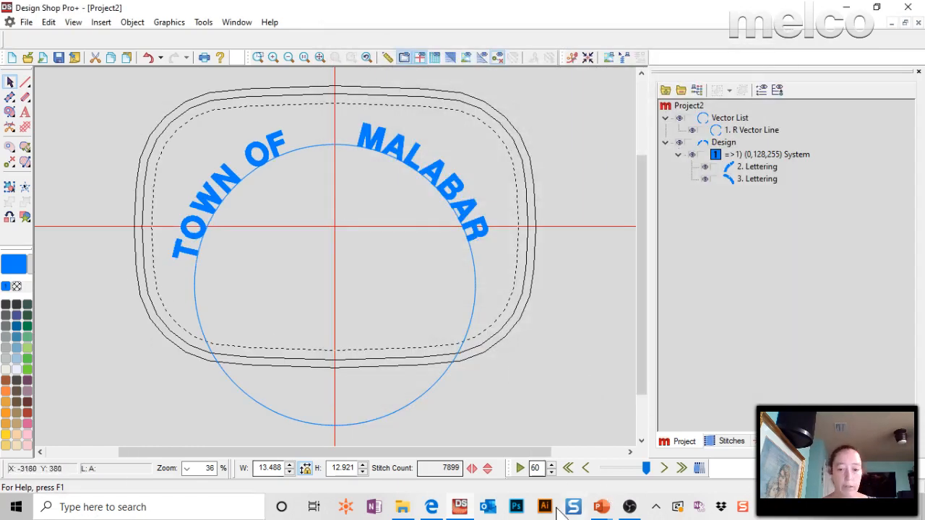
# Switch to the PowerPoint presentation and advance to the Questions slide about overlap and start/stop points.
pyautogui.moveTo(600, 506)
pyautogui.click(600, 459)
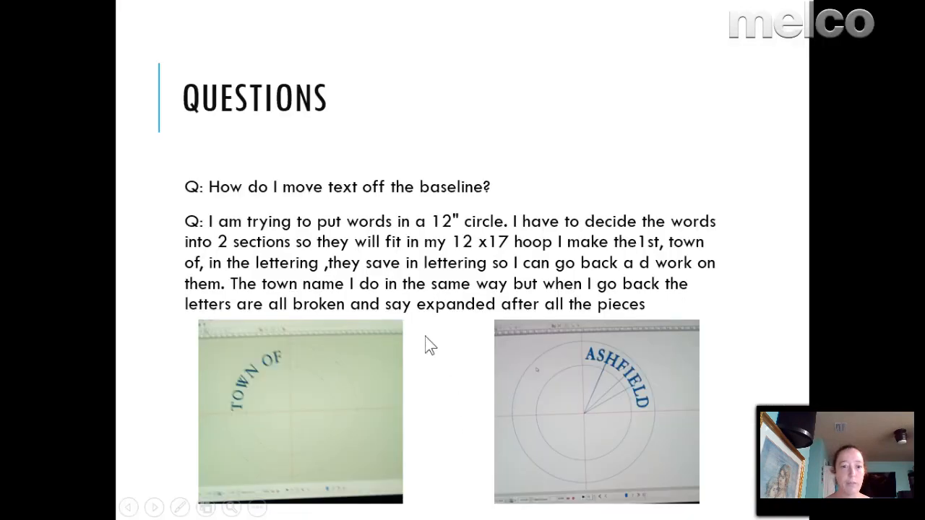
pyautogui.click(321, 269)
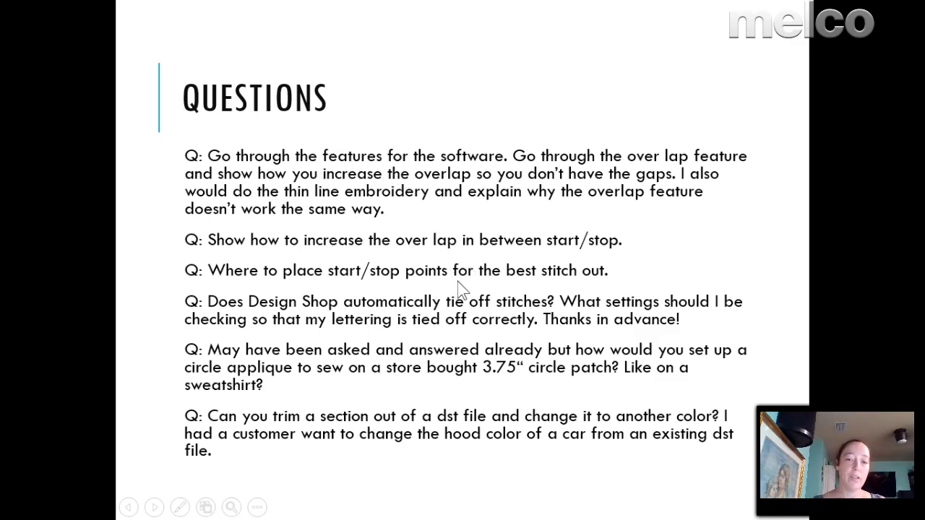
# Switch back to Design Shop Pro+ and open the START.STOP..ofm design from the 11-15-19 folder.
pyautogui.hotkey('alt', 'Tab')
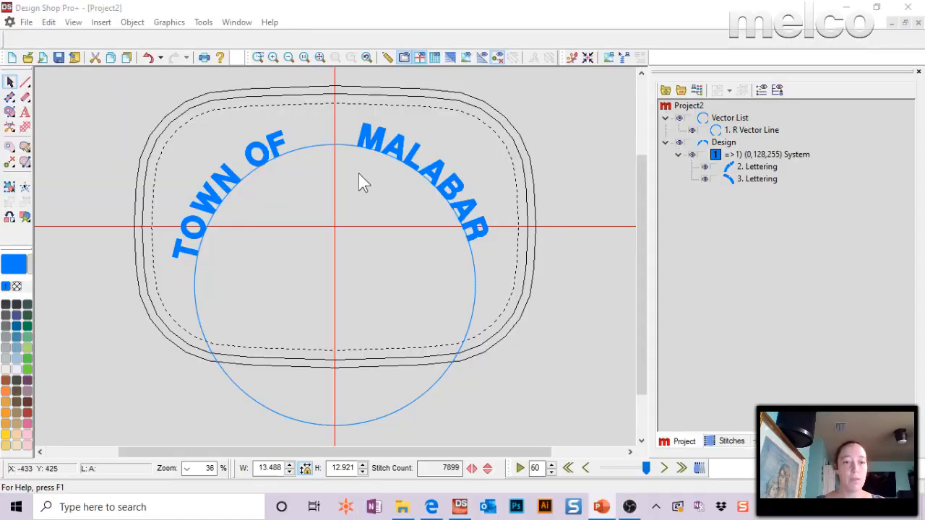
pyautogui.click(237, 22)
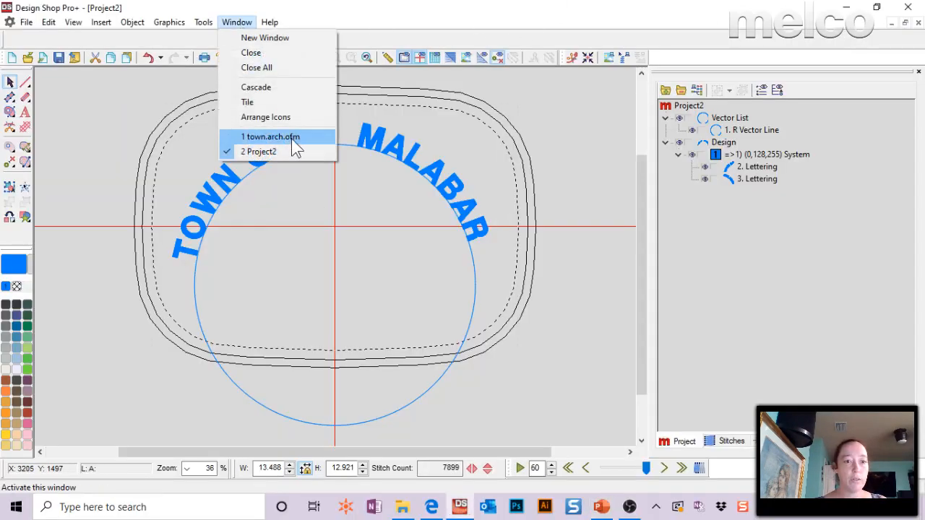
pyautogui.click(26, 22)
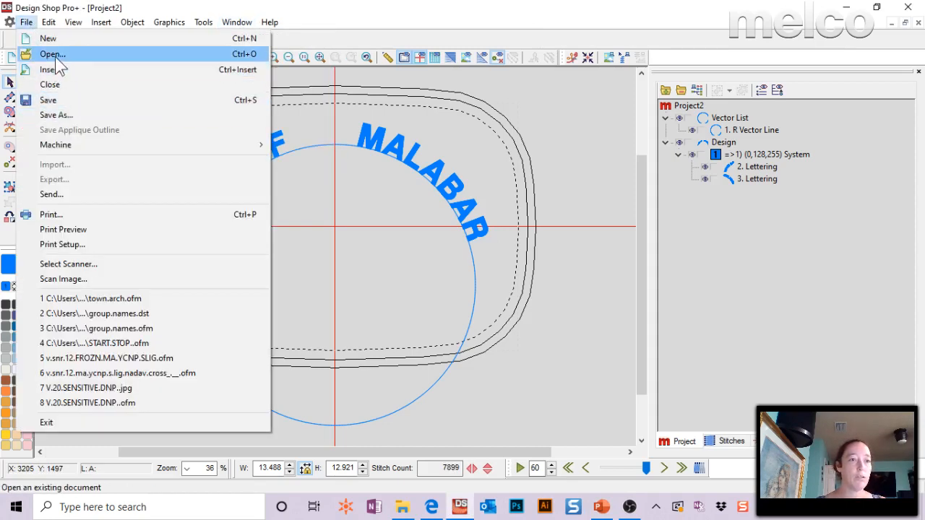
pyautogui.click(54, 57)
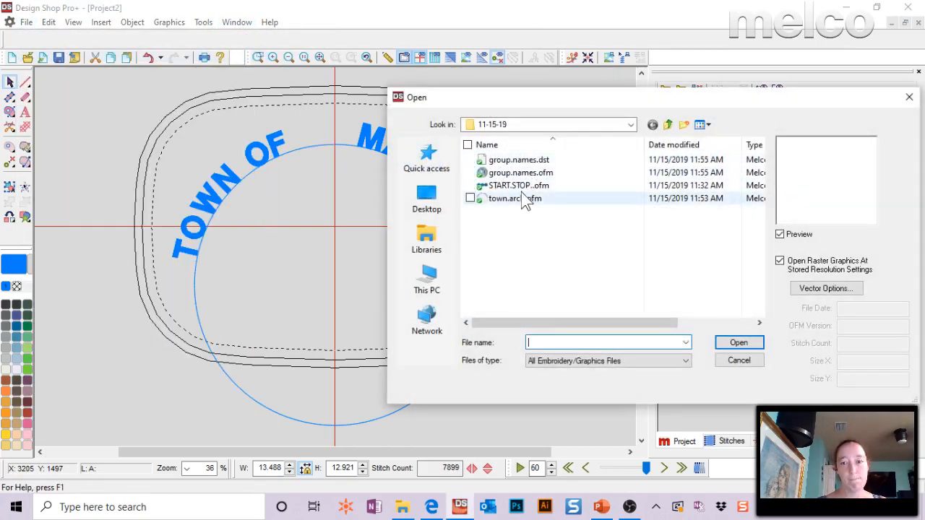
pyautogui.doubleClick(521, 186)
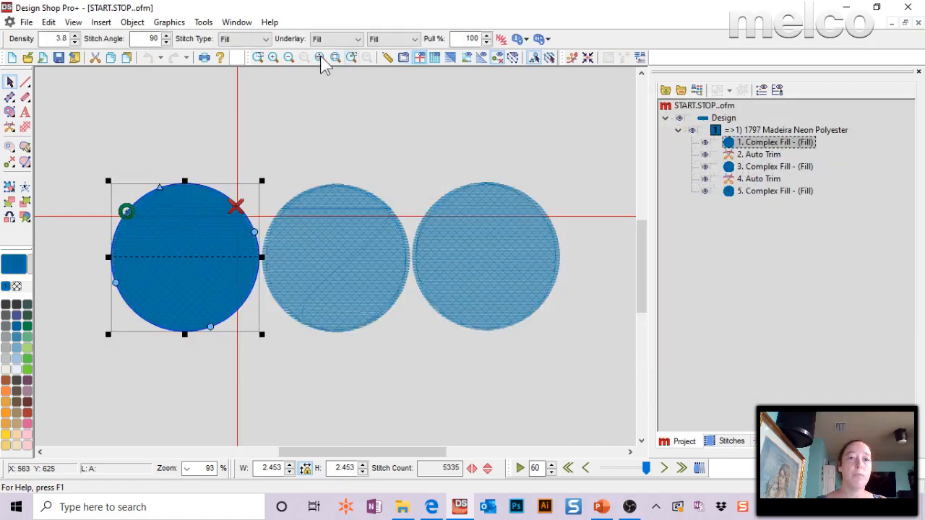
# Deselect everything and draw a complex fill circle about 1.24 in. in diameter above the three large circles.
pyautogui.click(102, 183)
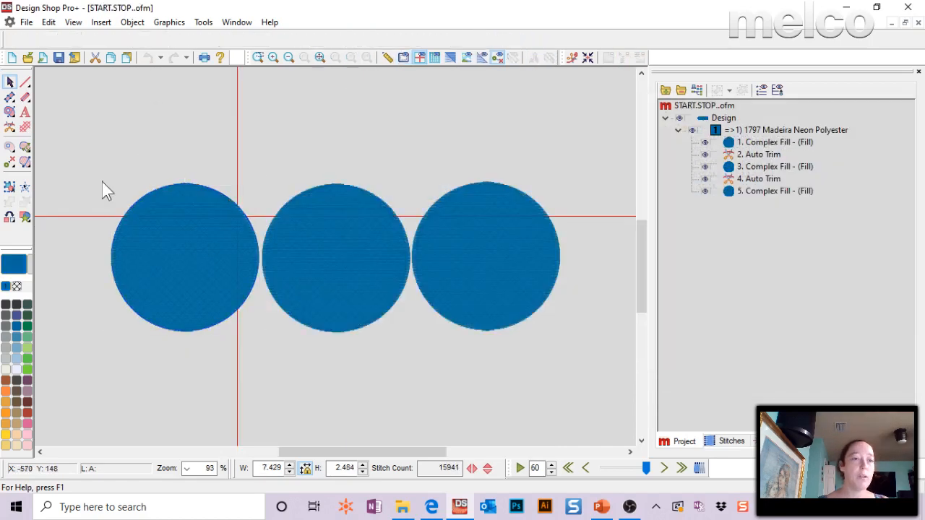
pyautogui.click(9, 115)
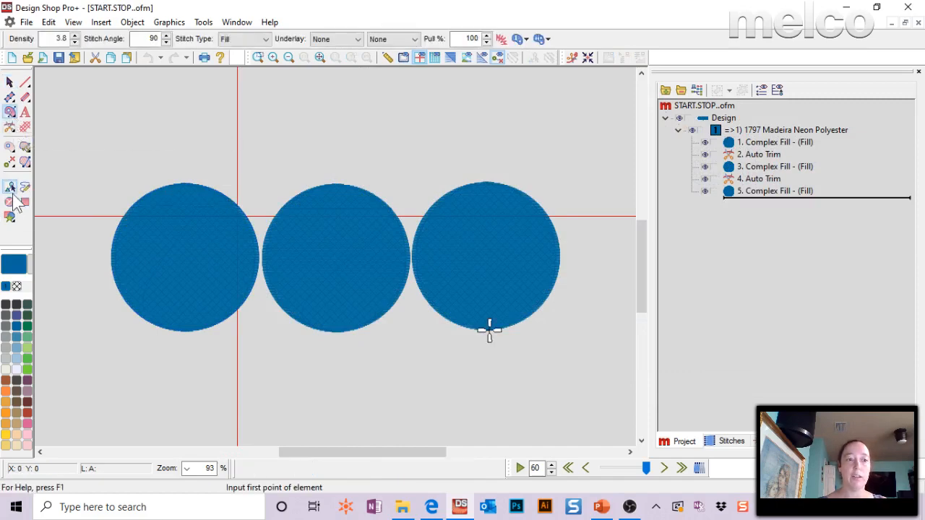
pyautogui.click(237, 86)
pyautogui.click(237, 159)
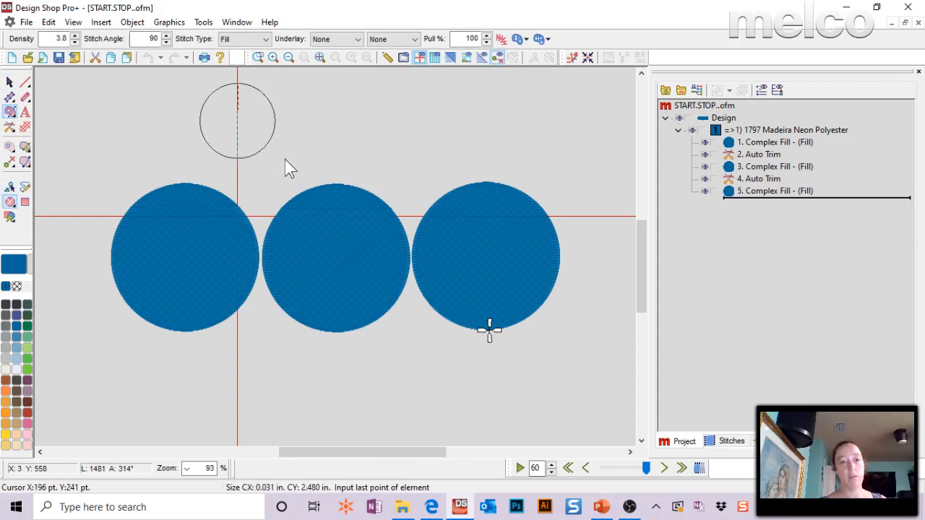
pyautogui.press('Return')
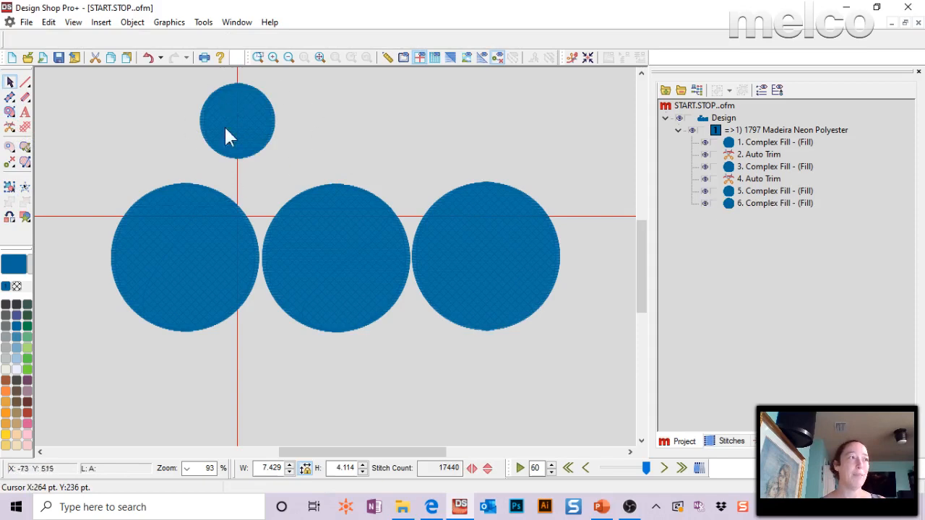
# Select the small circle and reposition its stop point, trying the bottom edge and the centre before leaving it at the lower-right edge.
pyautogui.click(264, 129)
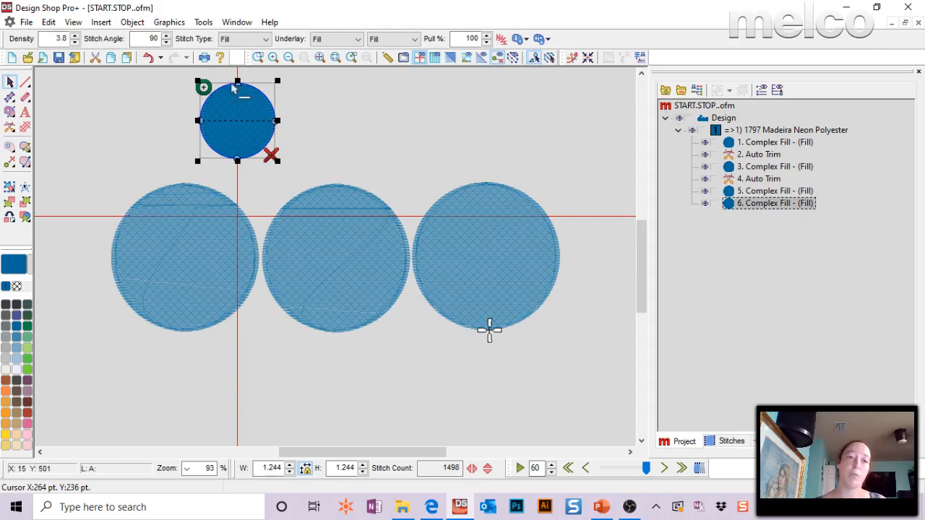
pyautogui.click(258, 57)
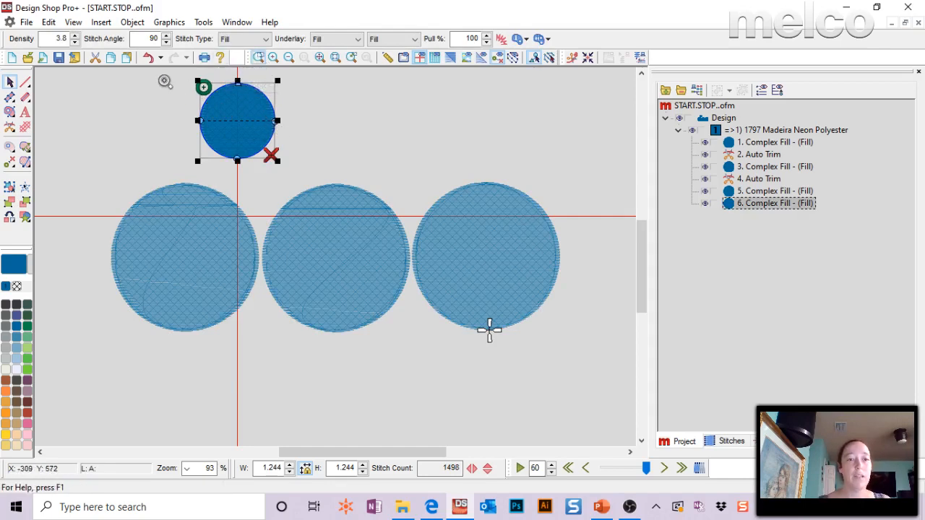
pyautogui.moveTo(165, 81); pyautogui.dragTo(301, 169)
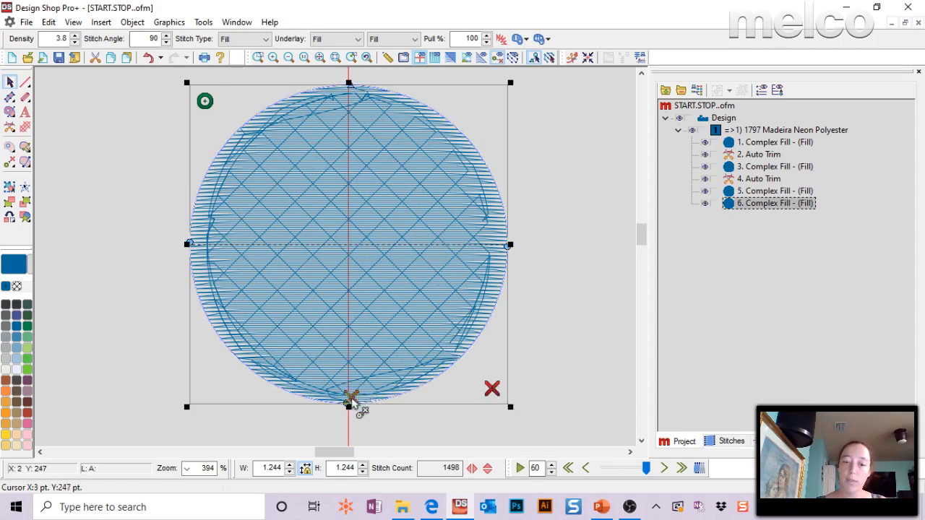
pyautogui.moveTo(348, 408); pyautogui.dragTo(361, 441)
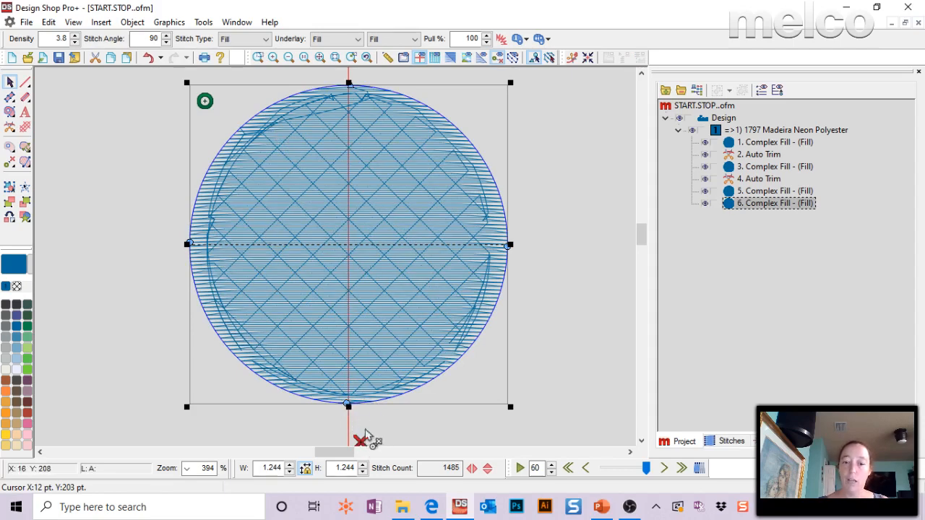
pyautogui.moveTo(363, 441); pyautogui.dragTo(352, 394)
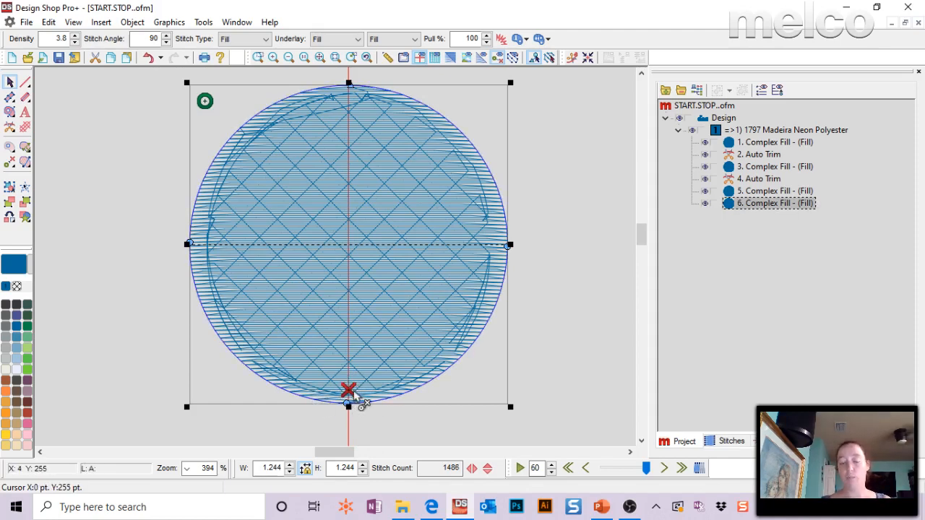
pyautogui.moveTo(359, 389)
pyautogui.mouseDown()
pyautogui.moveTo(348, 388)
pyautogui.moveTo(357, 390)
pyautogui.mouseUp()
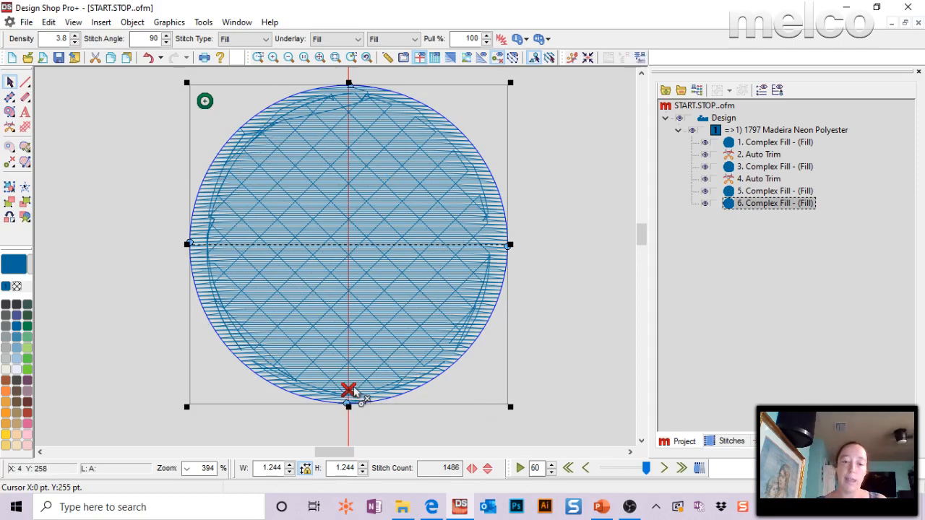
pyautogui.moveTo(350, 390); pyautogui.dragTo(350, 242)
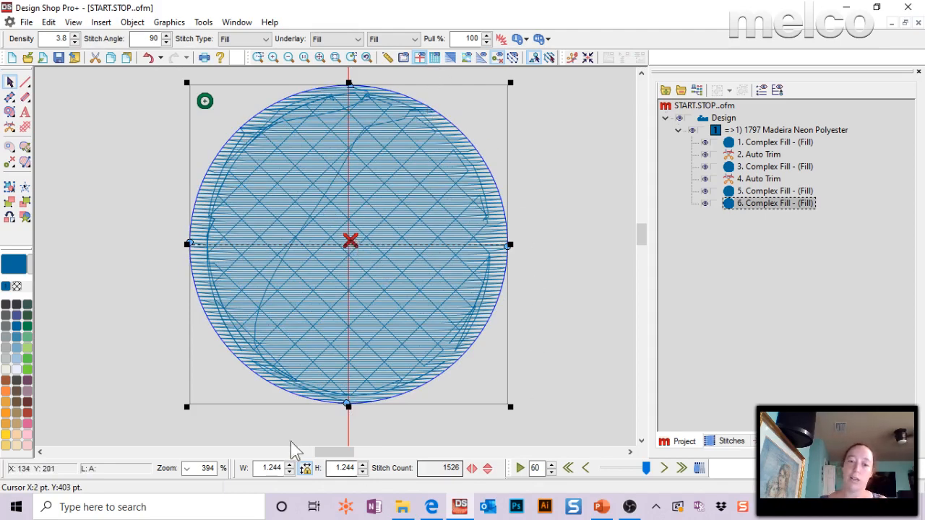
pyautogui.moveTo(355, 256)
pyautogui.mouseDown()
pyautogui.moveTo(437, 326)
pyautogui.moveTo(463, 365)
pyautogui.moveTo(440, 374)
pyautogui.mouseUp()
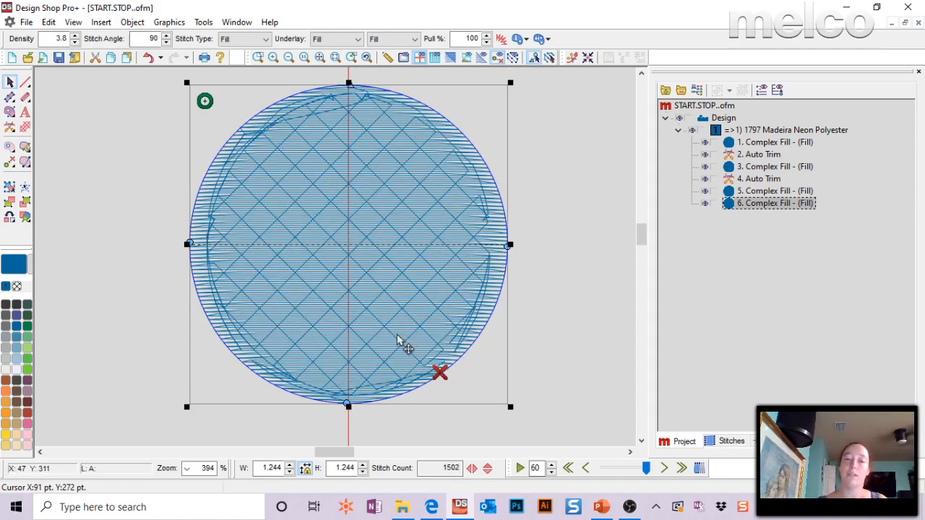
# Select the leftmost large circle and play back its stitching to examine the run between start and stop points.
pyautogui.scroll(-8, 498, 237)
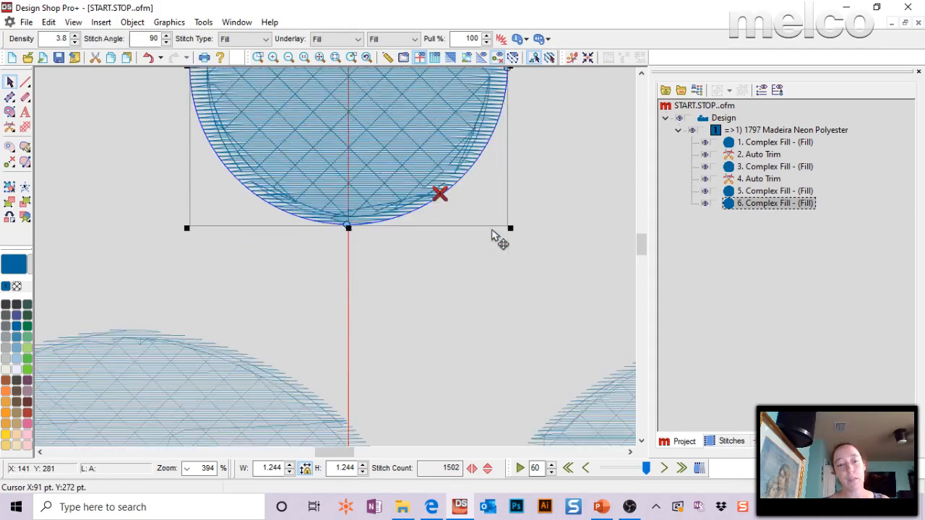
pyautogui.moveTo(348, 451)
pyautogui.mouseDown()
pyautogui.moveTo(326, 448)
pyautogui.moveTo(335, 442)
pyautogui.mouseUp()
pyautogui.scroll(-1, 313, 266)
pyautogui.click(309, 171)
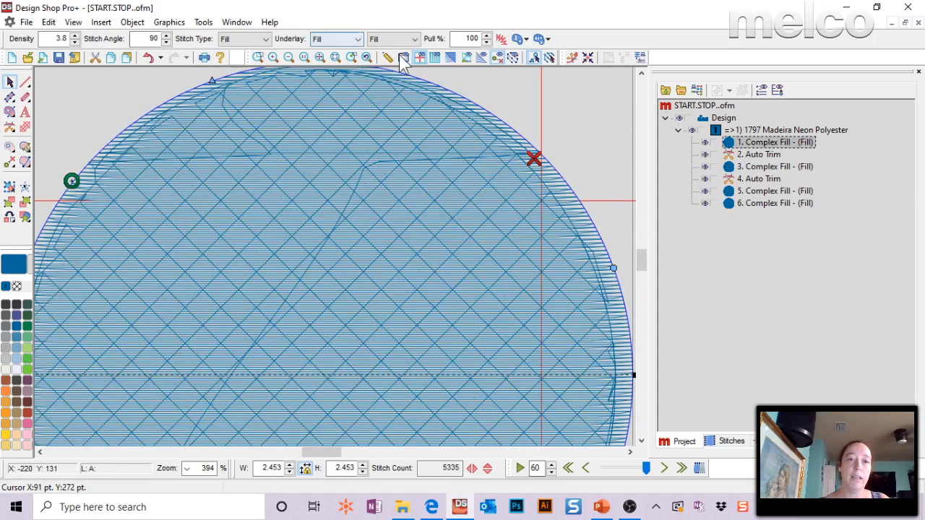
pyautogui.click(336, 57)
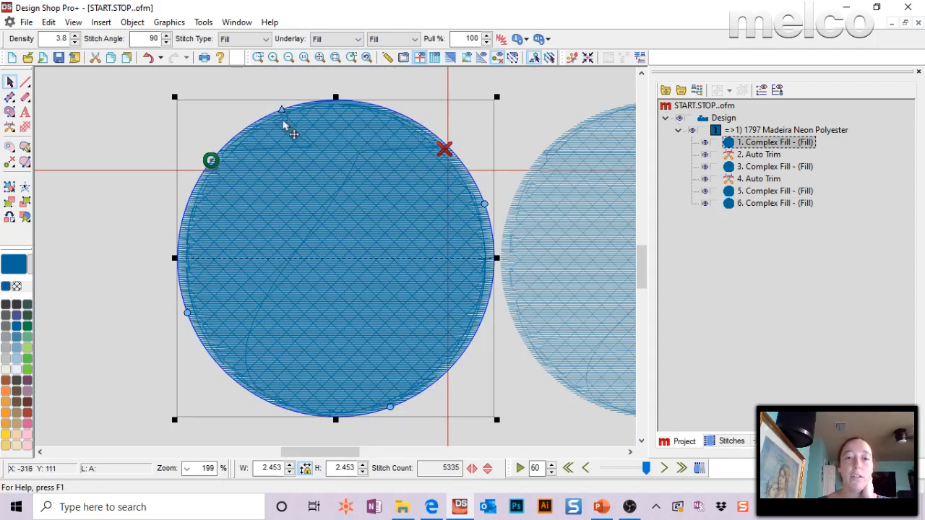
pyautogui.click(520, 469)
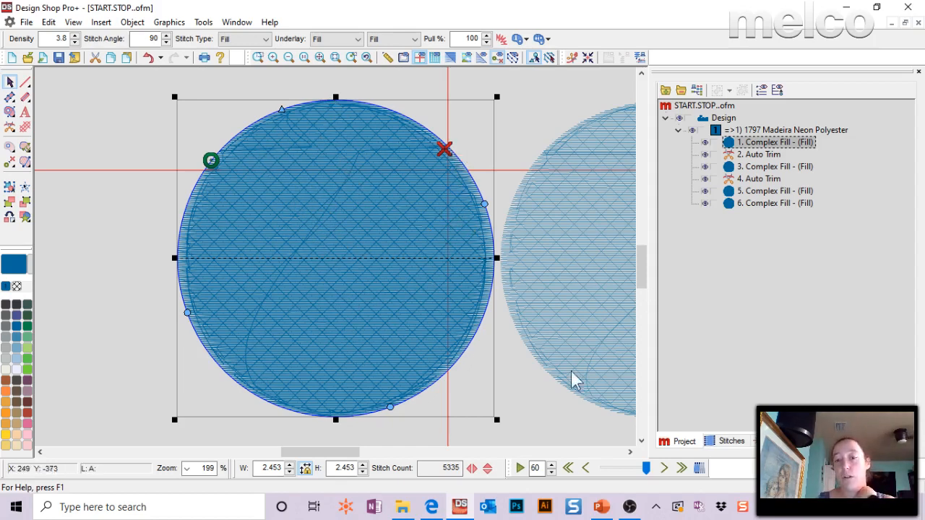
# Set Fill Overlap Lines to 0 in the middle large circle's advanced top stitching properties and apply the change.
pyautogui.moveTo(352, 459); pyautogui.dragTo(385, 452)
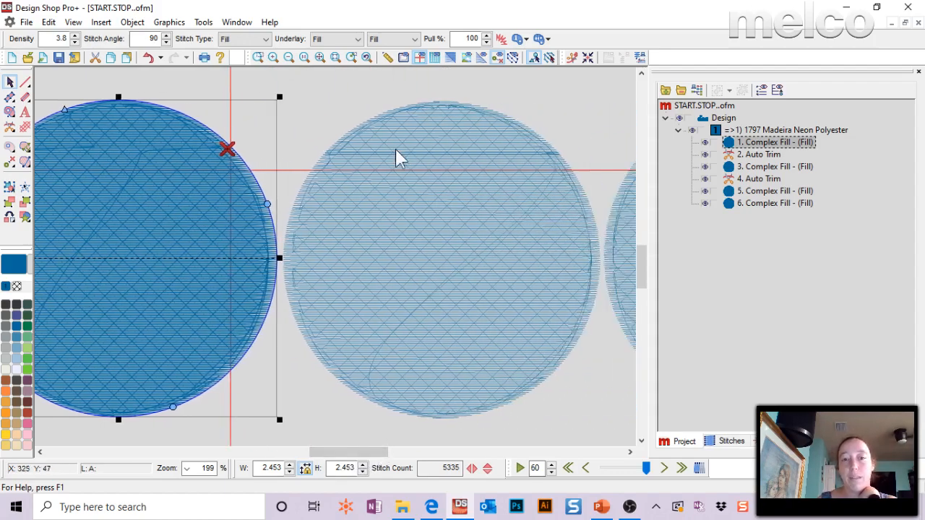
pyautogui.click(453, 231)
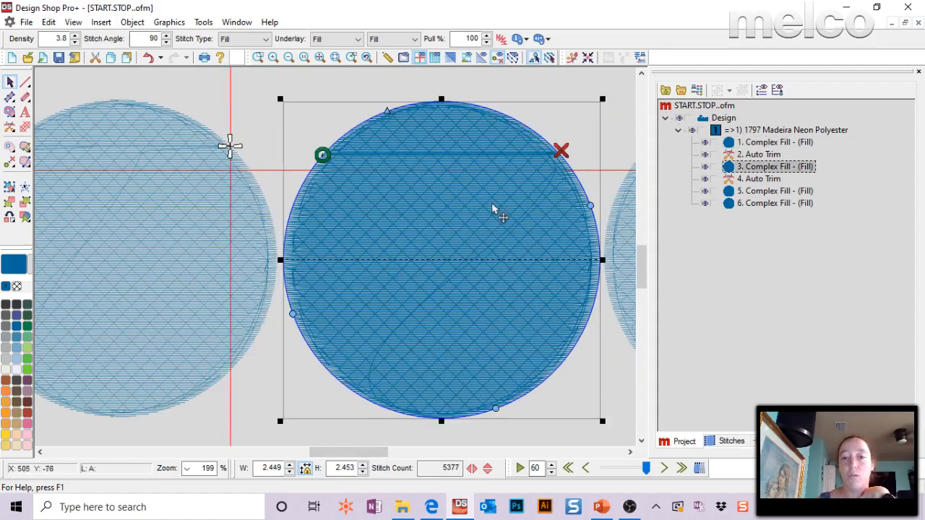
pyautogui.doubleClick(460, 136)
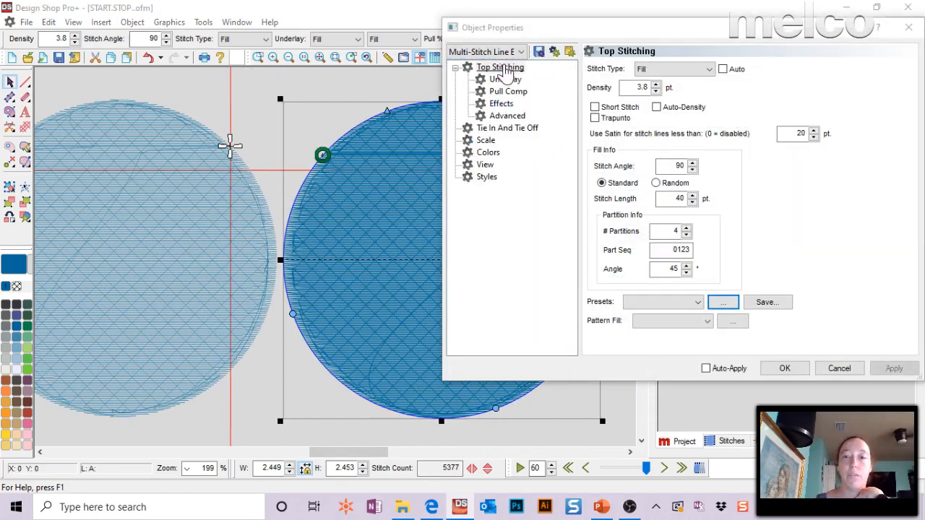
pyautogui.click(505, 116)
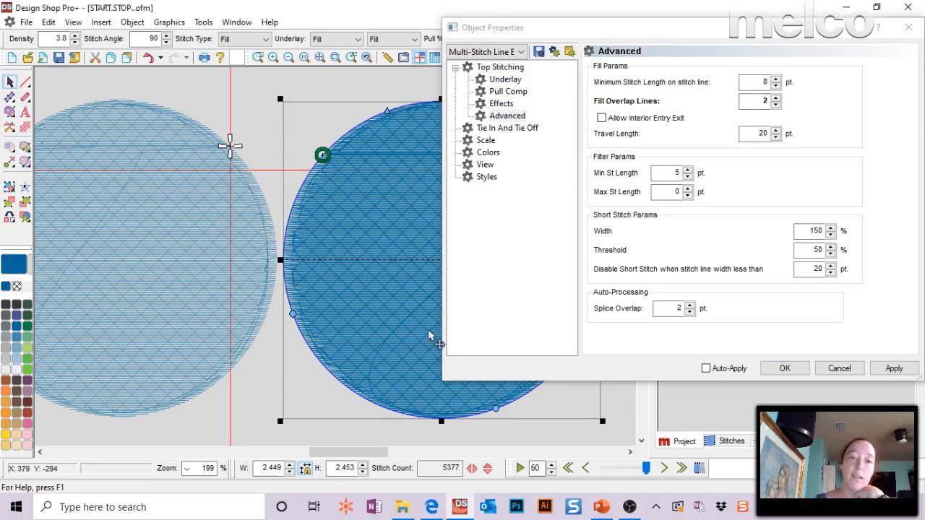
pyautogui.click(767, 102)
pyautogui.press('Return')
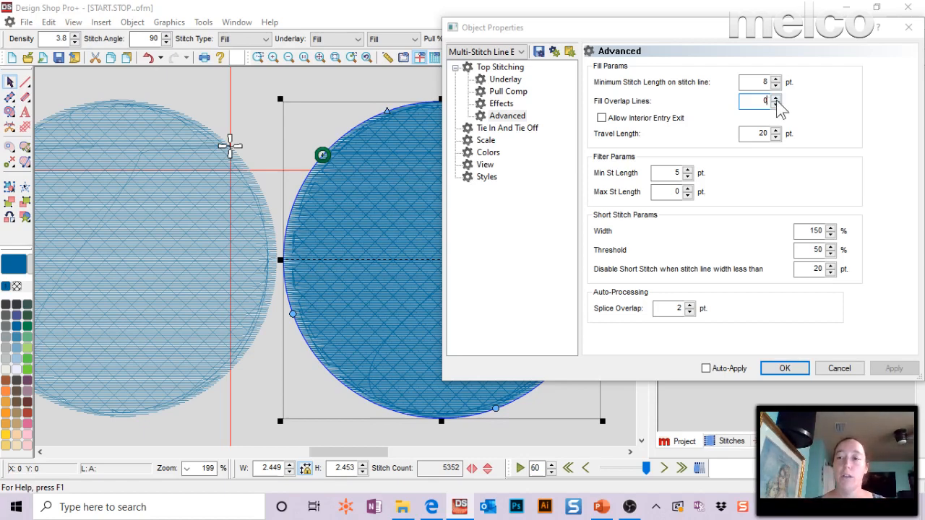
# Set the middle large circle's Fill Overlap Lines to 2, apply the change and close the object properties.
pyautogui.click(775, 97)
pyautogui.click(775, 97)
pyautogui.click(894, 368)
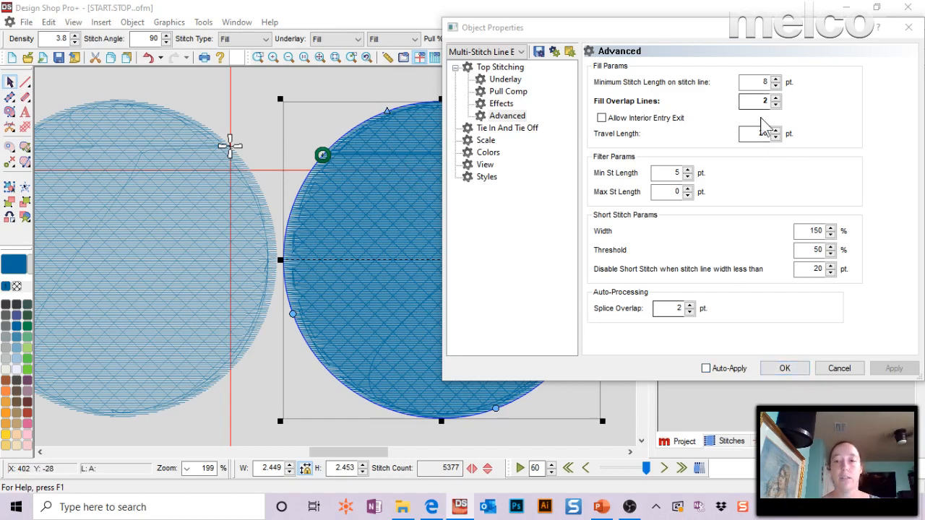
pyautogui.click(248, 76)
pyautogui.click(324, 60)
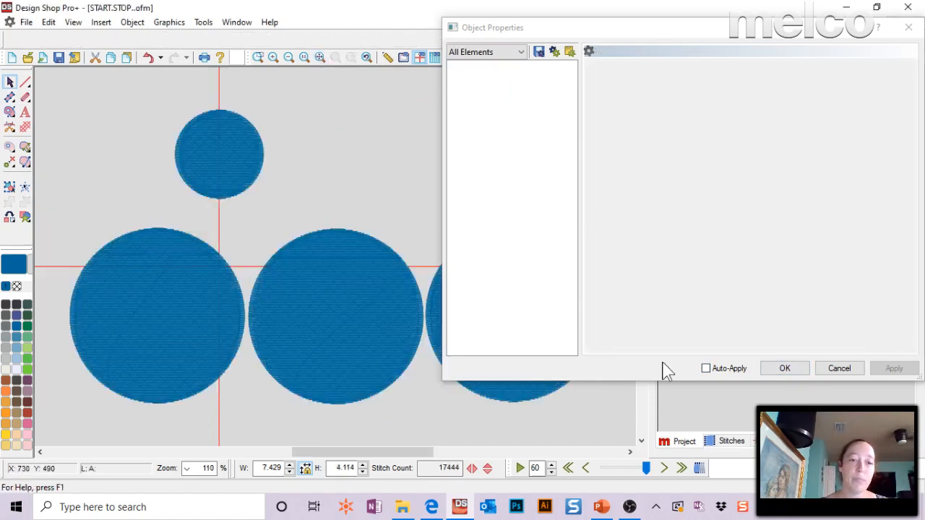
pyautogui.click(794, 373)
# Select the rightmost large circle and move its stop point up onto the circle's bottom edge.
pyautogui.click(535, 299)
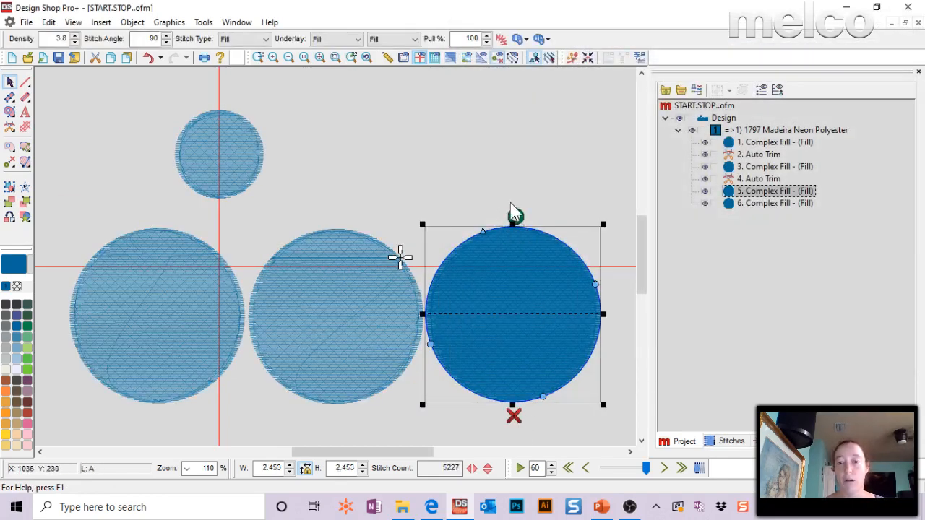
pyautogui.moveTo(514, 415); pyautogui.dragTo(518, 400)
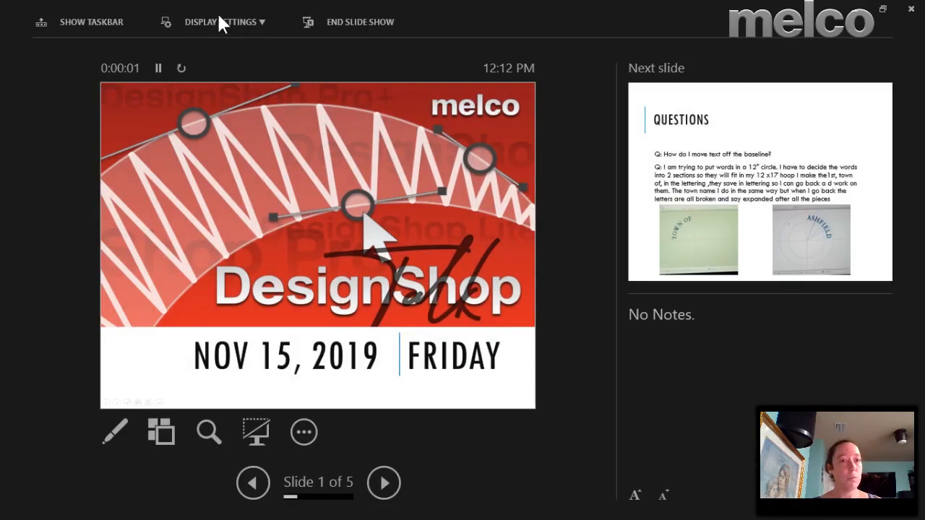
# Swap the presenter view with the slide show and advance to the Questions slide about overlap and start/stop points.
pyautogui.click(219, 16)
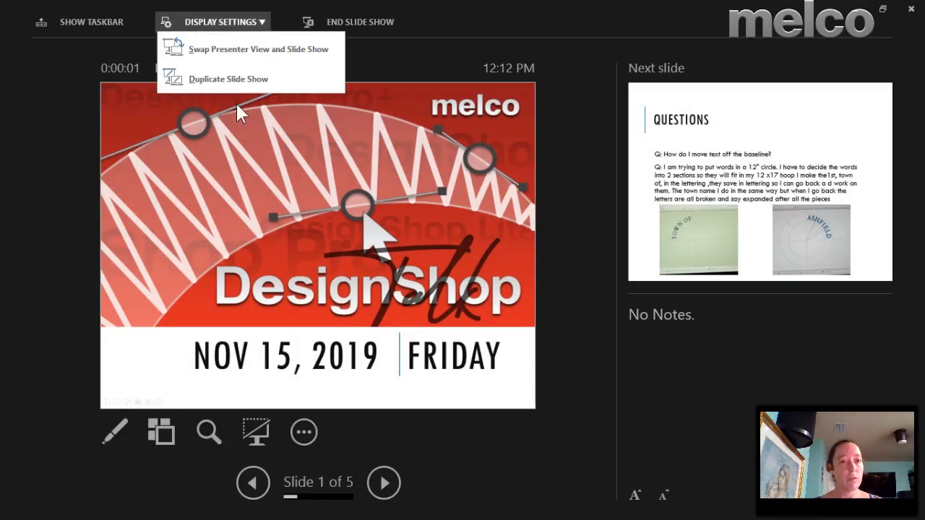
pyautogui.click(222, 55)
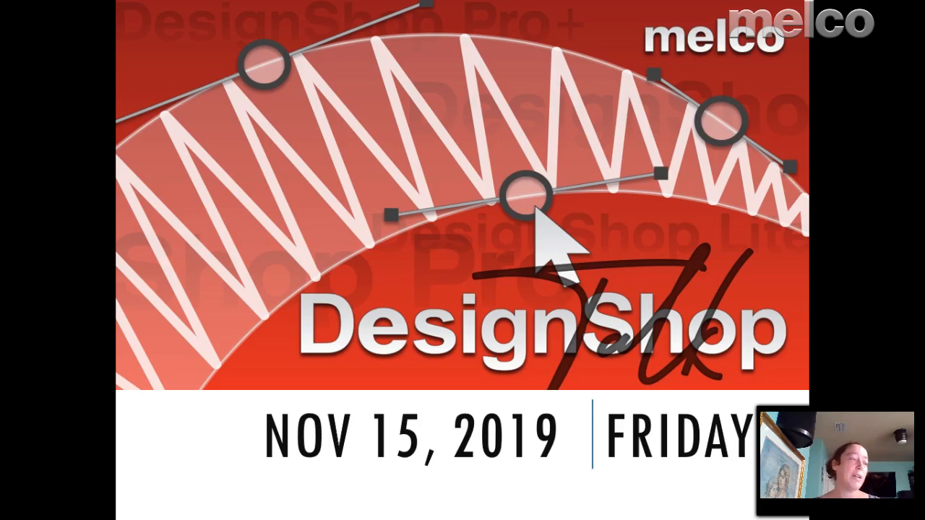
pyautogui.click(454, 188)
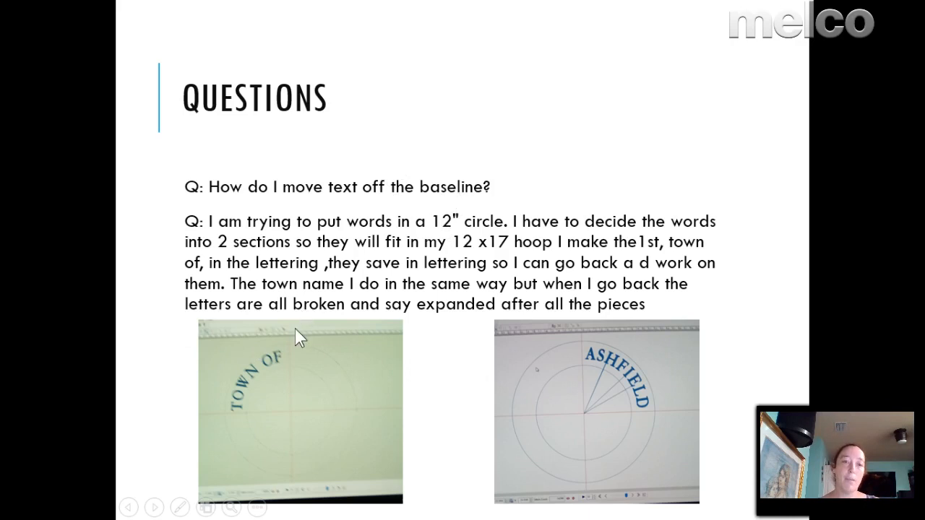
pyautogui.click(370, 322)
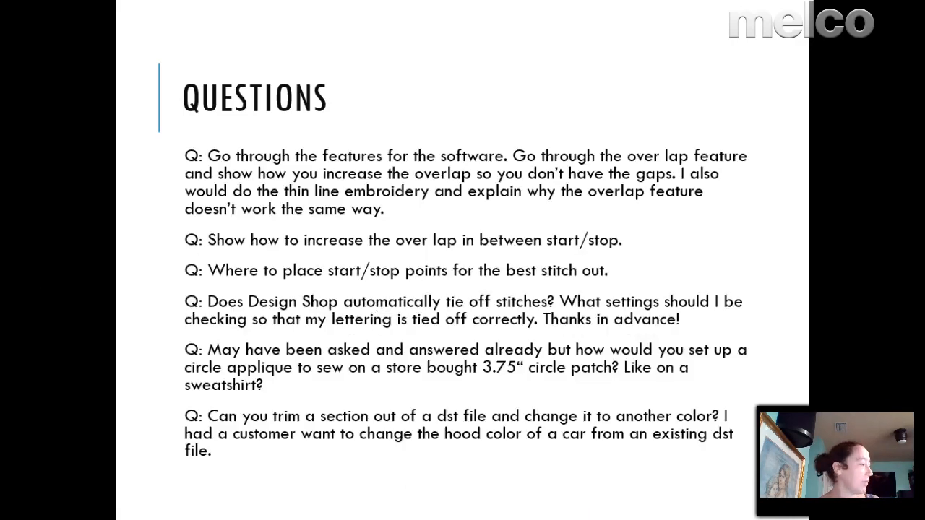
# Switch to Design Shop and open 1day.exp from the Designs folder on the C: drive.
pyautogui.hotkey('alt', 'Tab')
pyautogui.click(26, 22)
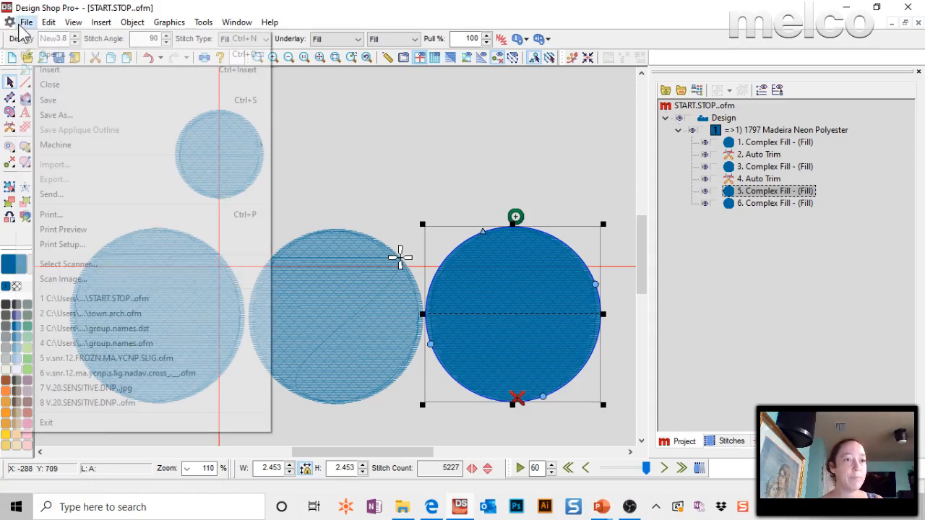
pyautogui.click(52, 55)
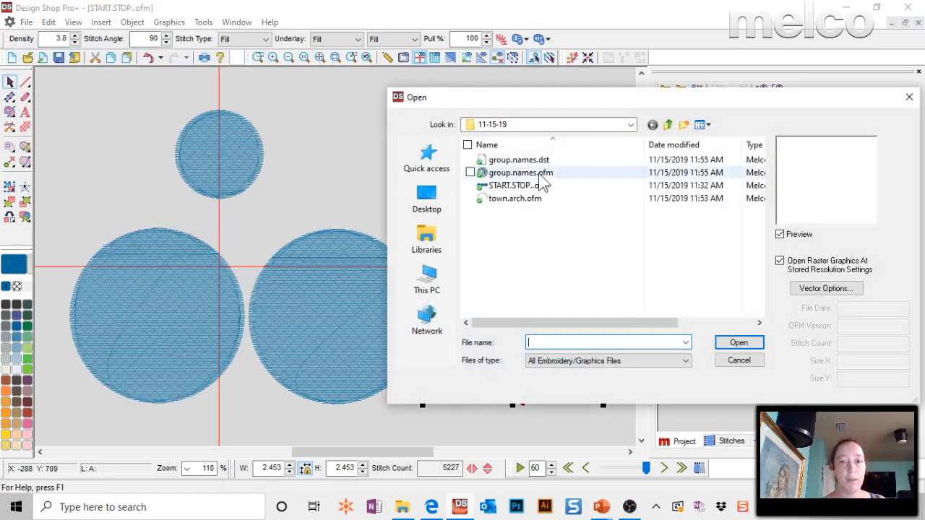
pyautogui.click(537, 125)
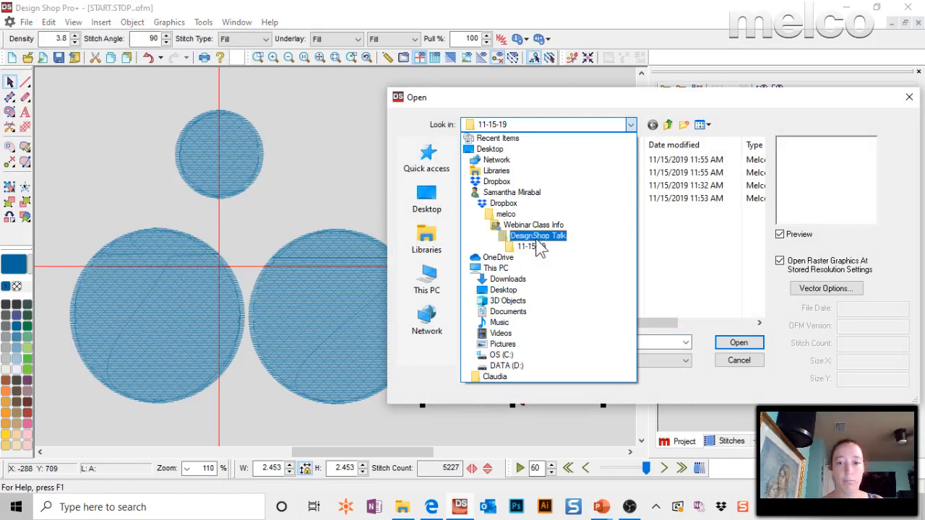
pyautogui.click(421, 172)
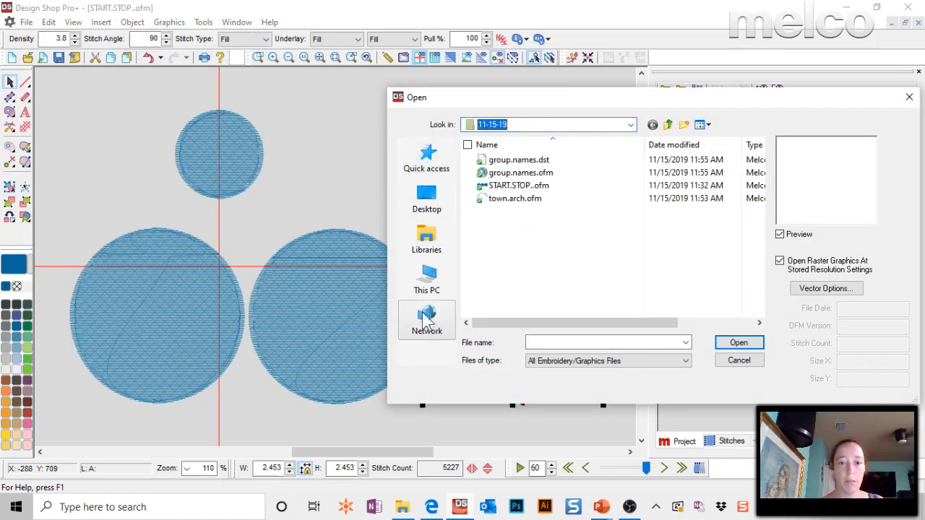
pyautogui.click(427, 278)
pyautogui.scroll(-3, 508, 266)
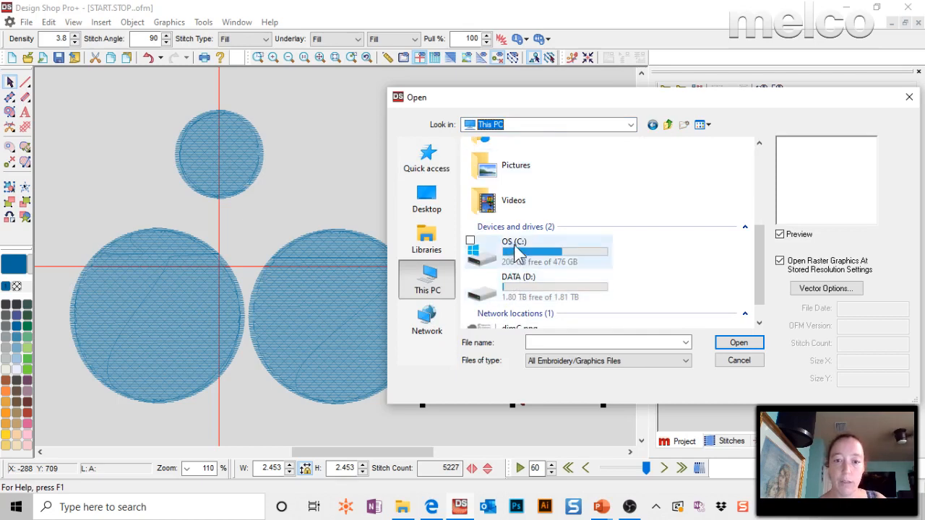
pyautogui.doubleClick(504, 243)
pyautogui.doubleClick(503, 173)
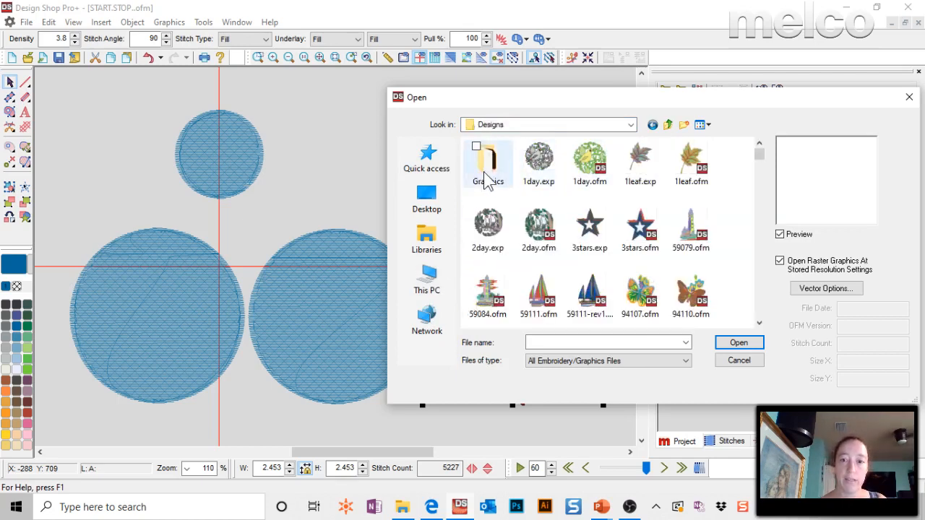
pyautogui.click(547, 161)
pyautogui.click(737, 342)
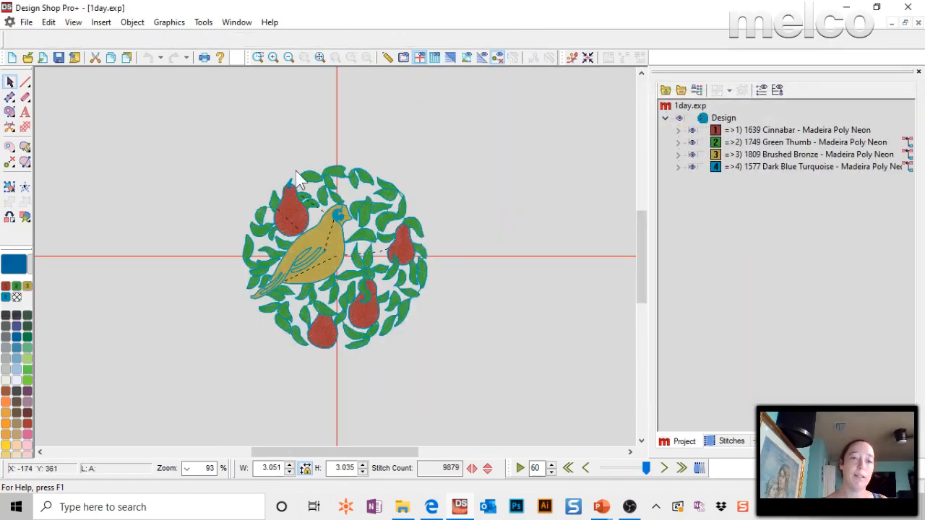
# Save the bird and pears design in Melco Universal OFM format as 1day-EXP.ofm.
pyautogui.click(26, 22)
pyautogui.click(58, 114)
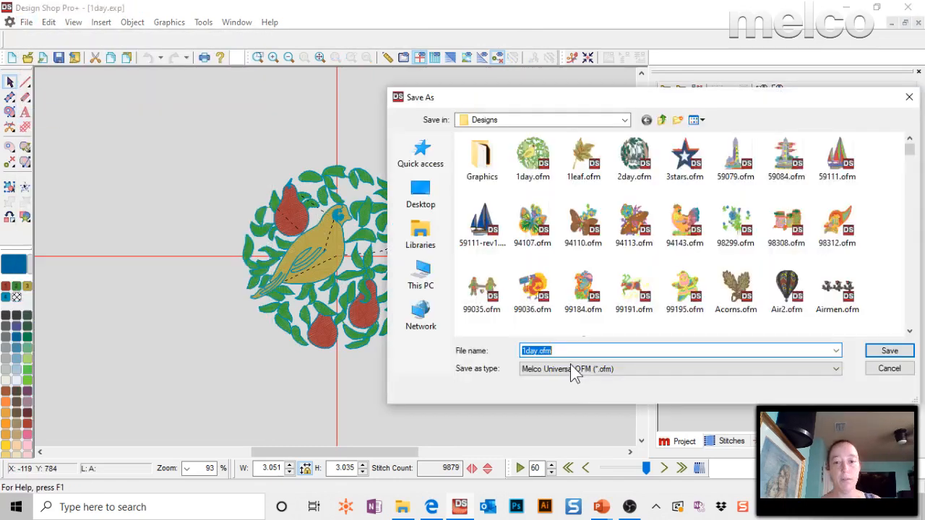
pyautogui.click(571, 368)
pyautogui.click(581, 381)
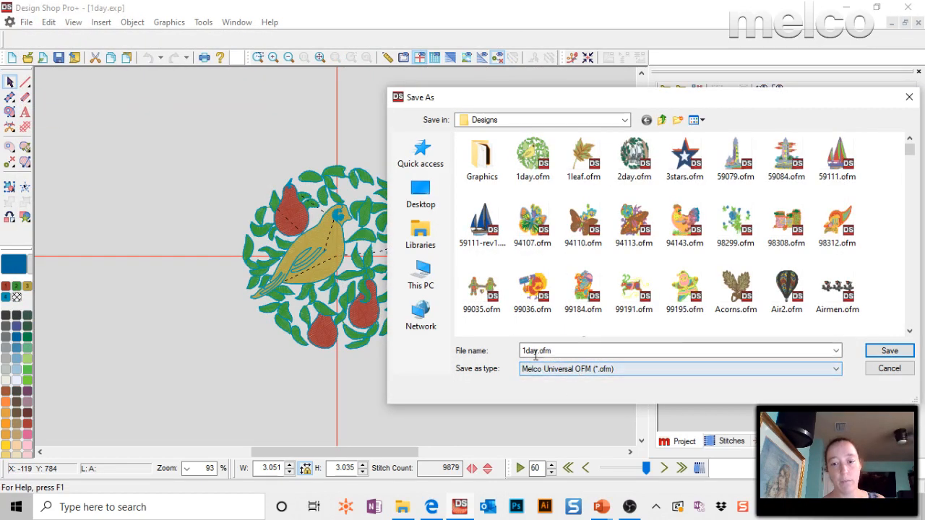
pyautogui.click(541, 352)
pyautogui.click(538, 352)
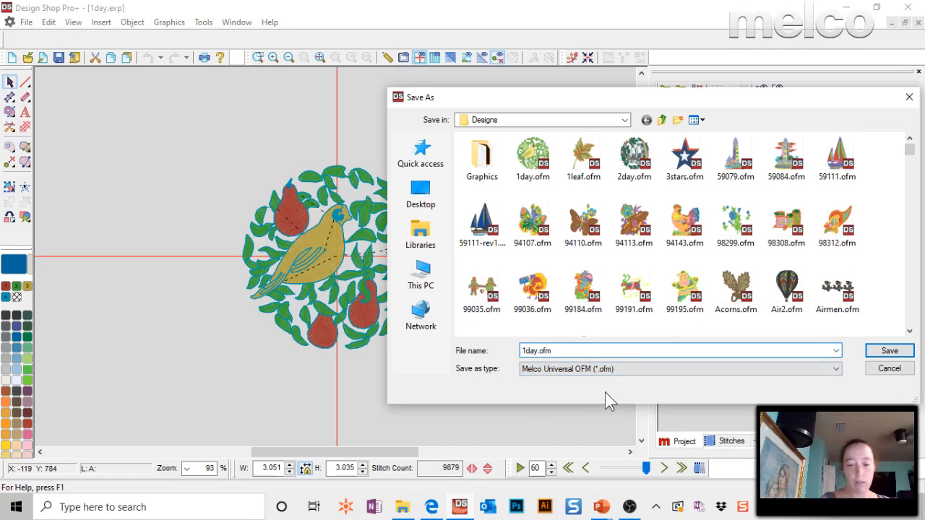
pyautogui.write('-EXP')
pyautogui.hotkey('ctrl', 'a')
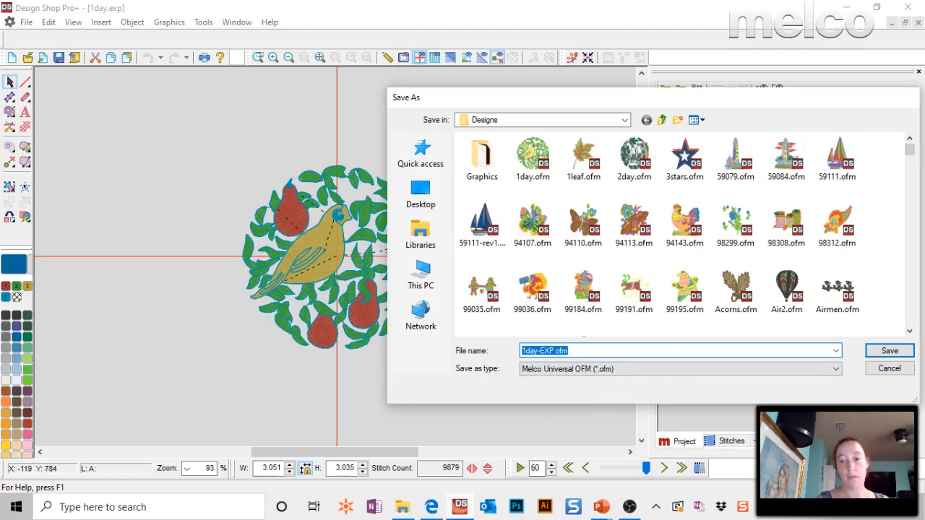
pyautogui.press('Return')
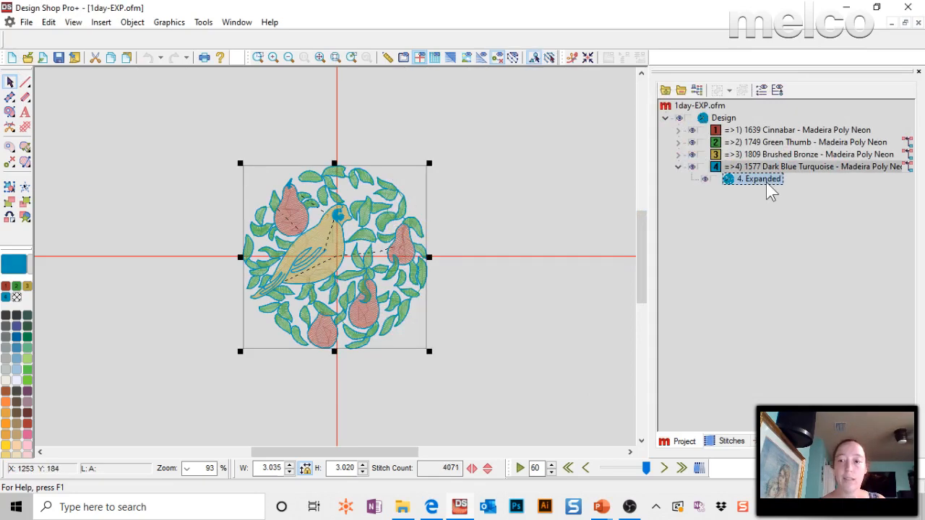
# Expand the design's colour blocks in the project tree and select their elements to examine the element types.
pyautogui.click(717, 154)
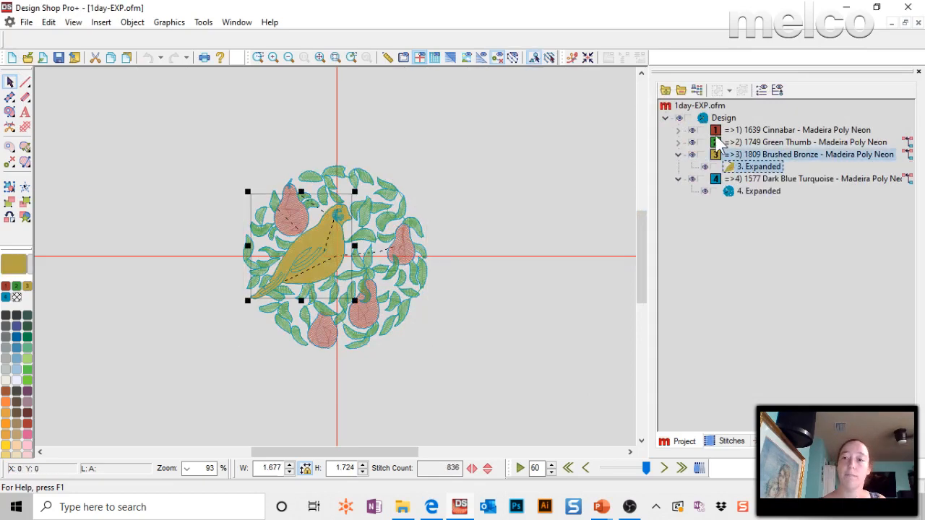
pyautogui.click(718, 142)
pyautogui.click(678, 130)
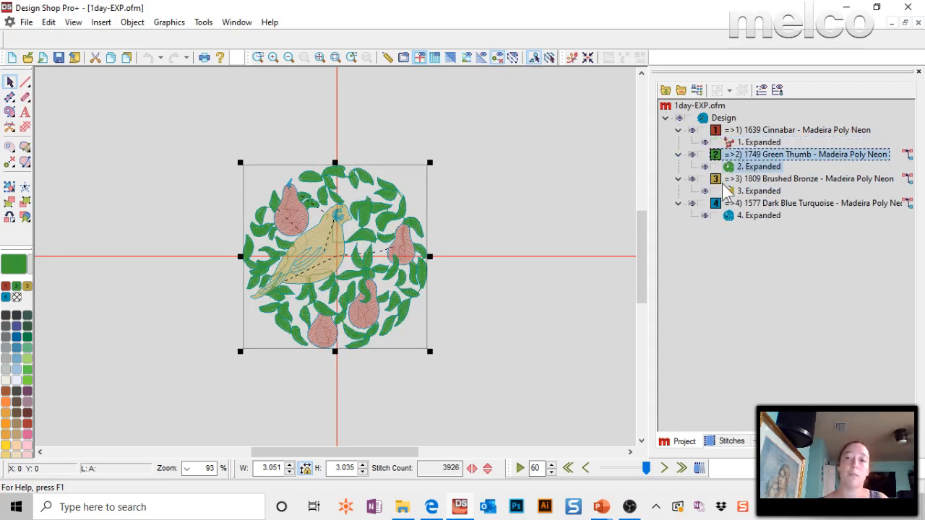
pyautogui.click(751, 142)
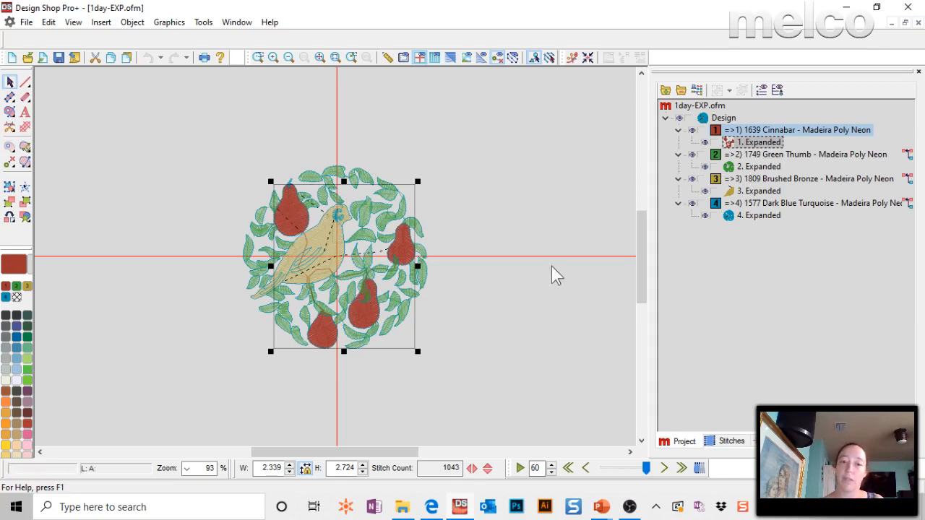
pyautogui.click(565, 190)
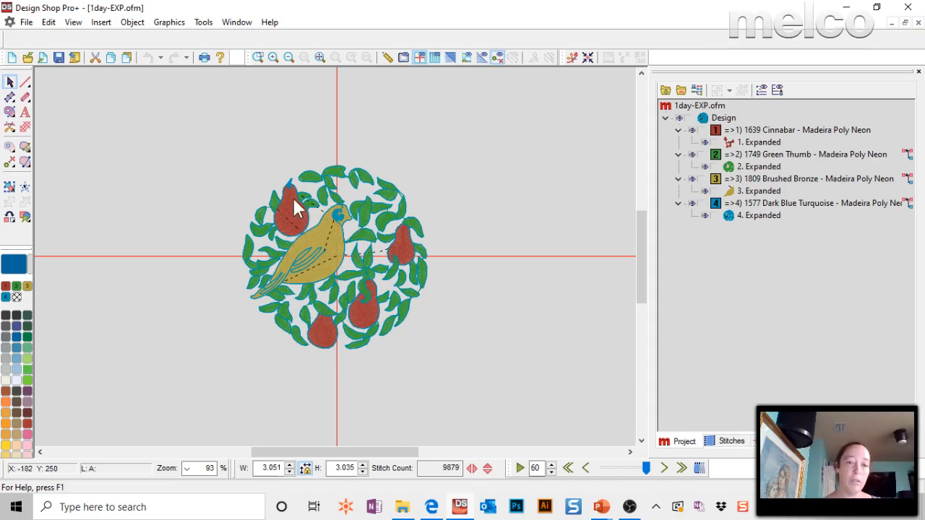
pyautogui.hotkey('ctrl', 'a')
pyautogui.click(741, 143)
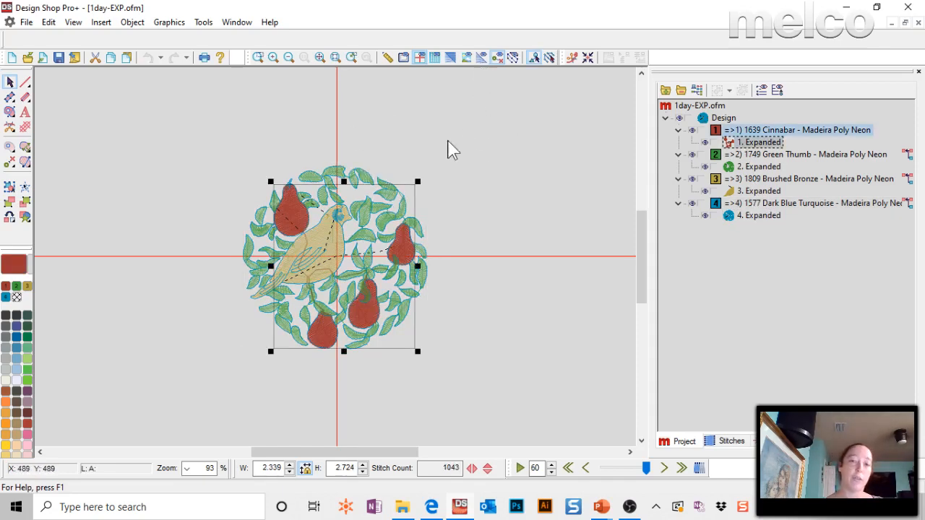
# Switch to the slide show and read the question about automatic tie-offs and lettering settings.
pyautogui.click(243, 24)
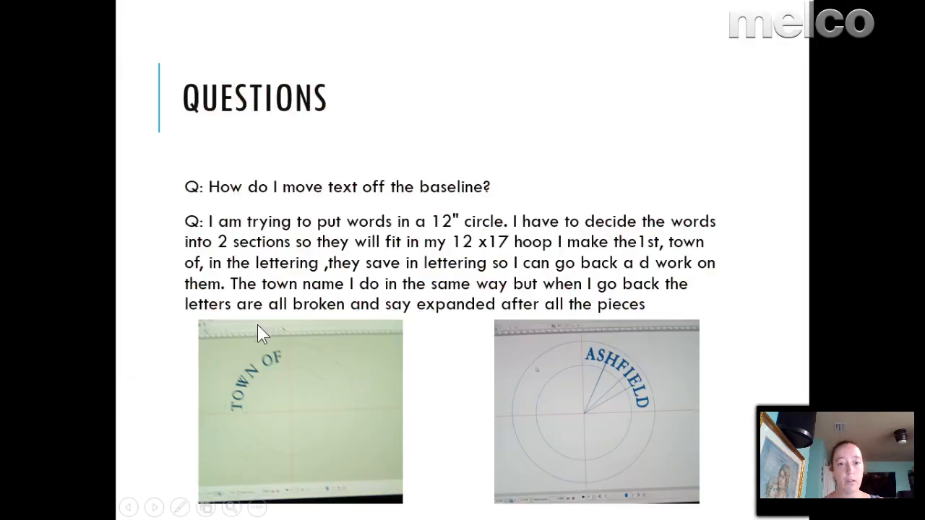
pyautogui.click(258, 327)
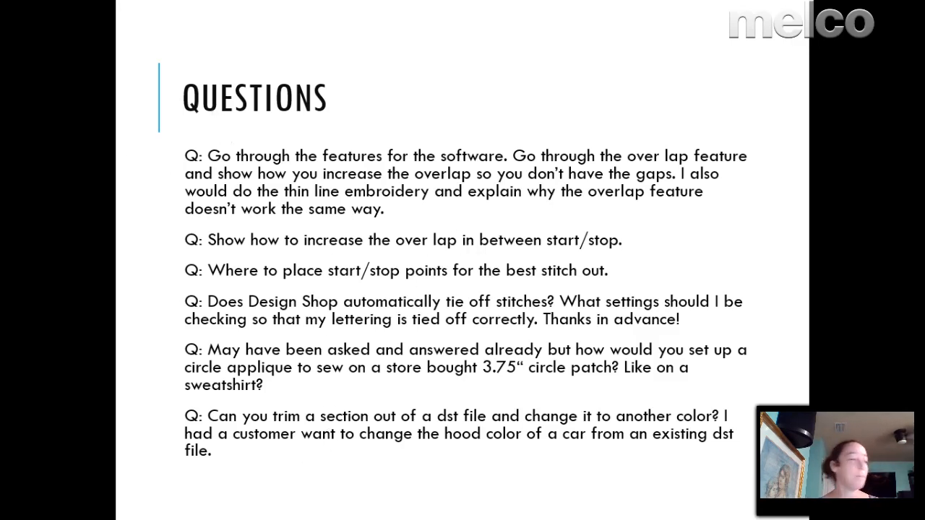
# Return to Design Shop, create a new document, start a lettering element and open its Tie In And Tie Off properties.
pyautogui.hotkey('alt', 'Tab')
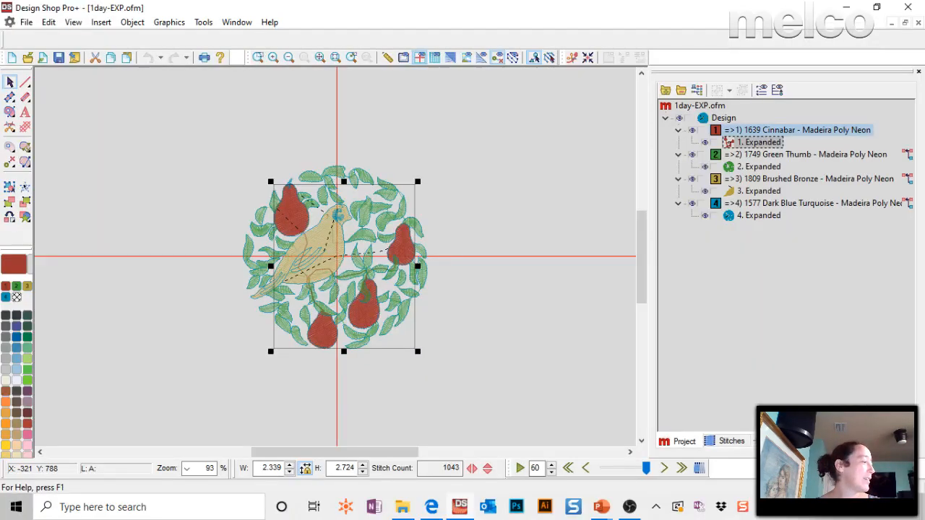
pyautogui.click(105, 106)
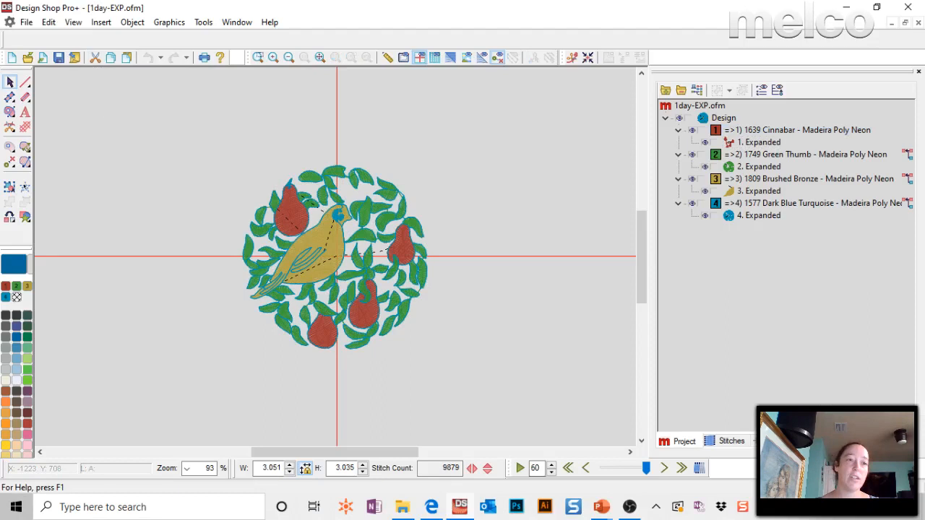
pyautogui.click(12, 57)
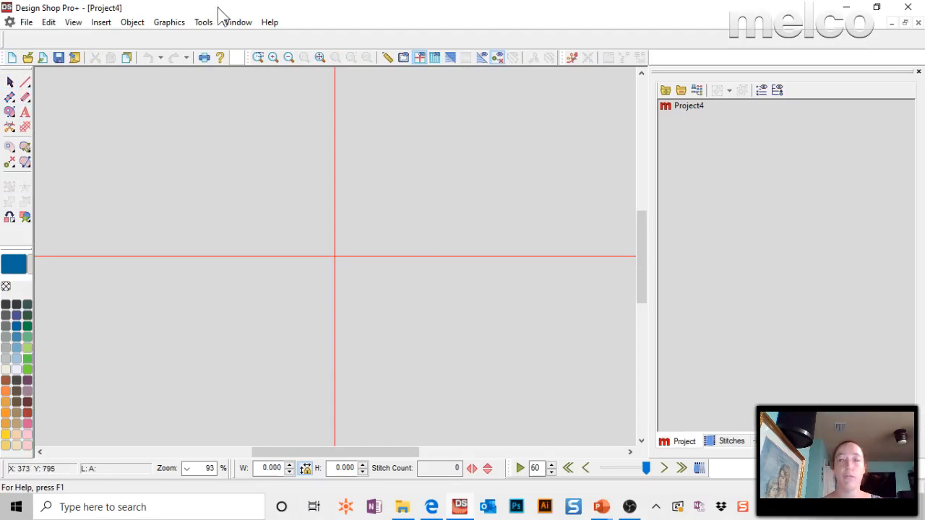
pyautogui.click(14, 60)
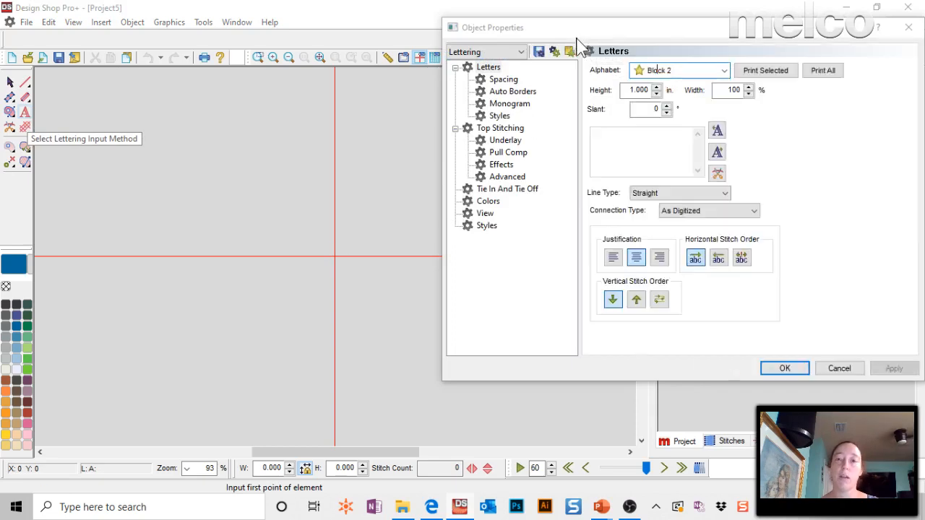
pyautogui.moveTo(649, 28); pyautogui.dragTo(375, 78)
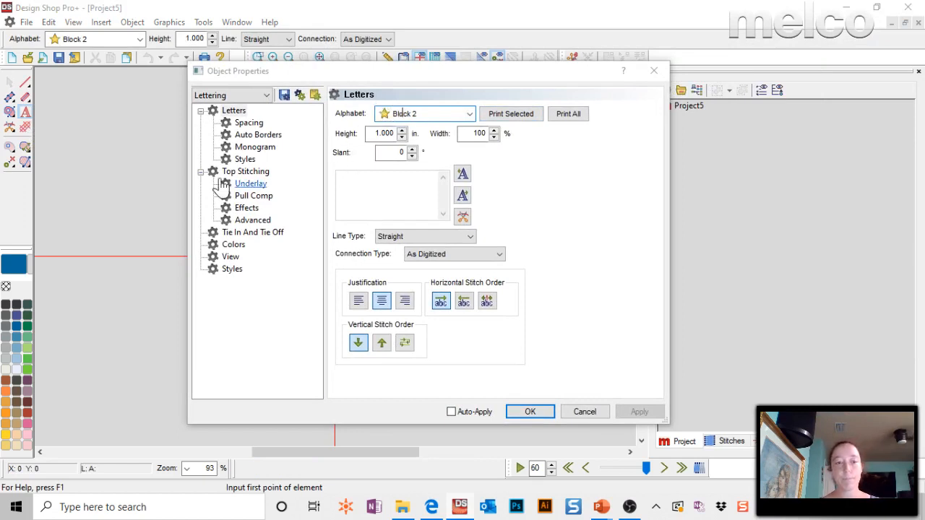
pyautogui.click(247, 233)
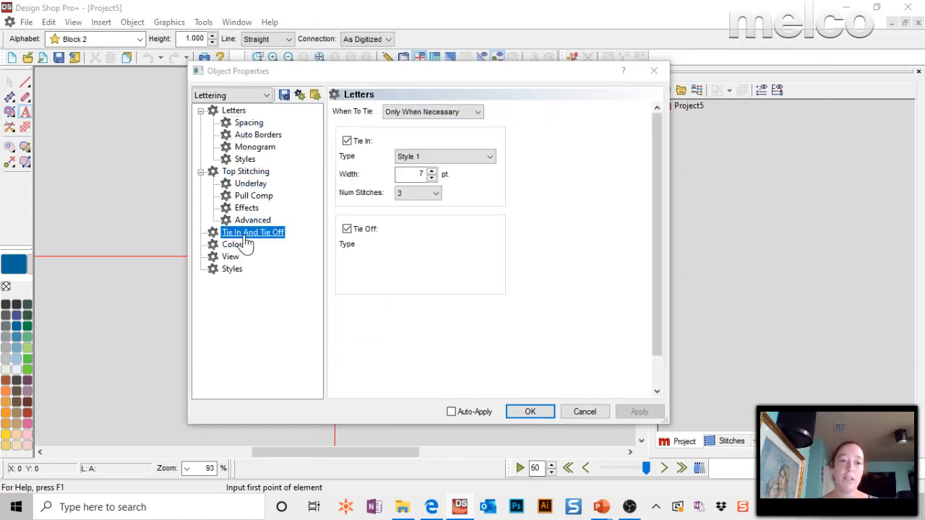
# Turn Tie In, Tie Off and Auto Trim off and back on for the lettering.
pyautogui.click(359, 141)
pyautogui.click(348, 229)
pyautogui.click(347, 316)
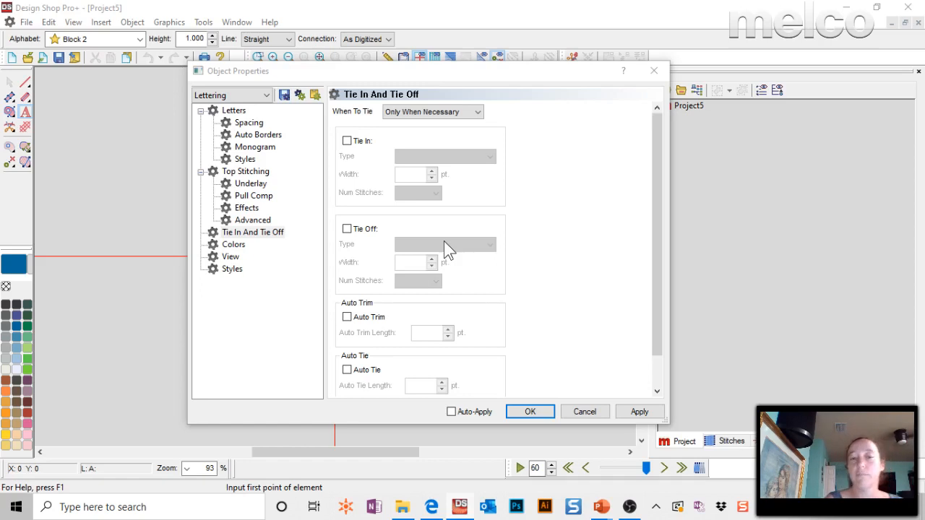
pyautogui.click(347, 141)
pyautogui.click(346, 229)
pyautogui.click(346, 316)
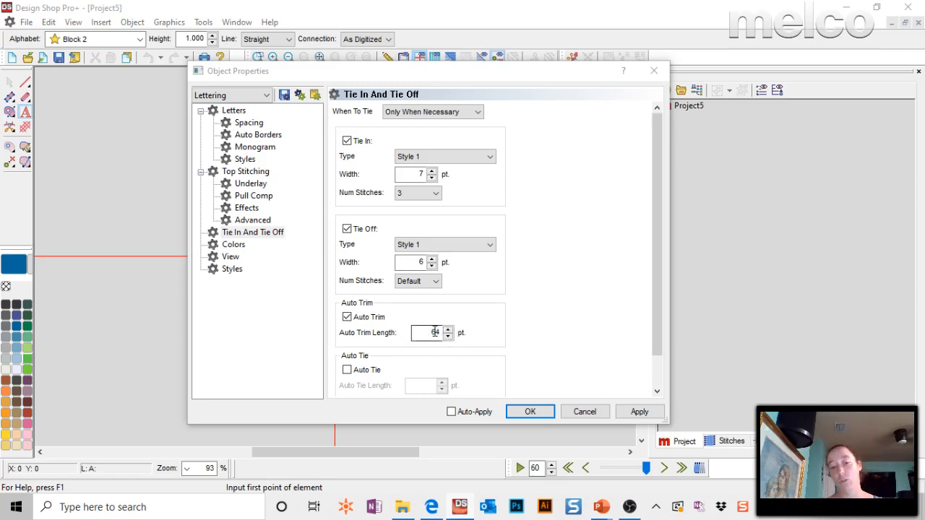
# Set the lettering's Auto Trim Length to 20 pt in the Tie In And Tie Off properties.
pyautogui.doubleClick(434, 332)
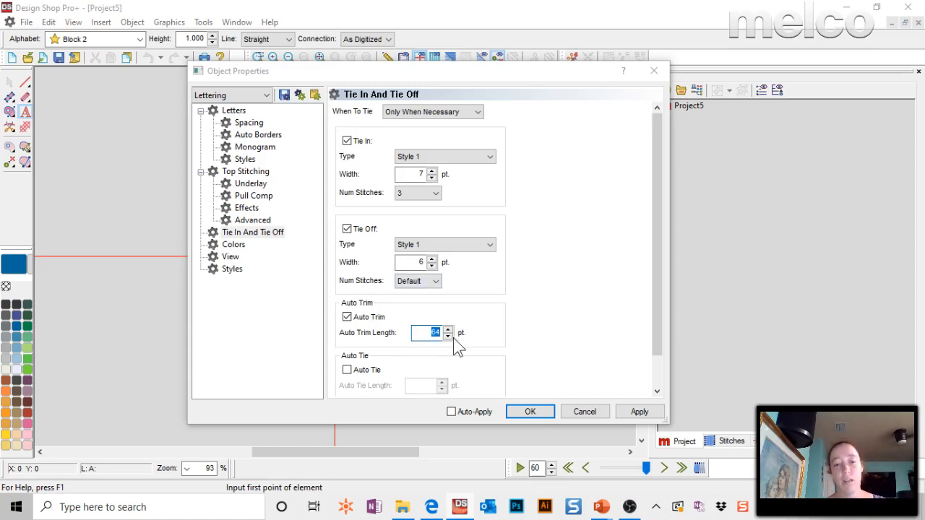
pyautogui.write('20')
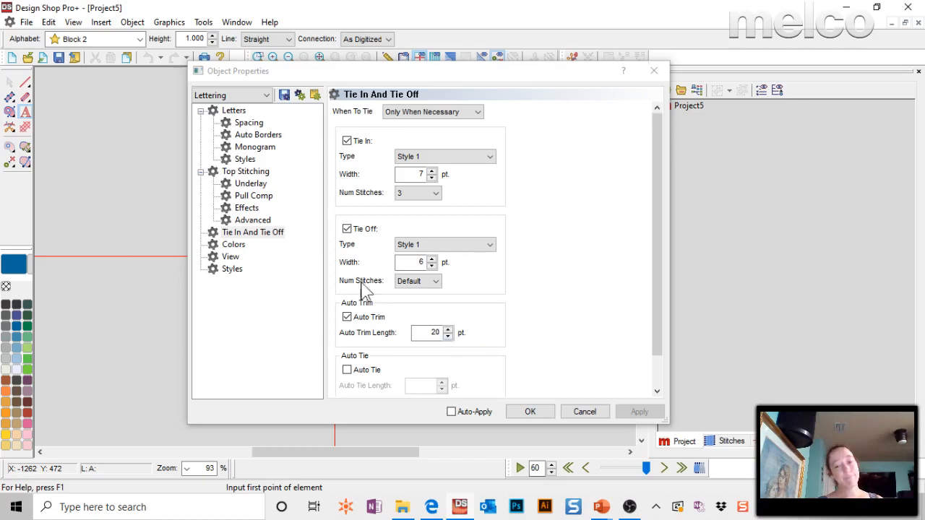
pyautogui.doubleClick(425, 331)
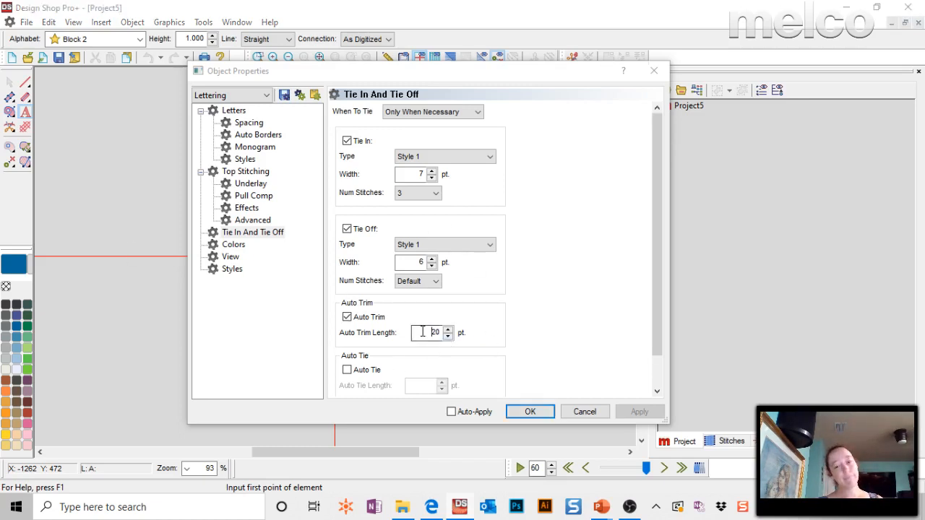
# Switch When To Tie to Always and back to Only When Necessary, and apply and close the lettering properties.
pyautogui.click(415, 110)
pyautogui.click(402, 125)
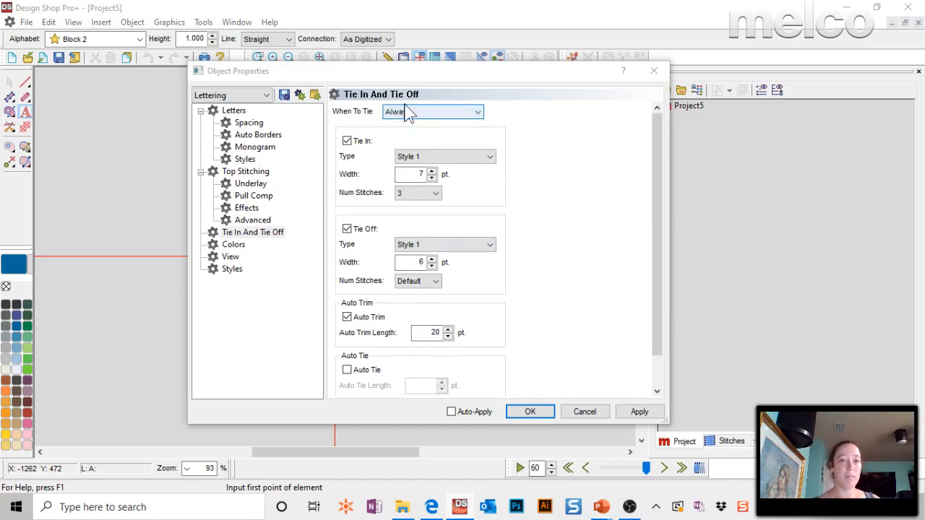
pyautogui.click(402, 113)
pyautogui.click(402, 135)
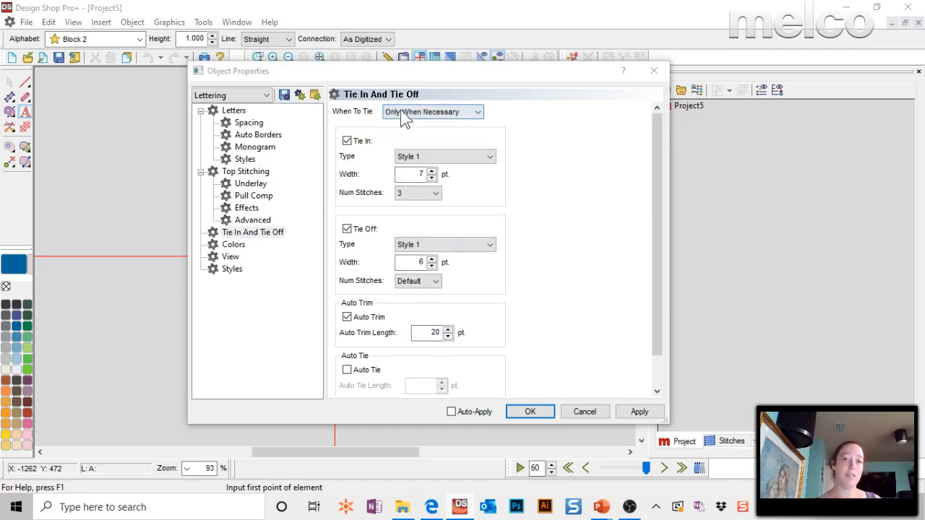
pyautogui.click(654, 413)
pyautogui.click(540, 412)
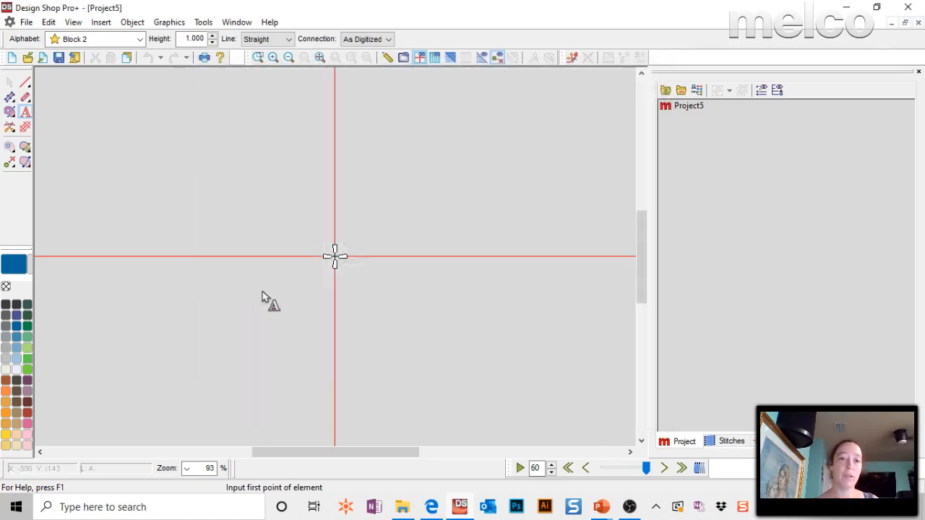
# Examine the options for saving lettering settings as defaults, for the current document only or permanently, and leave without saving.
pyautogui.rightClick(26, 113)
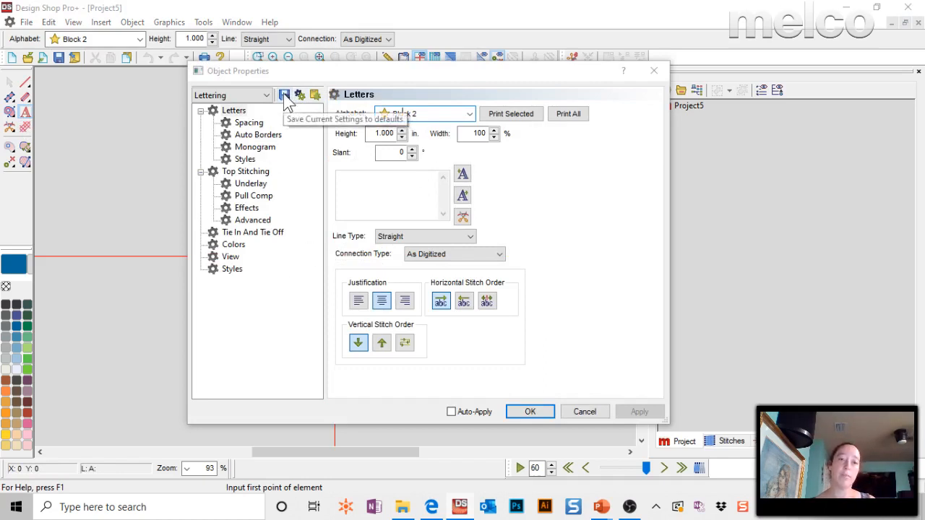
pyautogui.click(284, 96)
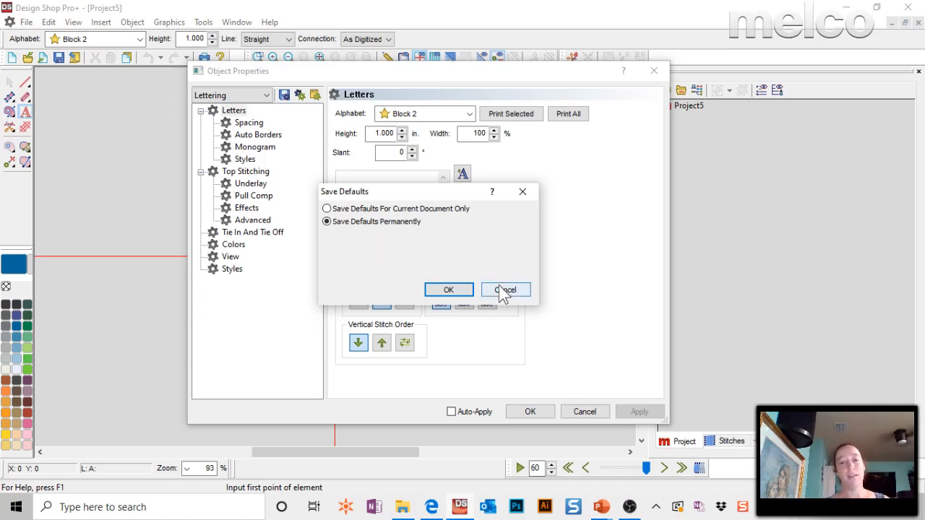
pyautogui.click(369, 211)
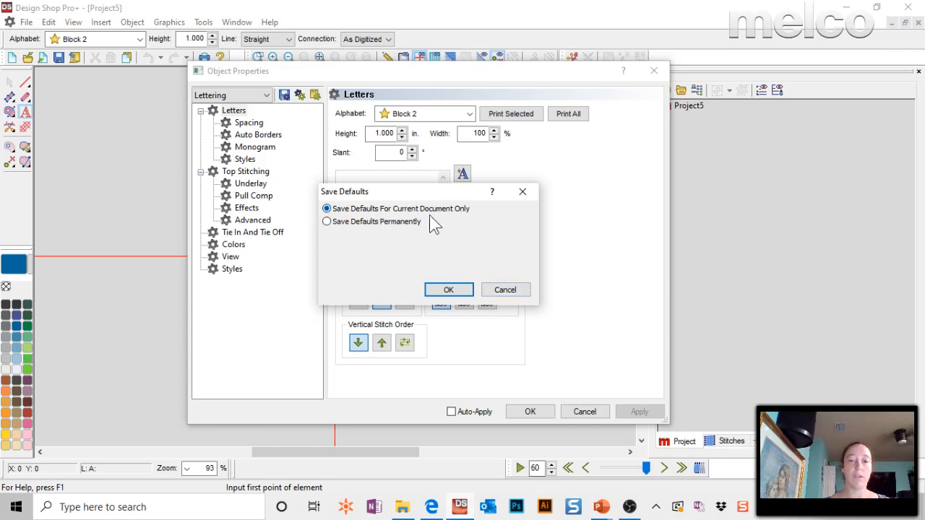
pyautogui.click(511, 292)
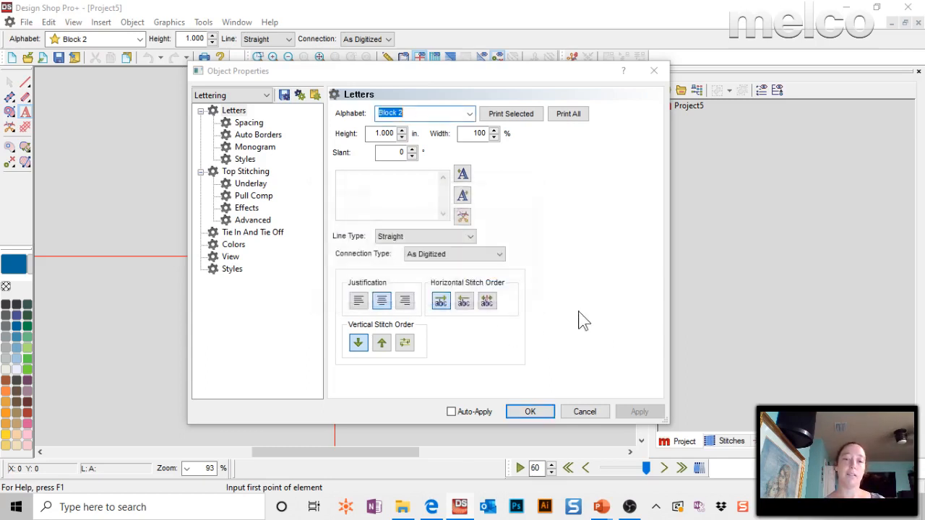
pyautogui.click(589, 413)
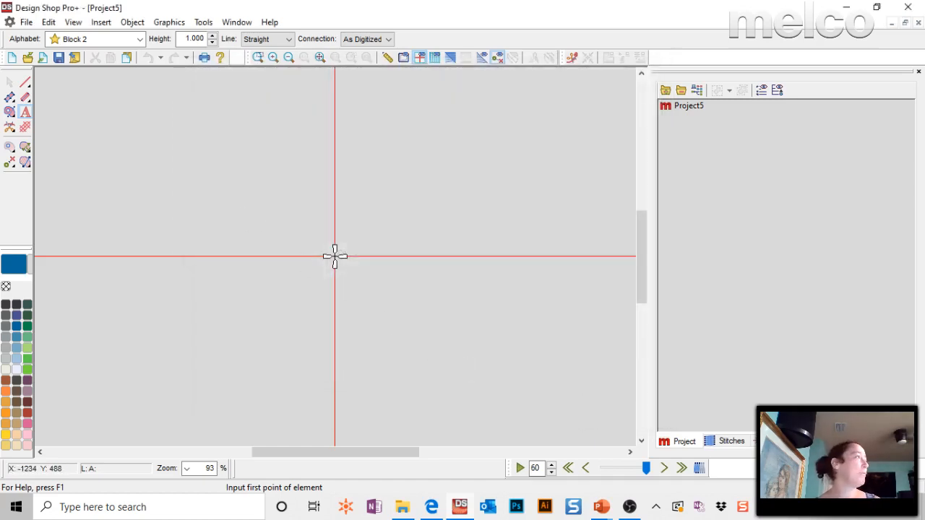
# Switch to the slide show to read the question about a 3.75" circle applique patch, and return to Design Shop.
pyautogui.hotkey('alt', 'Tab')
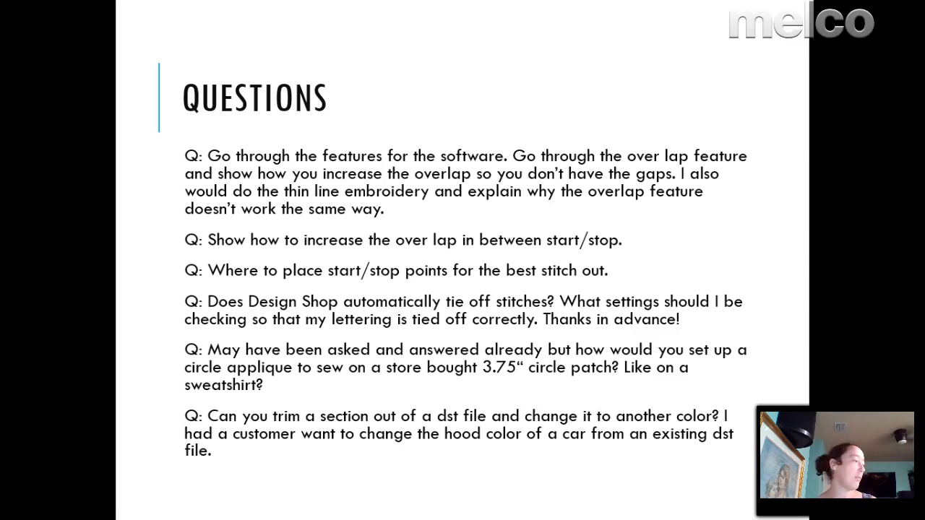
pyautogui.hotkey('alt', 'Tab')
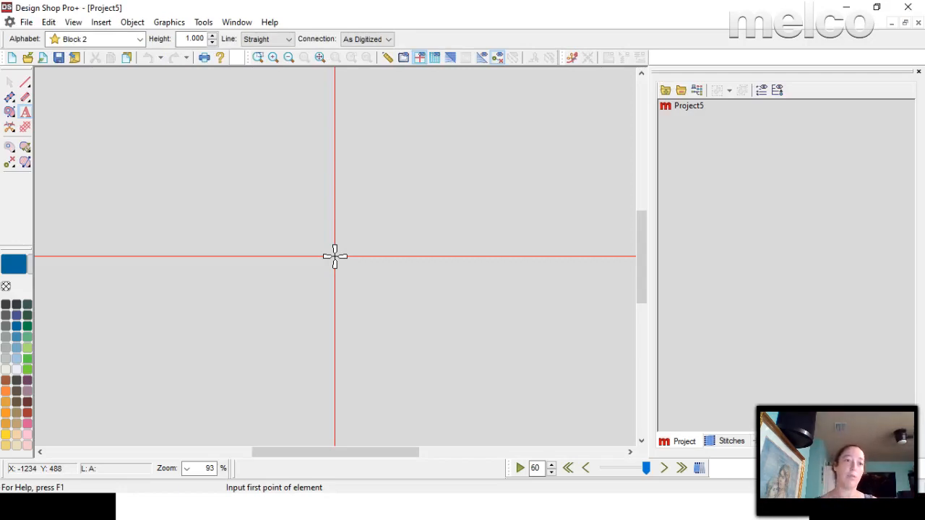
# Draw a normal walk stitch circle about 2.96 in wide, centred on the vertical axis near the origin.
pyautogui.click(26, 85)
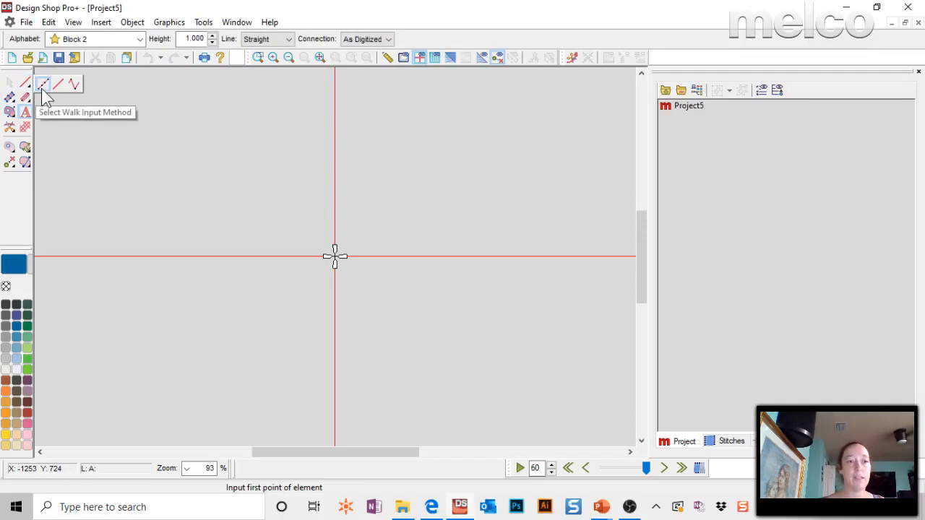
pyautogui.click(42, 84)
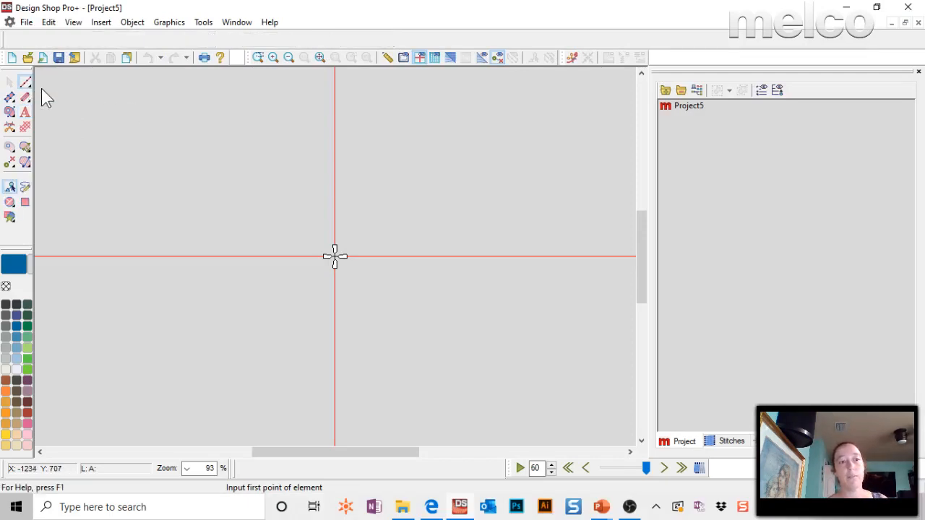
pyautogui.click(10, 203)
pyautogui.click(334, 163)
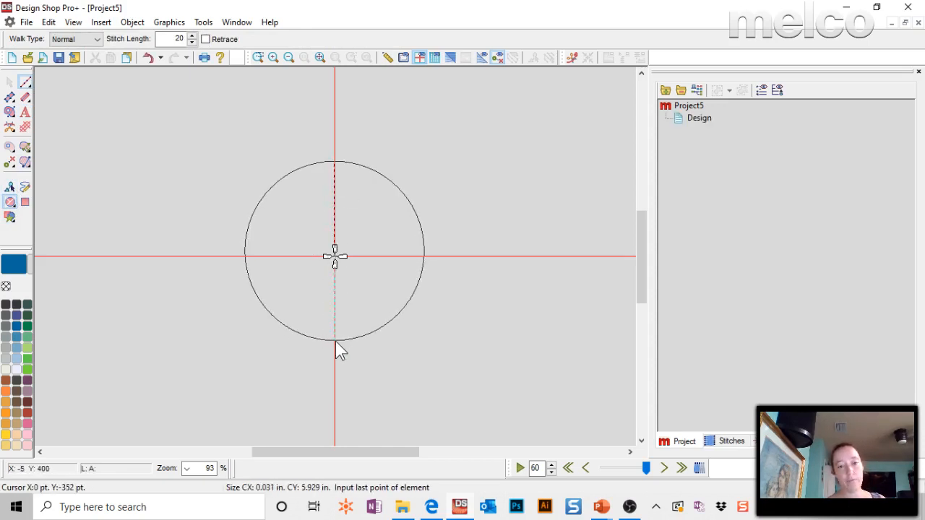
pyautogui.click(336, 343)
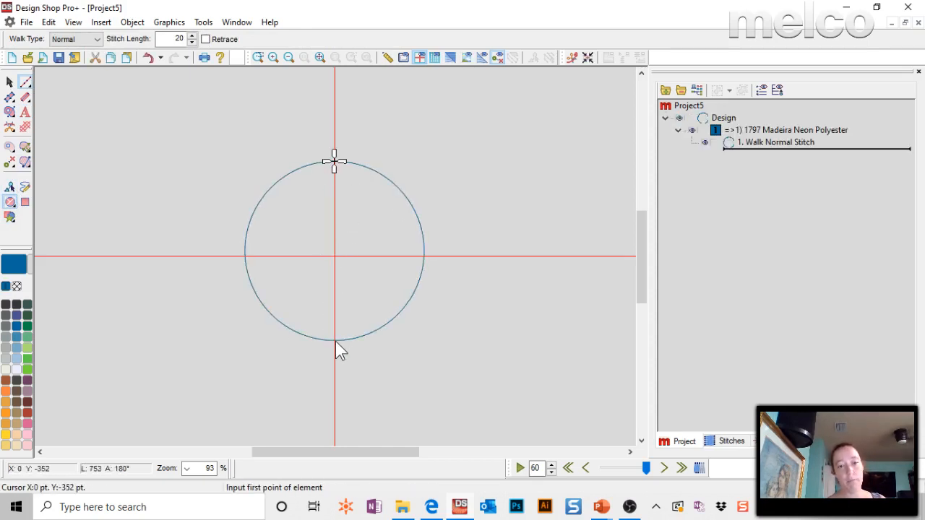
# Select the walk stitch circle and set its width to 3.75 in with the proportions locked.
pyautogui.click(762, 144)
pyautogui.doubleClick(273, 468)
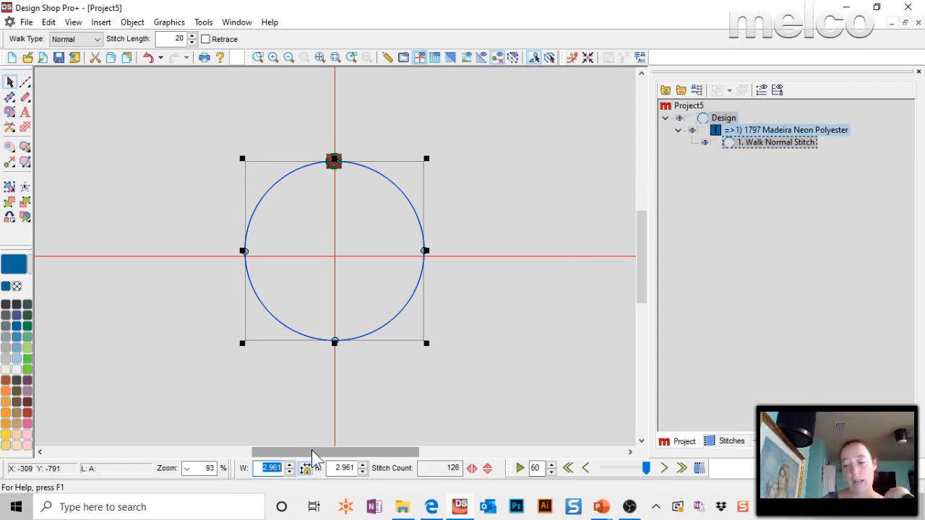
pyautogui.write('3.75')
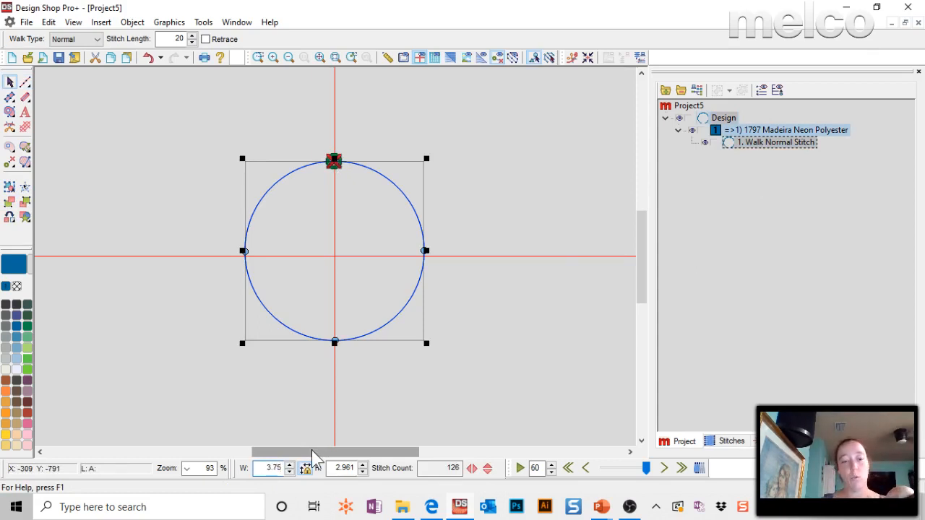
pyautogui.press('Return')
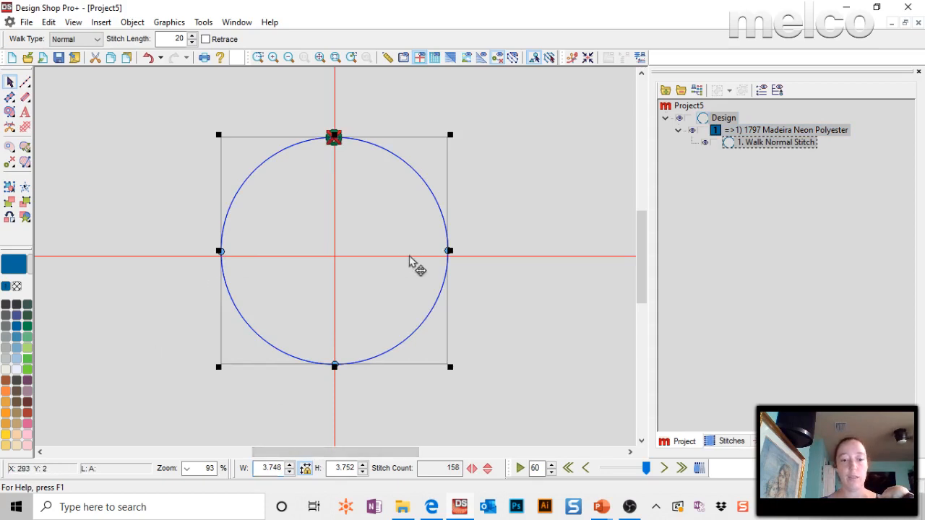
# Unlock the circle's proportions, set its height to 3.65 in and deselect it.
pyautogui.doubleClick(282, 467)
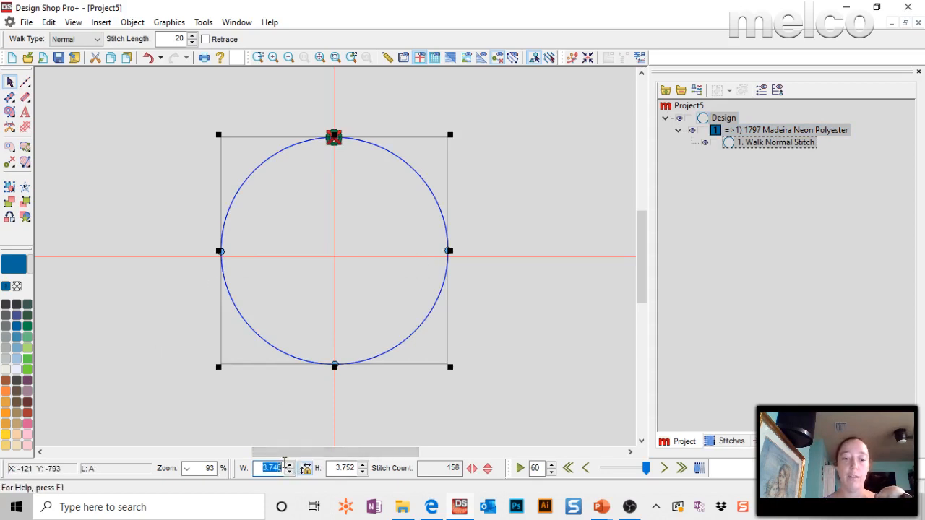
pyautogui.click(342, 469)
pyautogui.moveTo(345, 468); pyautogui.dragTo(391, 476)
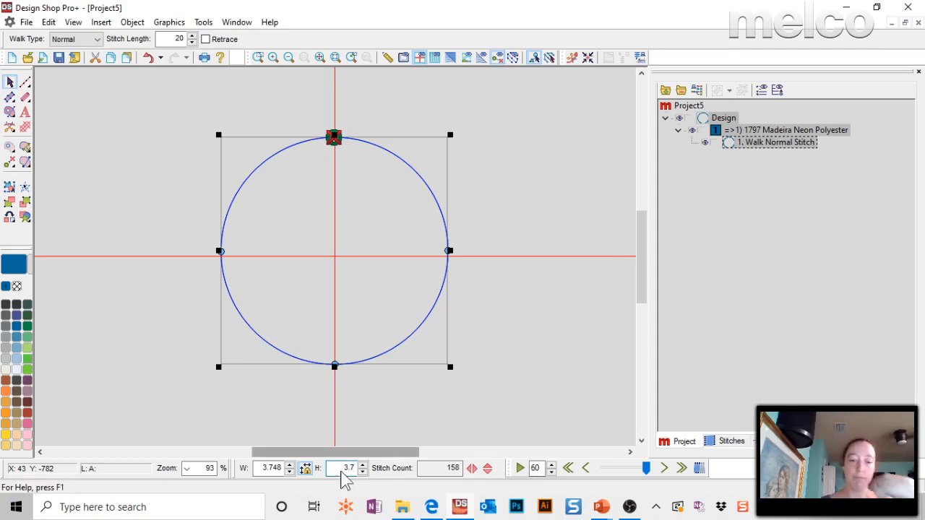
pyautogui.click(309, 468)
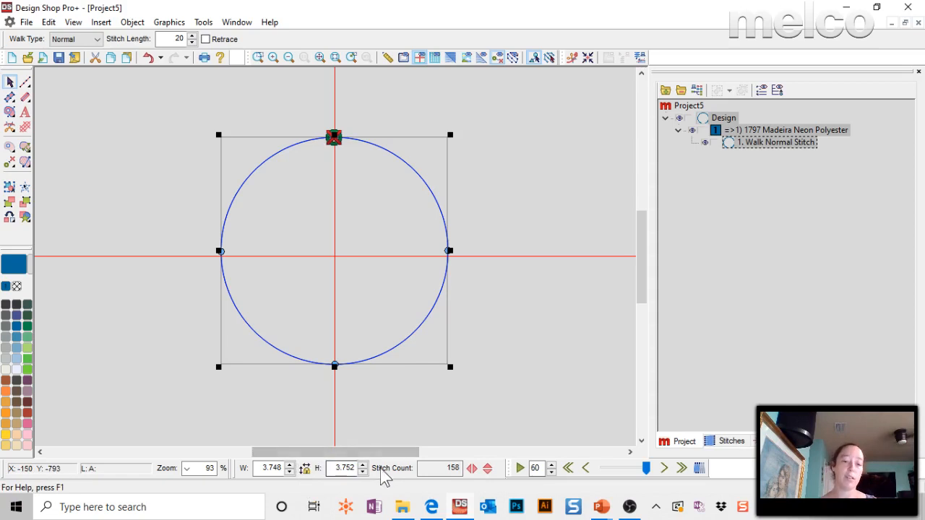
pyautogui.click(346, 468)
pyautogui.moveTo(457, 508)
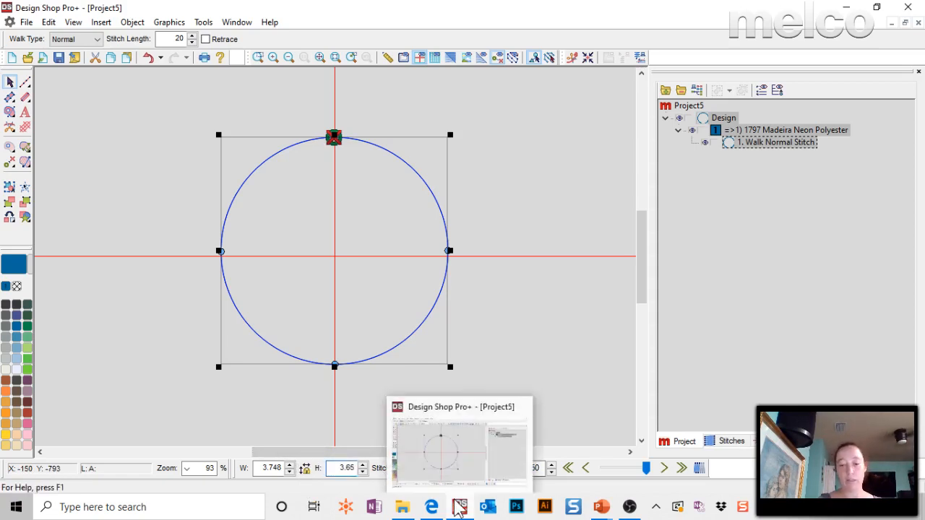
pyautogui.write('3.65')
pyautogui.press('Return')
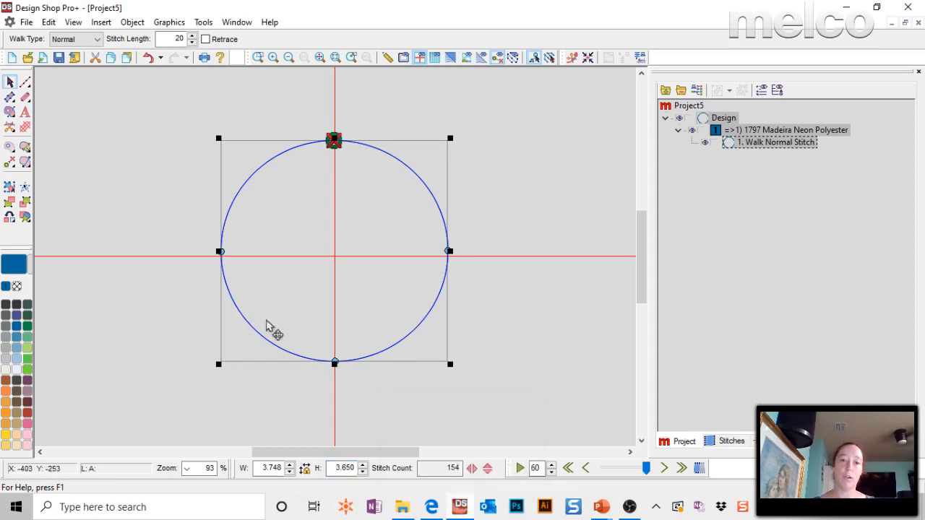
pyautogui.click(534, 234)
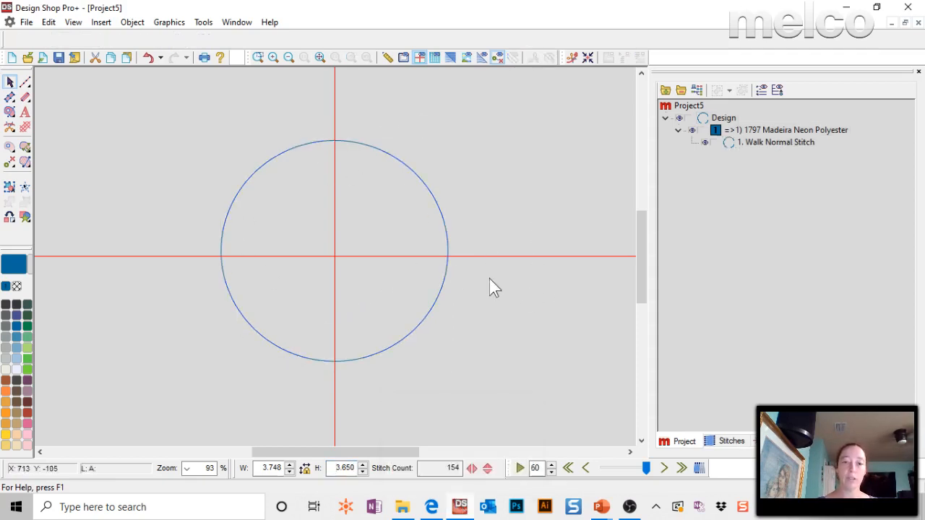
# Select the circle and scale it down about its centre to about 3.59 by 3.49 in.
pyautogui.click(441, 290)
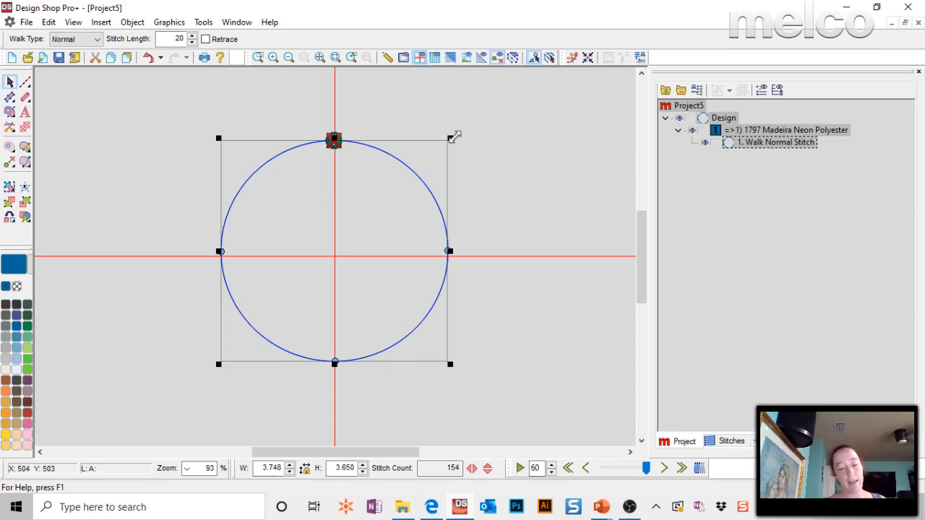
pyautogui.moveTo(453, 137); pyautogui.dragTo(446, 104)
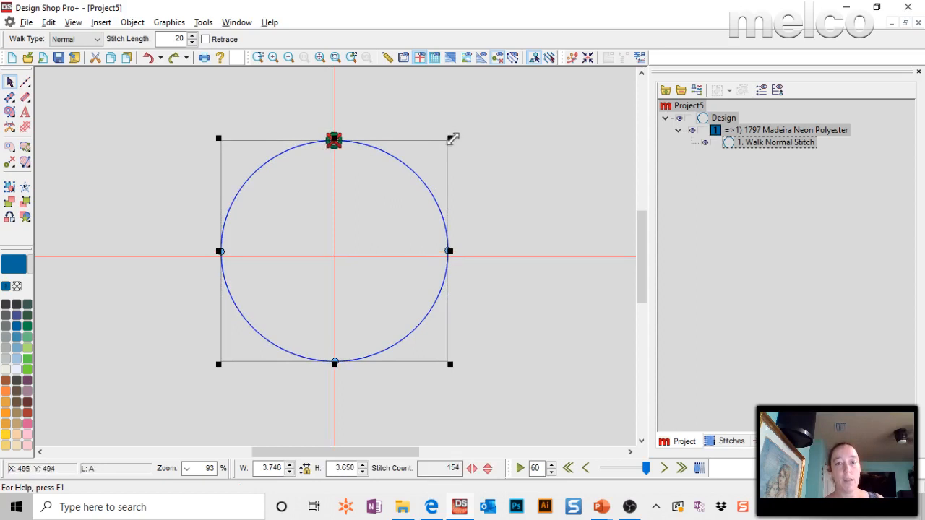
pyautogui.moveTo(451, 138); pyautogui.dragTo(449, 142)
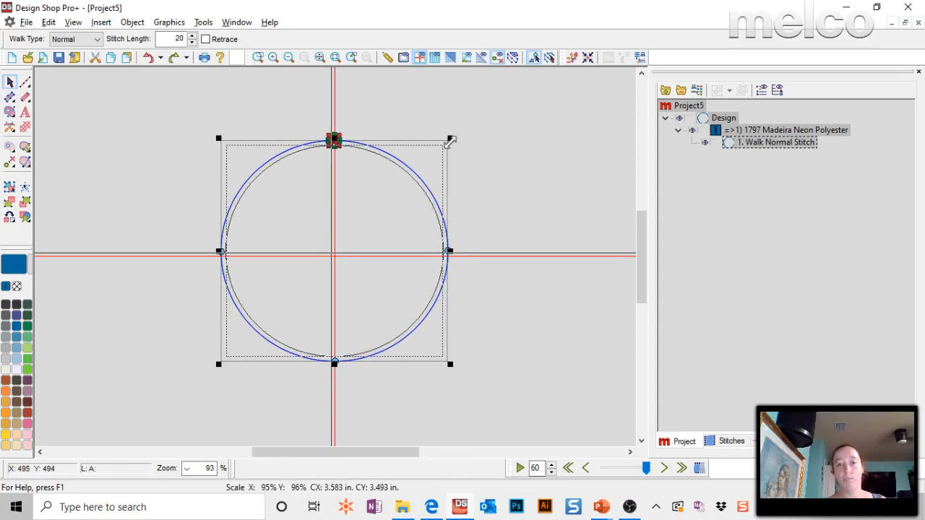
pyautogui.moveTo(449, 142); pyautogui.dragTo(451, 140)
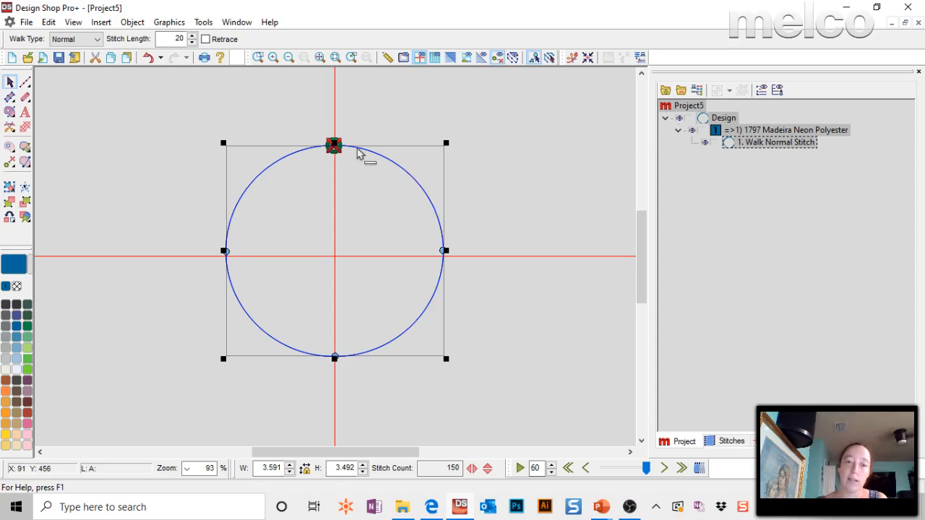
# Draw a short, three-point curved walk stitch along the circle's edge, starting at its top point and running clockwise.
pyautogui.click(9, 162)
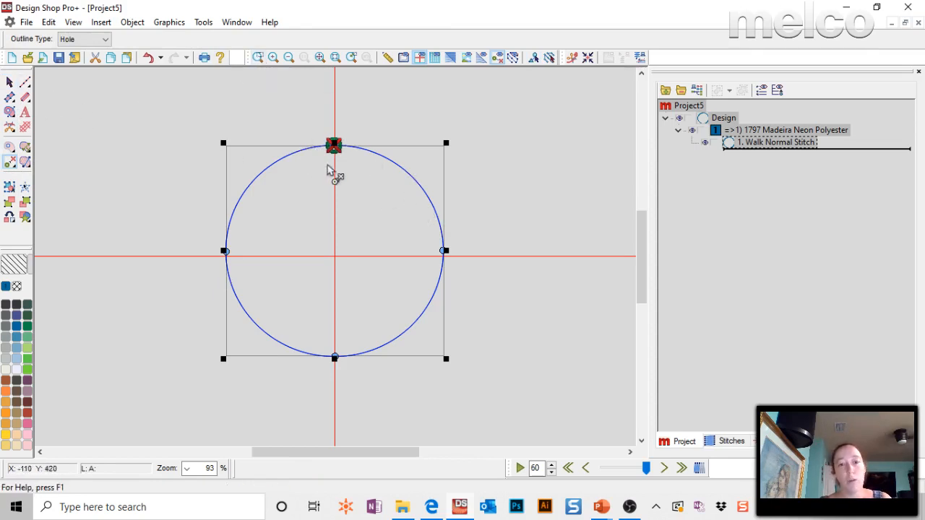
pyautogui.click(25, 81)
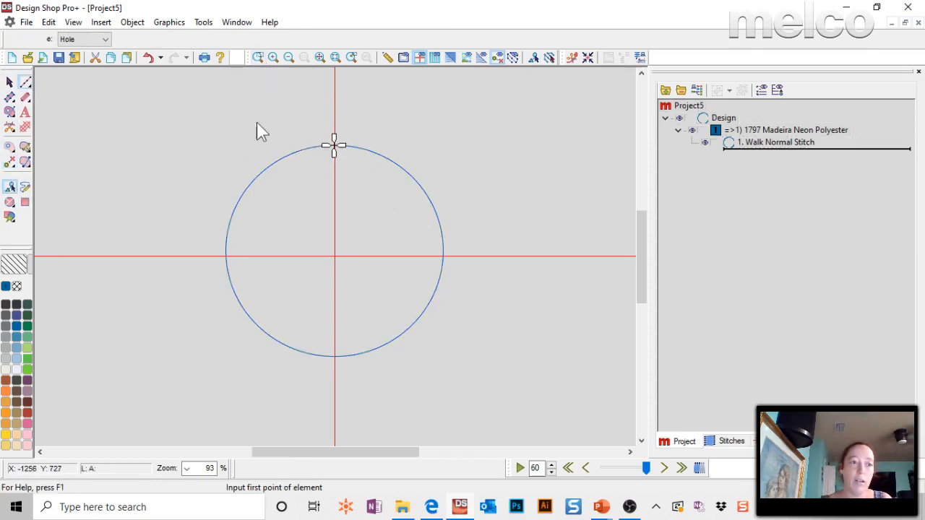
pyautogui.click(334, 145)
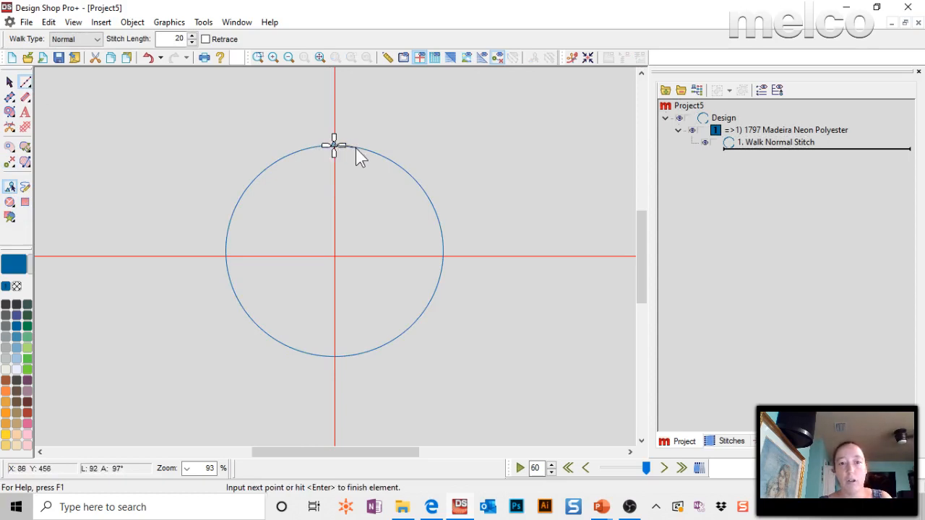
pyautogui.click(355, 148)
pyautogui.click(378, 155)
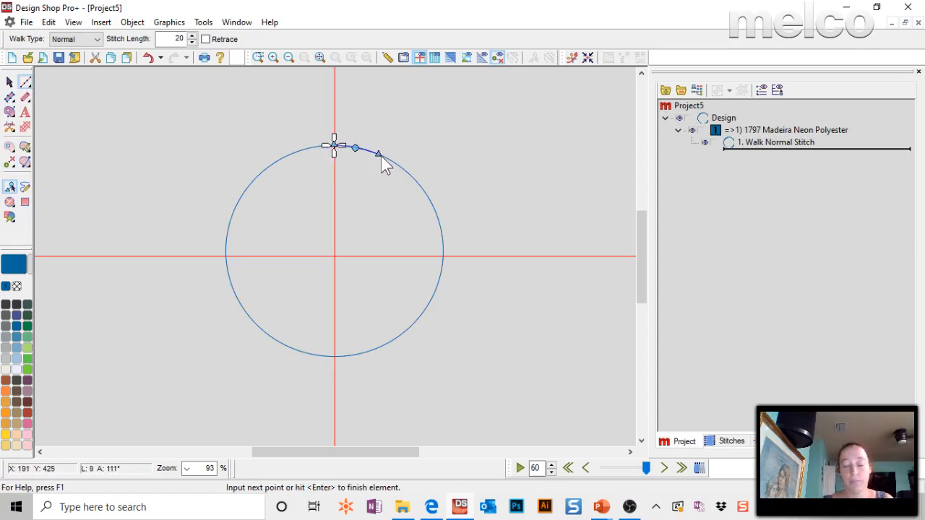
pyautogui.press('Return')
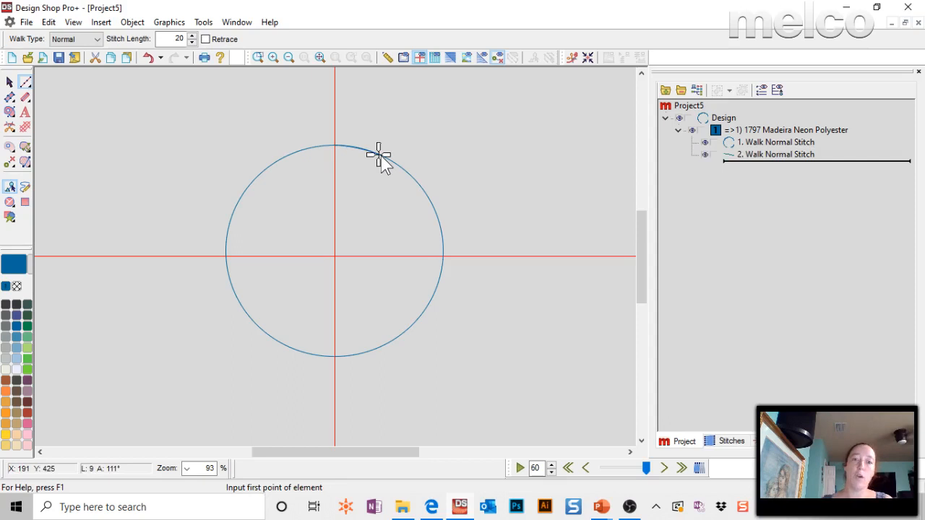
# Turn on Retrace for the circle's walk stitch and check it together with the short walk stitch in the same colour block.
pyautogui.click(764, 143)
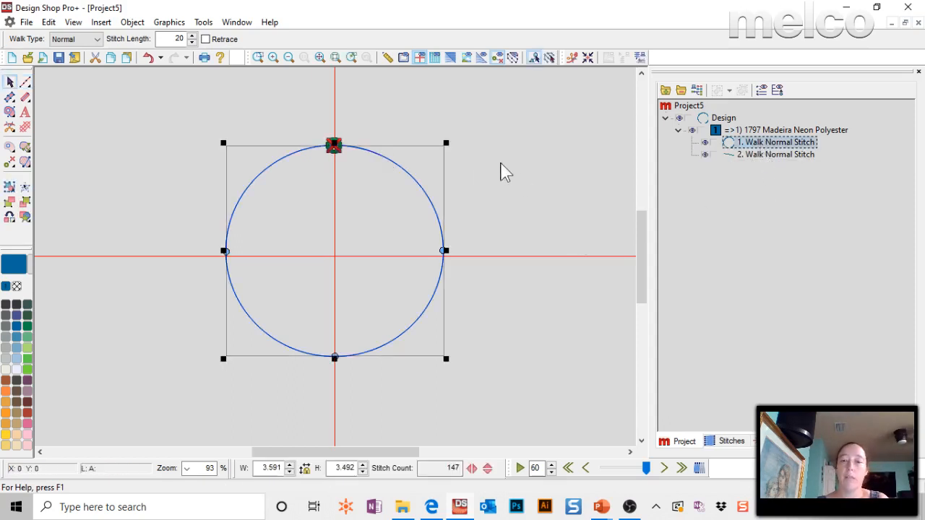
pyautogui.click(206, 39)
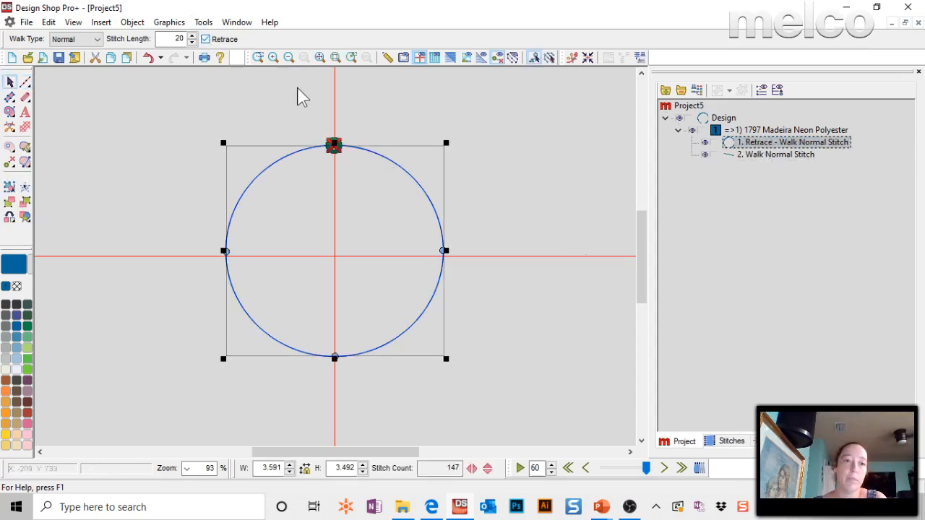
pyautogui.click(518, 467)
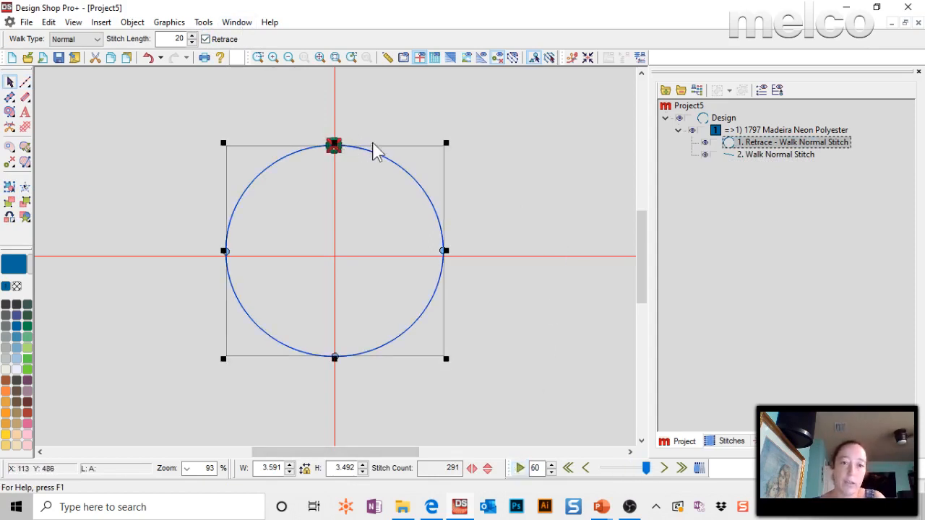
pyautogui.click(751, 155)
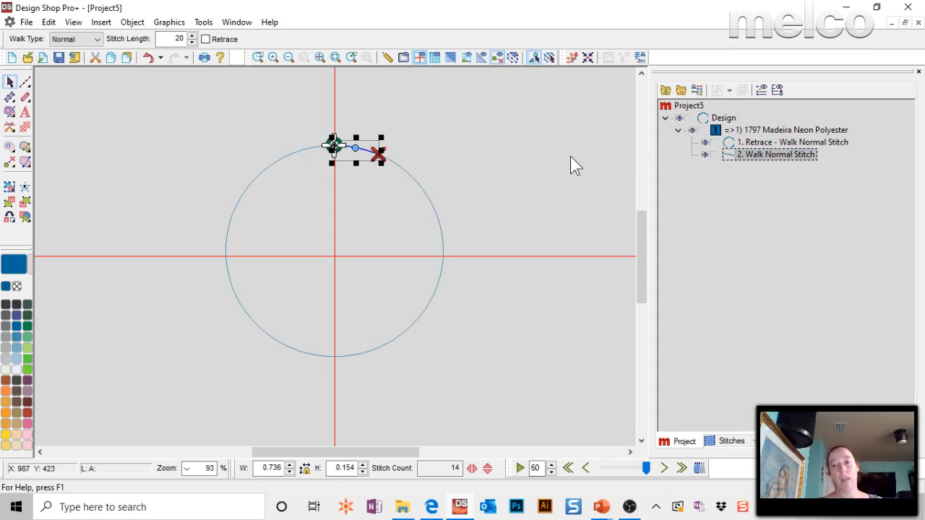
pyautogui.click(794, 130)
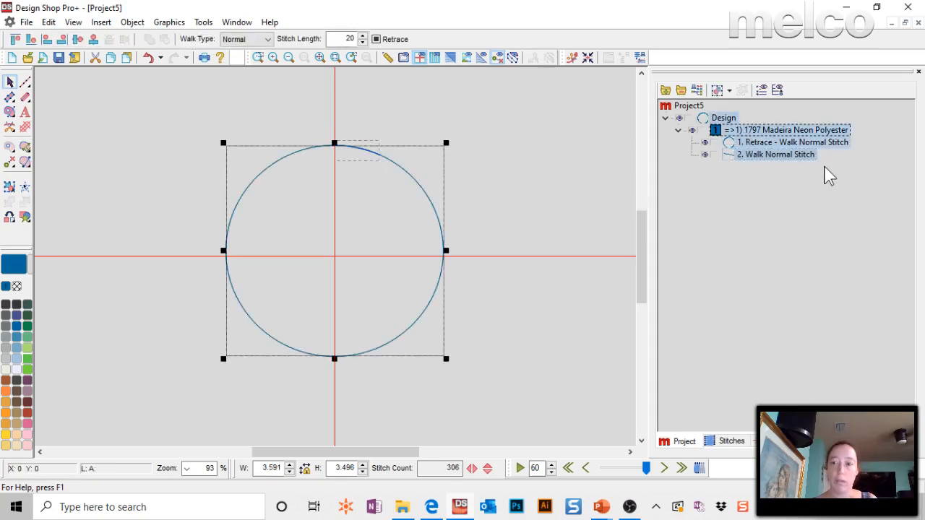
# Duplicate the retraced circle and assign the first of the two circles to thread 1930 Madeira Poly Neon.
pyautogui.click(772, 144)
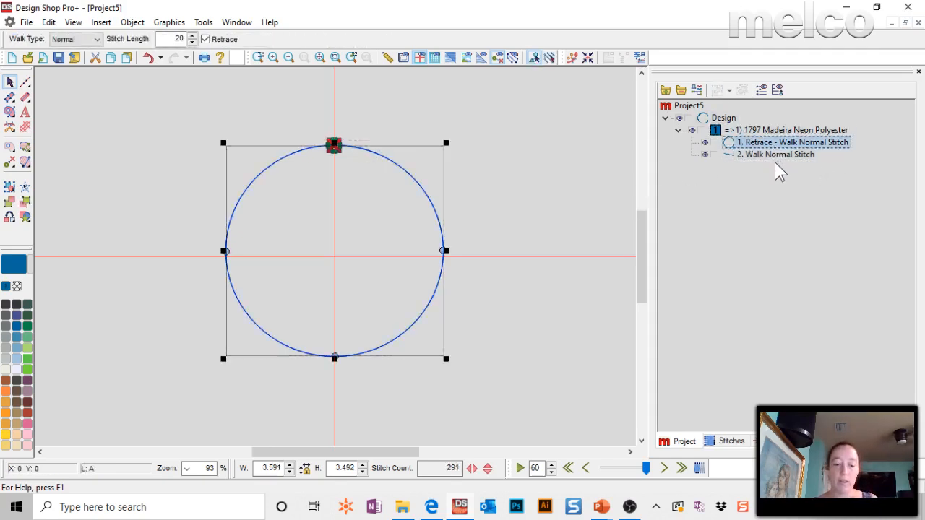
pyautogui.hotkey('ctrl', 'v')
pyautogui.click(728, 144)
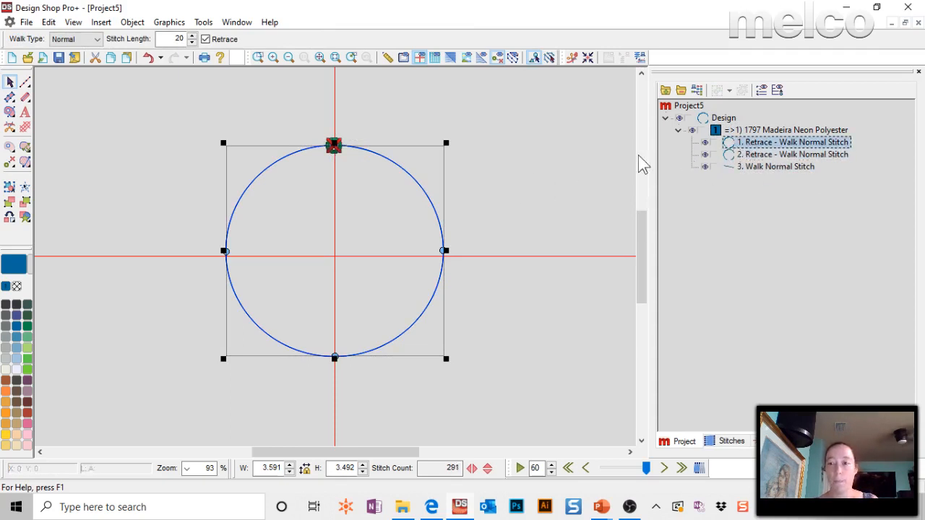
pyautogui.click(17, 315)
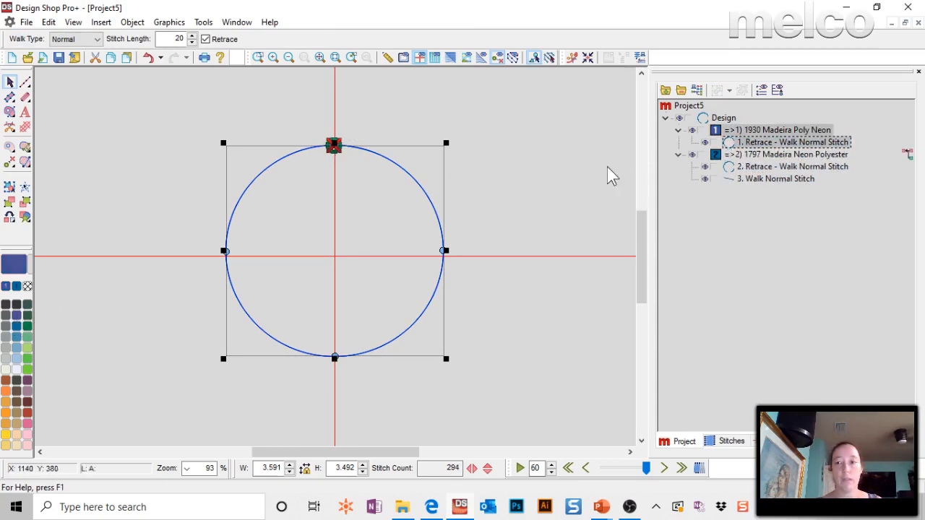
# Examine both colour blocks, the placement and tack-down circles they hold, and the second circle's height.
pyautogui.click(779, 130)
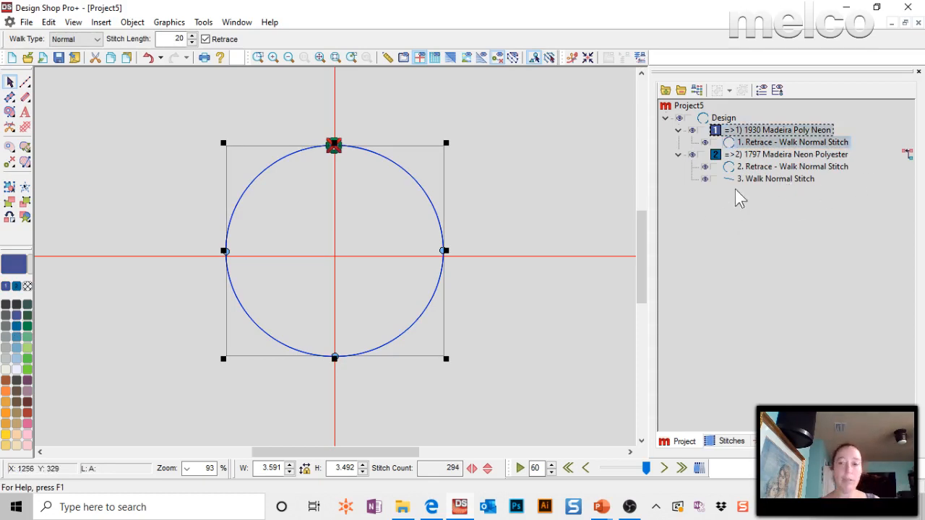
pyautogui.click(752, 156)
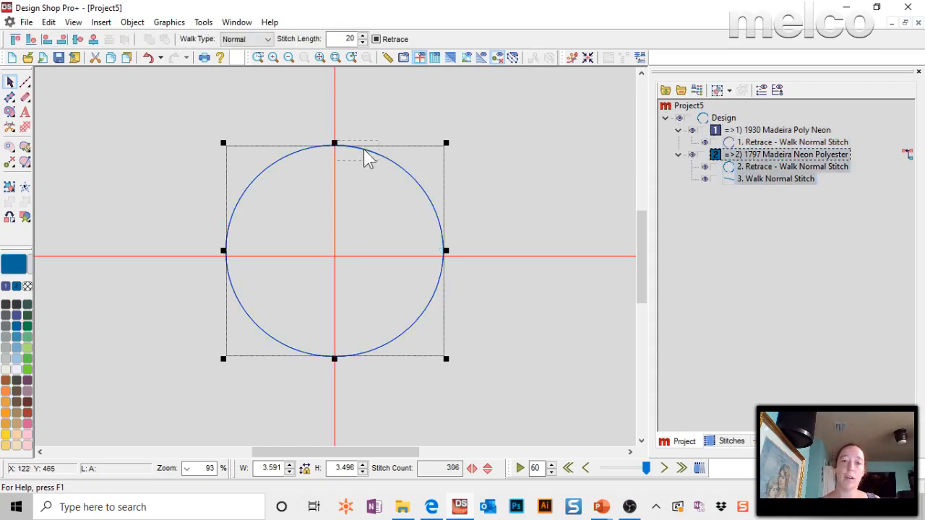
pyautogui.click(514, 211)
pyautogui.click(416, 189)
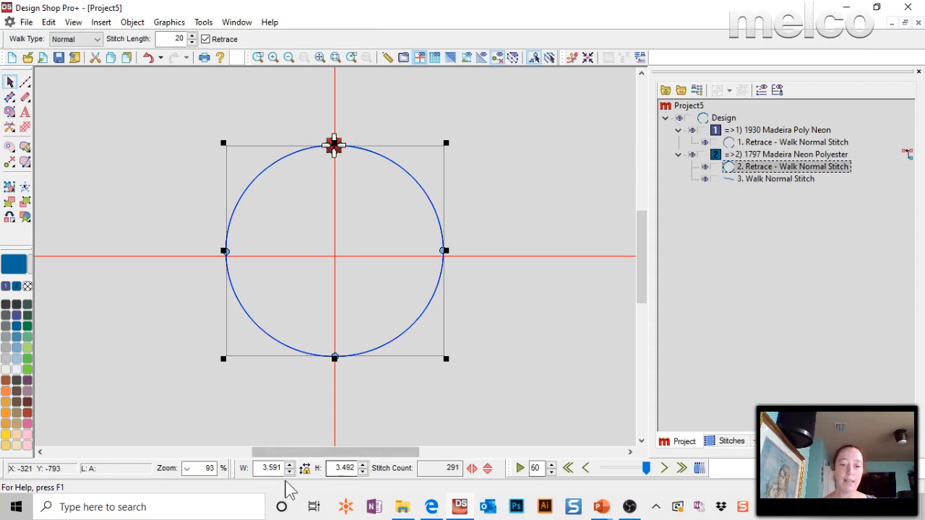
pyautogui.doubleClick(335, 469)
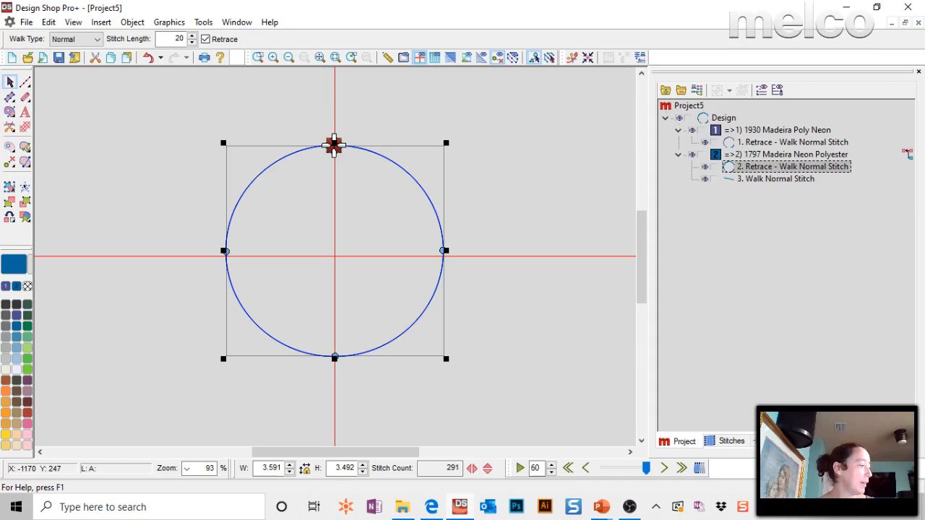
# Read the next question on the slide, return to the embroidery program and open the recent design 1day.exp.
pyautogui.hotkey('alt', 'Tab')
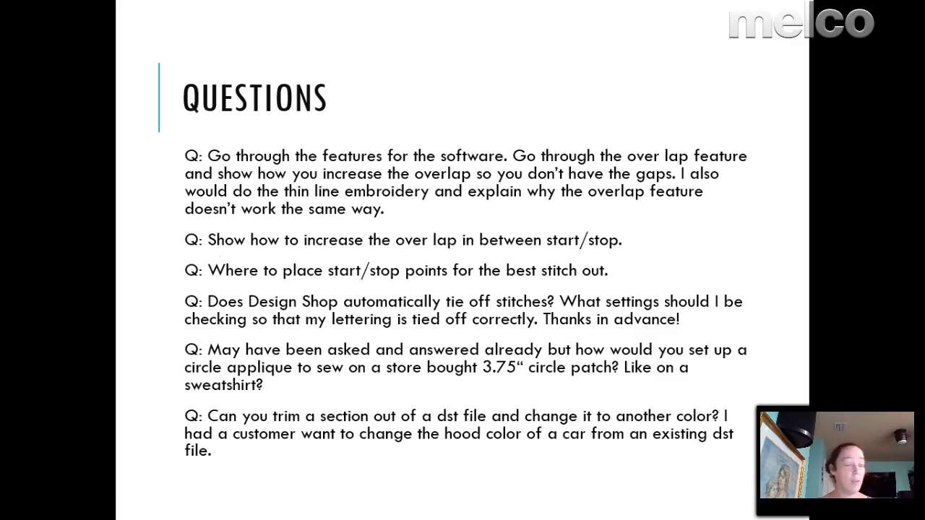
pyautogui.hotkey('alt', 'Tab')
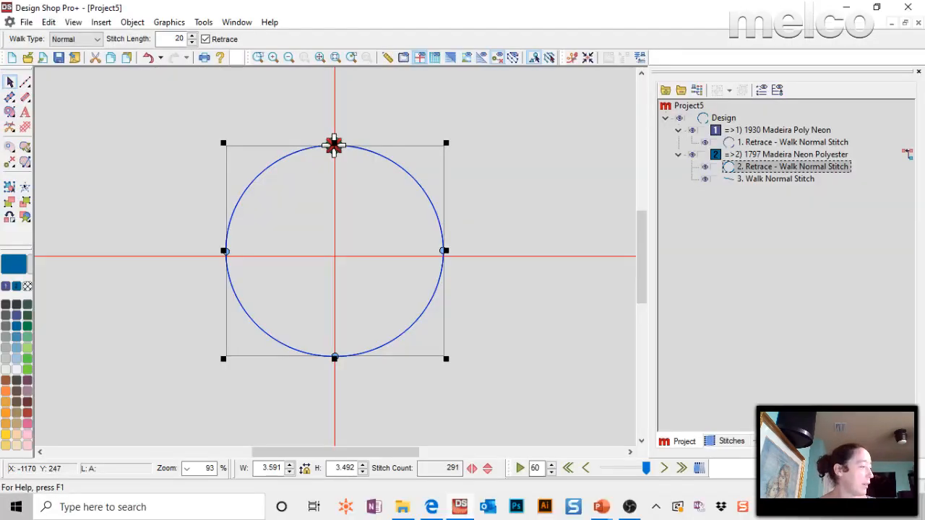
pyautogui.click(26, 22)
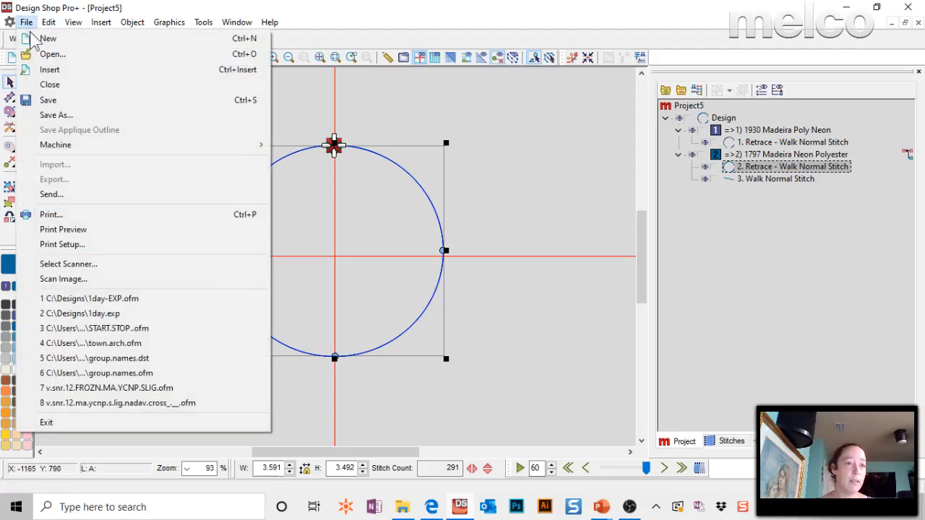
pyautogui.click(129, 313)
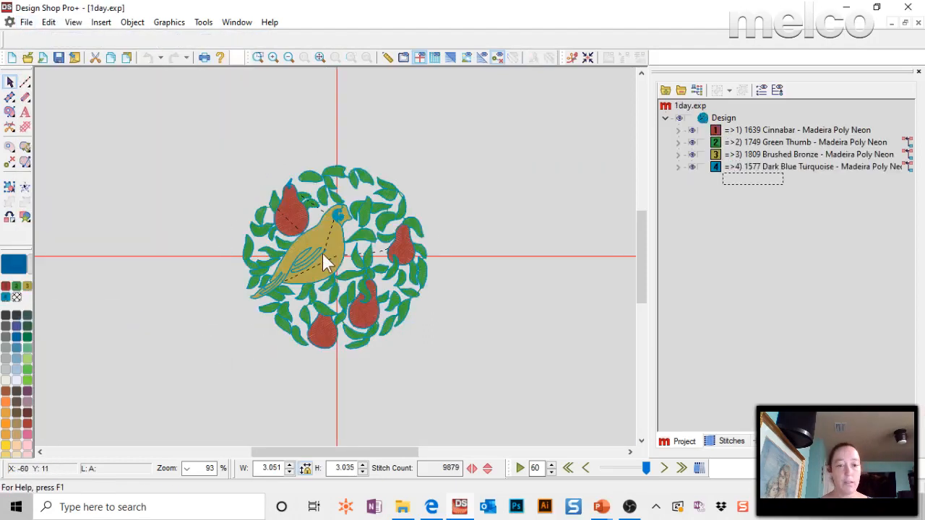
# Hide every colour block except 1639 Cinnabar and select its expanded pear stitching.
pyautogui.click(322, 253)
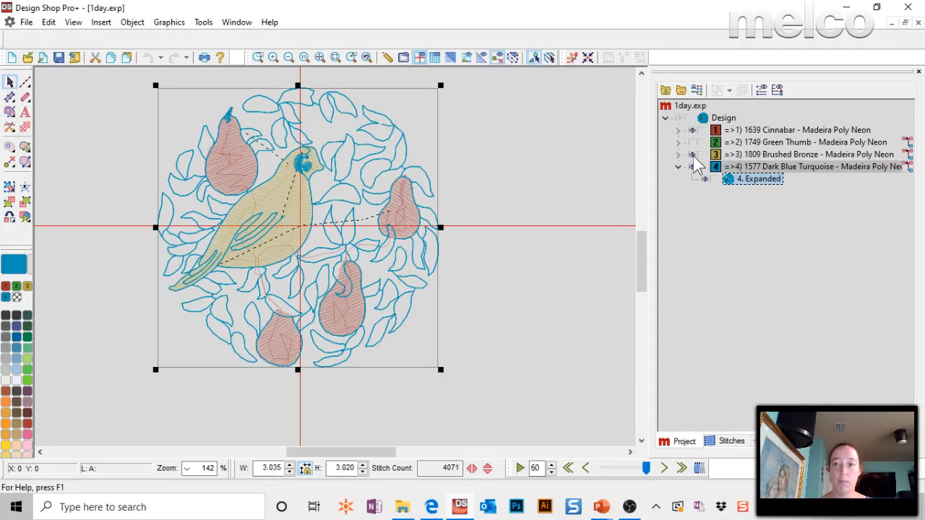
pyautogui.click(693, 169)
pyautogui.click(679, 131)
pyautogui.click(745, 143)
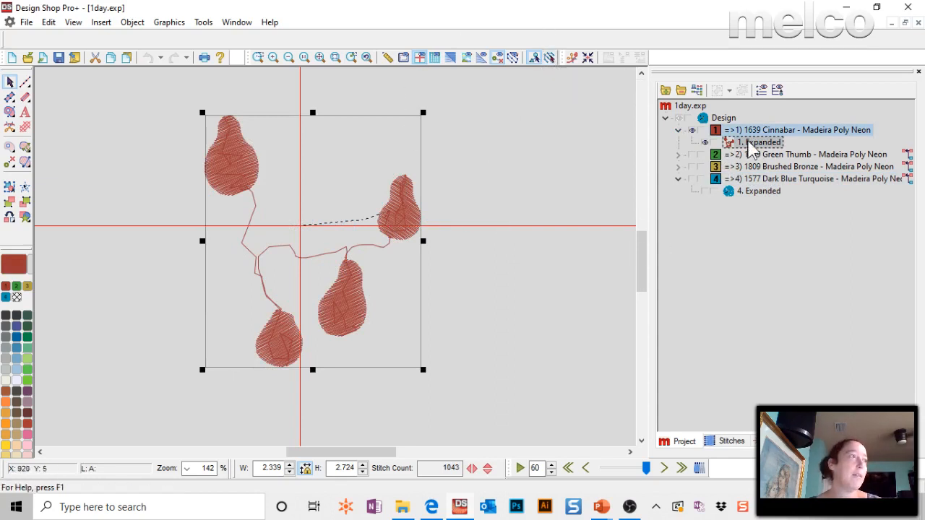
# Split the Cinnabar stitching in Expanded Editing Mode by inserting a trim on the connecting line beside the rightmost pear.
pyautogui.click(549, 61)
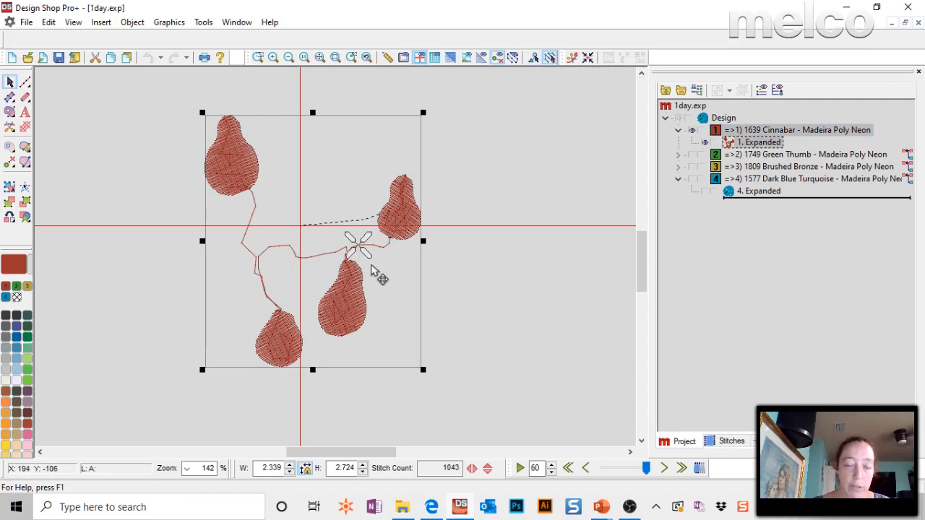
pyautogui.click(11, 128)
pyautogui.click(757, 142)
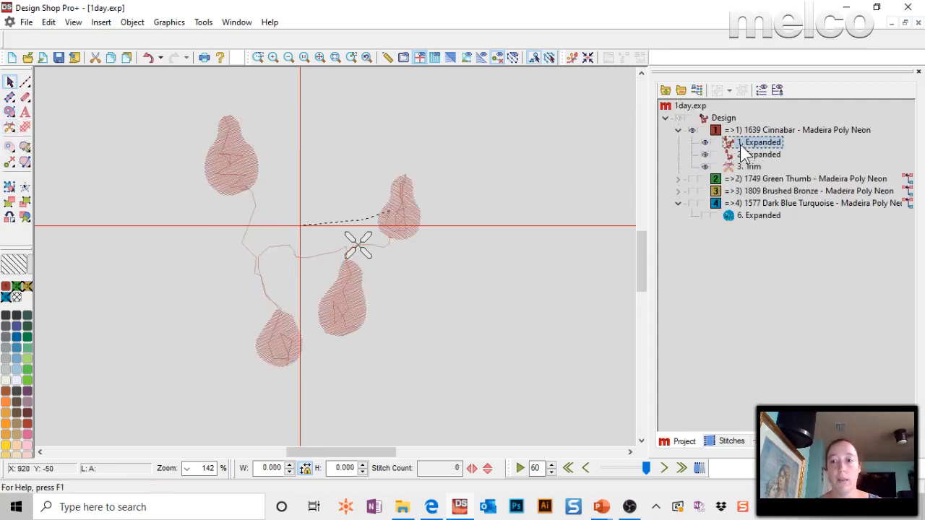
pyautogui.click(746, 156)
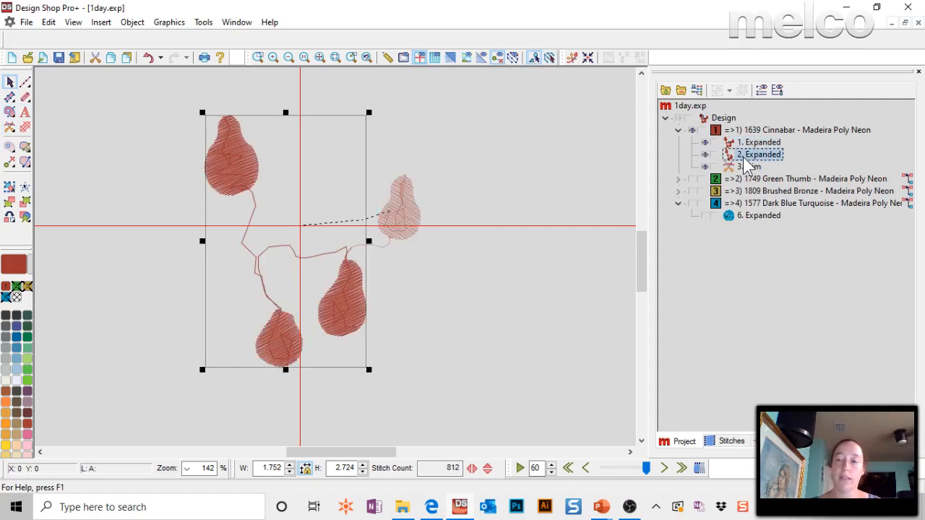
# Assign the separated rightmost pear to the orange thread 1978 Madeira Poly Neon and deselect it.
pyautogui.click(757, 143)
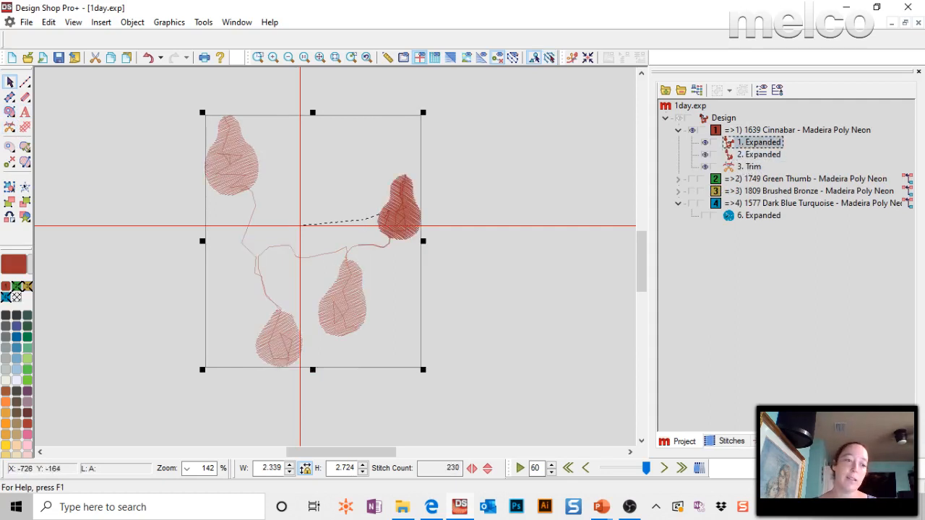
pyautogui.click(26, 424)
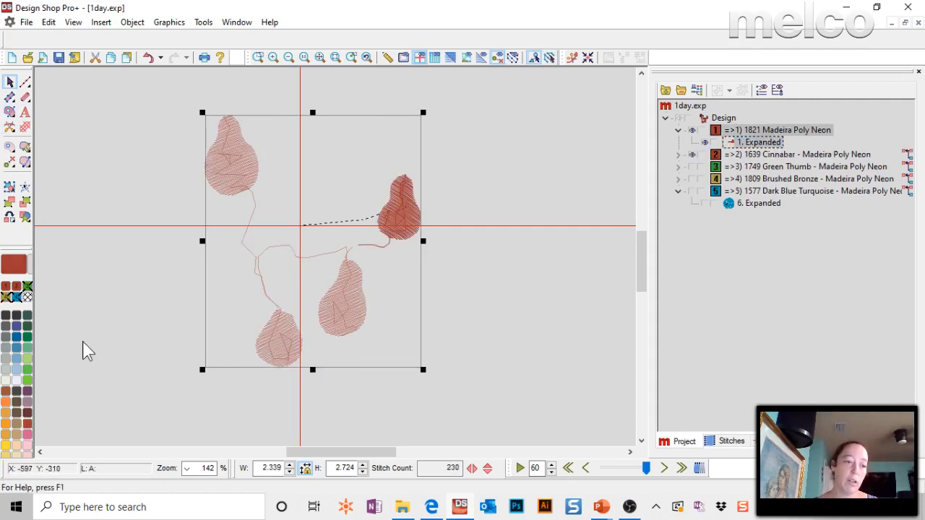
pyautogui.click(16, 413)
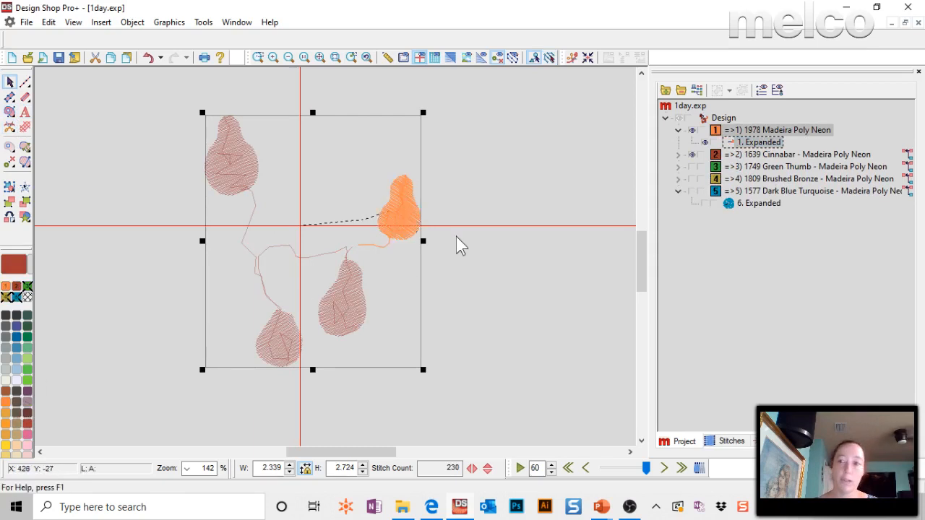
pyautogui.click(491, 159)
# Show the whole design again and compare the orange pear with the remaining Cinnabar pears.
pyautogui.click(679, 117)
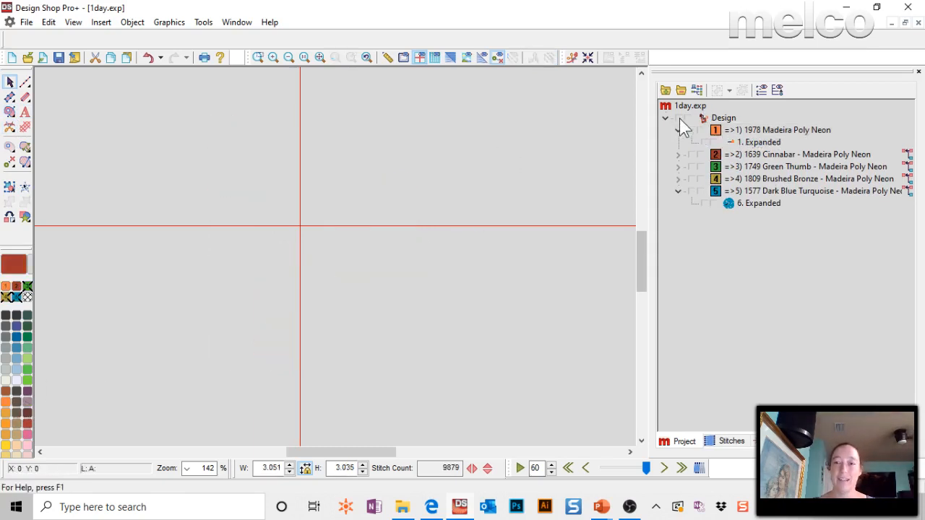
pyautogui.click(679, 119)
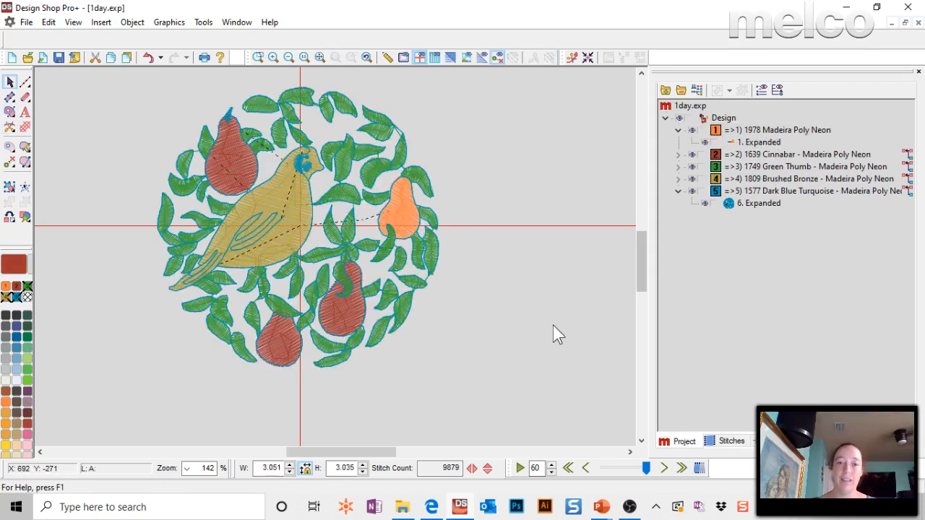
pyautogui.click(759, 154)
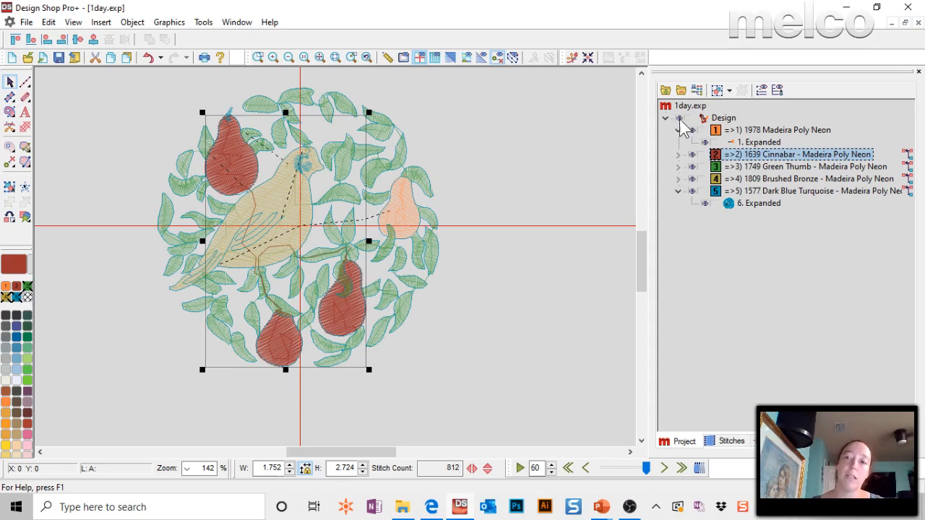
# Isolate the 1639 Cinnabar block in the view and select its expanded stitching of three pears.
pyautogui.click(679, 118)
pyautogui.click(692, 156)
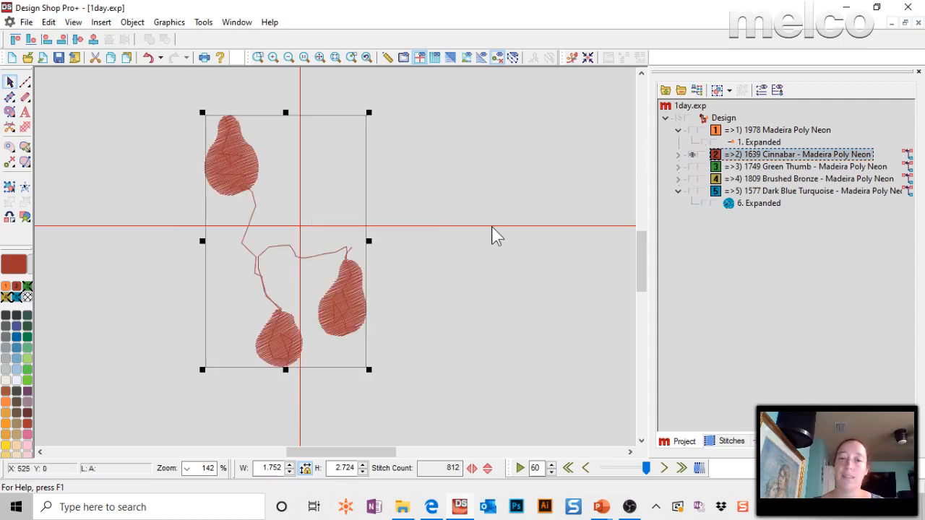
pyautogui.click(497, 311)
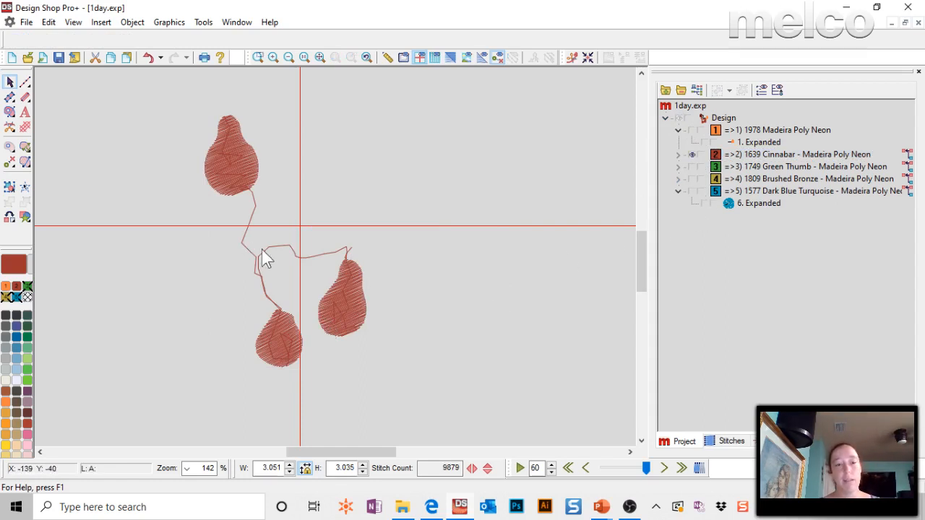
pyautogui.click(364, 322)
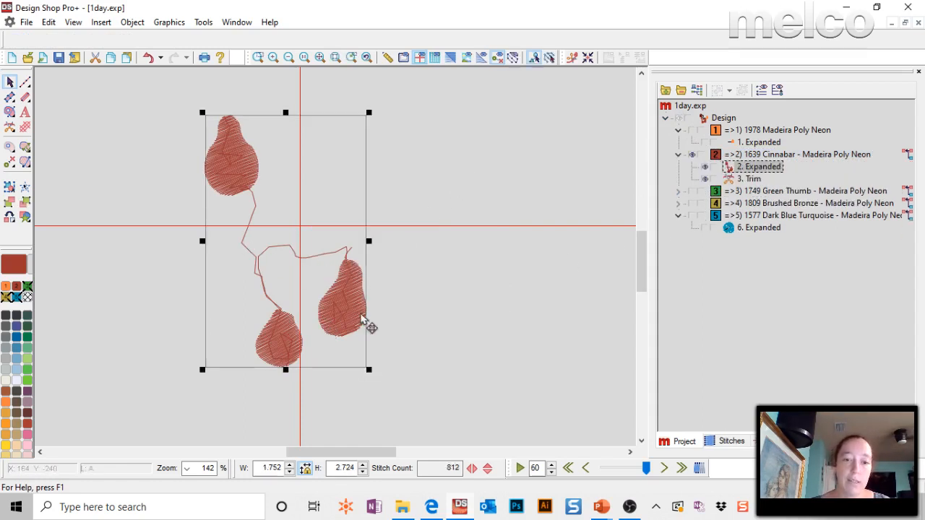
# Insert a trim on the line leading to the lower-right pear and assign the other two pears to yellow thread 1925 Madeira Poly Neon.
pyautogui.click(548, 61)
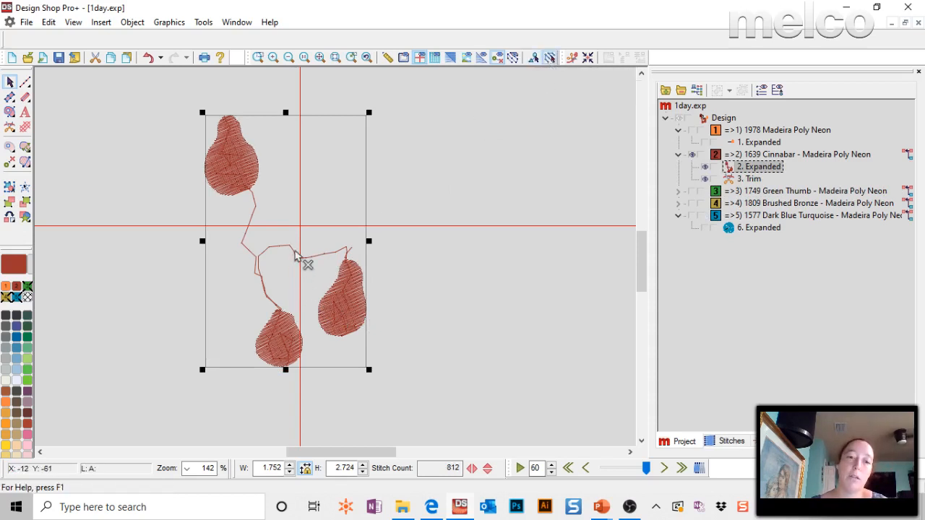
pyautogui.click(323, 253)
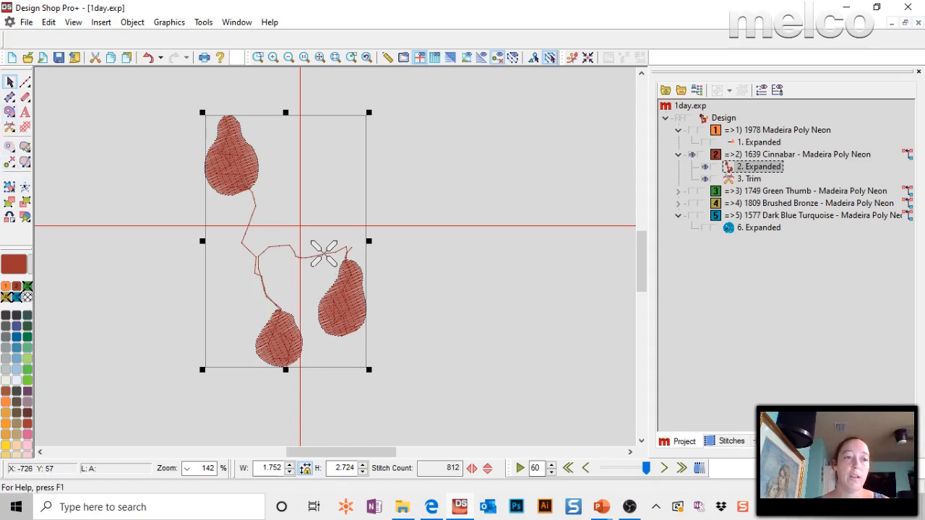
pyautogui.click(9, 130)
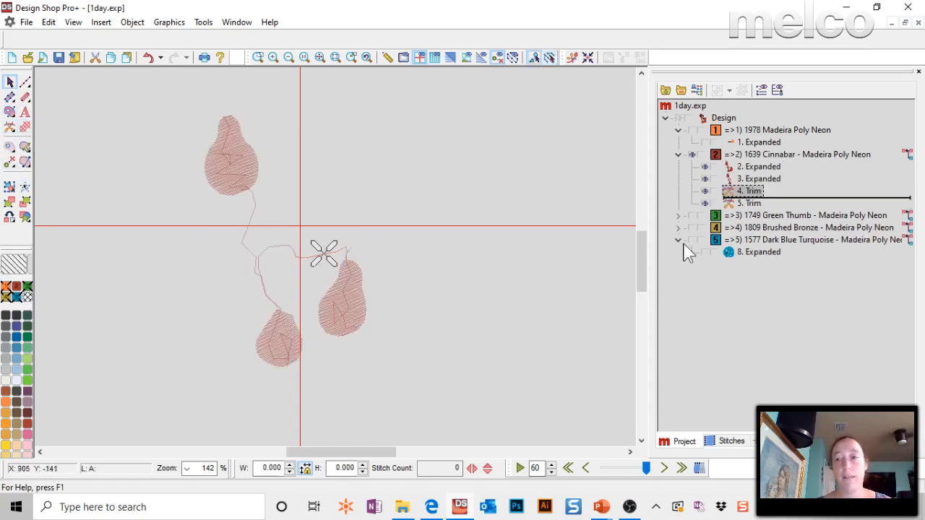
pyautogui.click(755, 179)
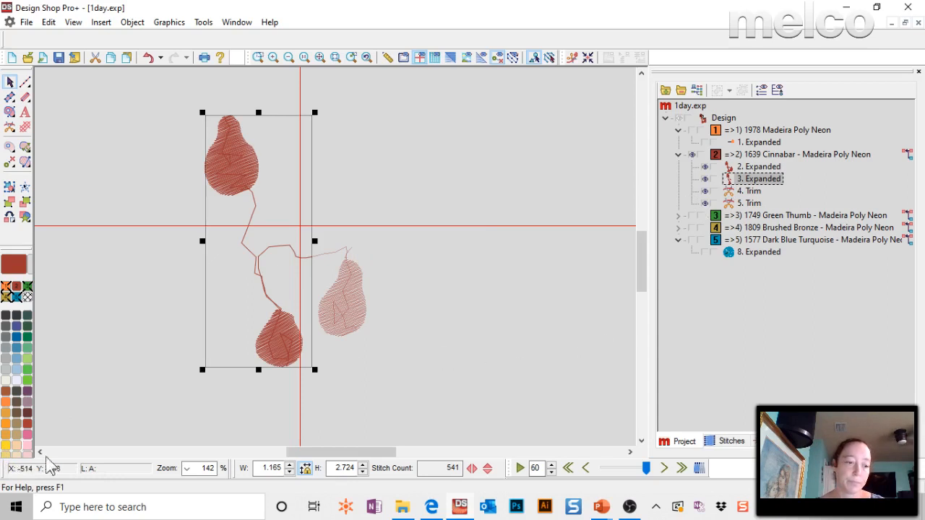
pyautogui.click(7, 446)
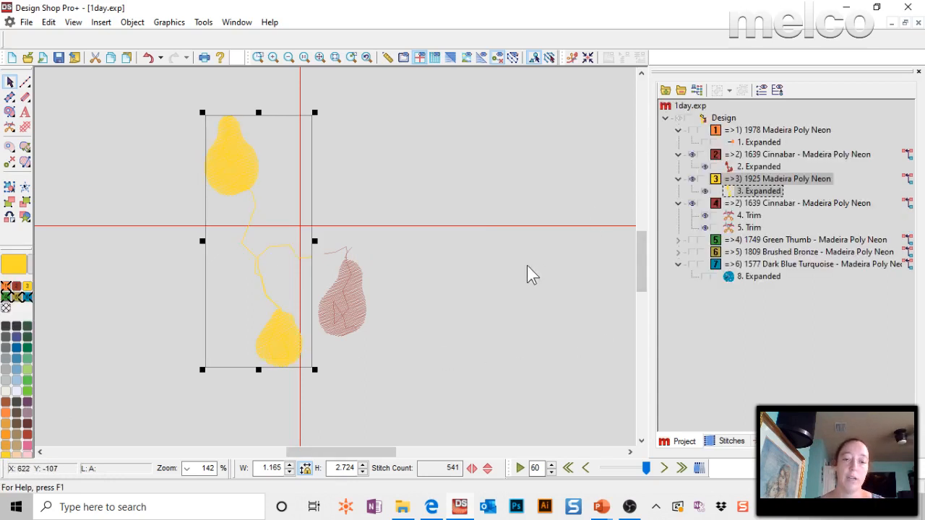
# Insert a trim on the stitch line joining the two yellow pears so the upper pear becomes a separate object.
pyautogui.click(401, 314)
pyautogui.click(265, 263)
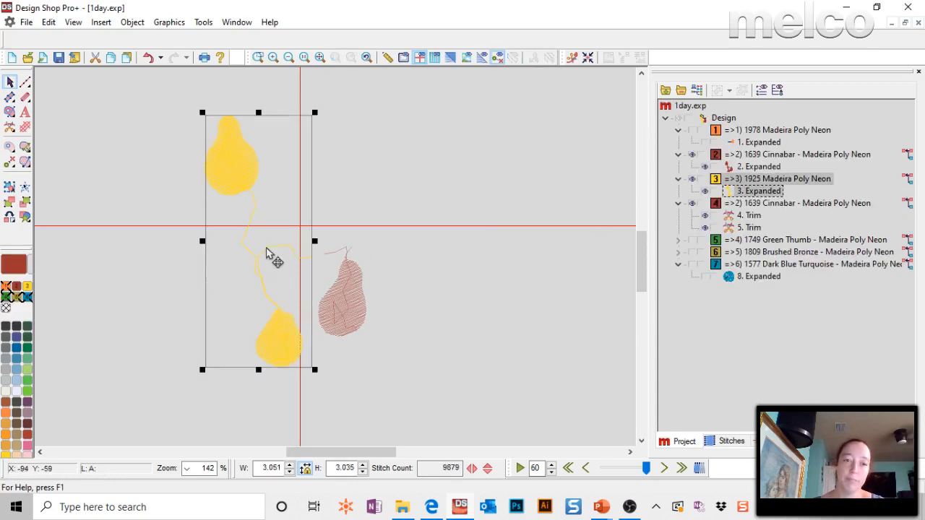
pyautogui.click(549, 58)
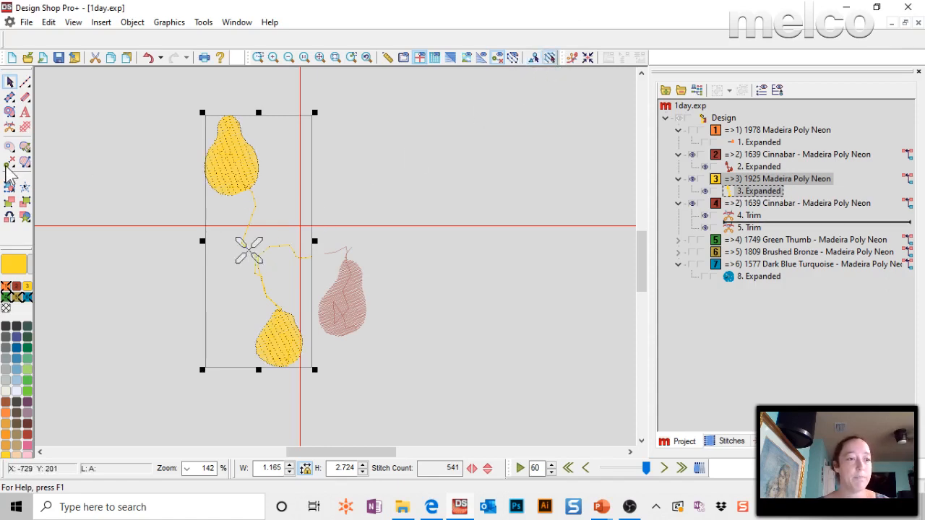
pyautogui.click(9, 128)
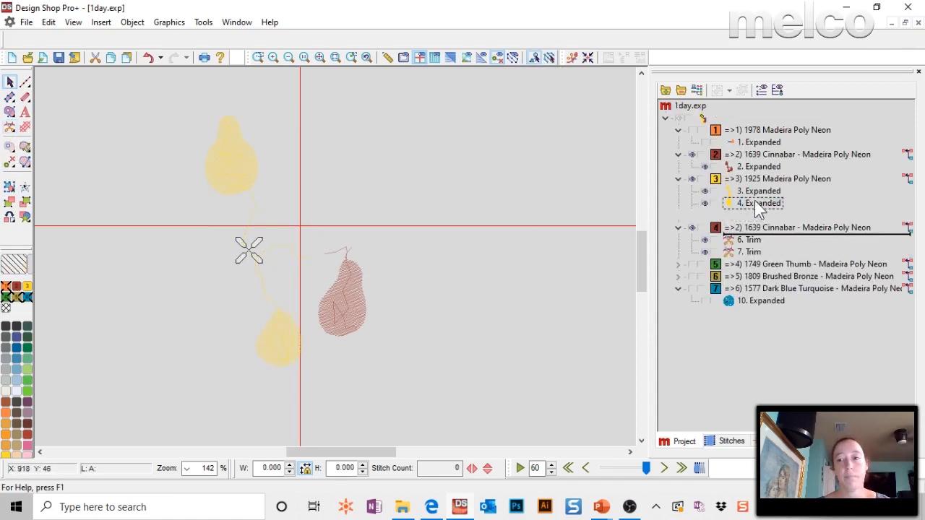
# Assign the separated upper-left pear to the blue thread 1871 Madeira Poly Neon, deselect it and show the whole design again.
pyautogui.click(754, 203)
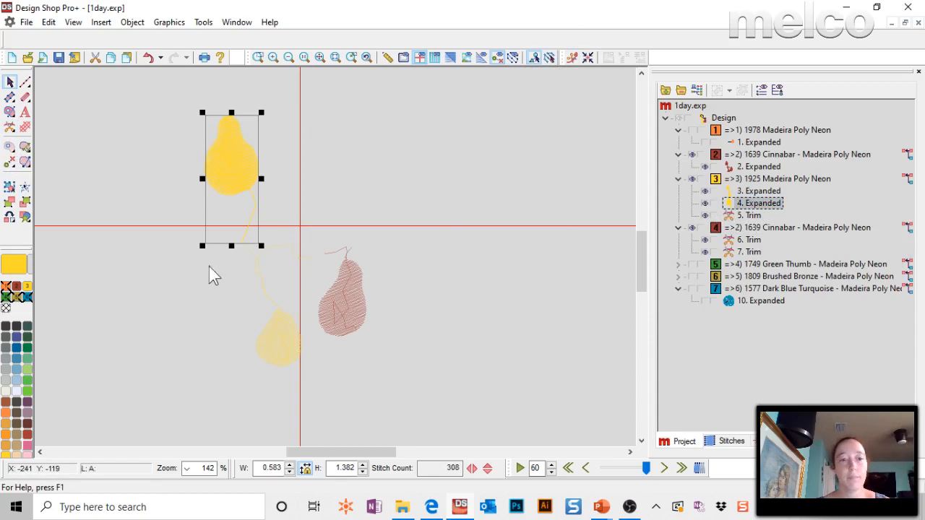
pyautogui.click(20, 377)
pyautogui.click(334, 175)
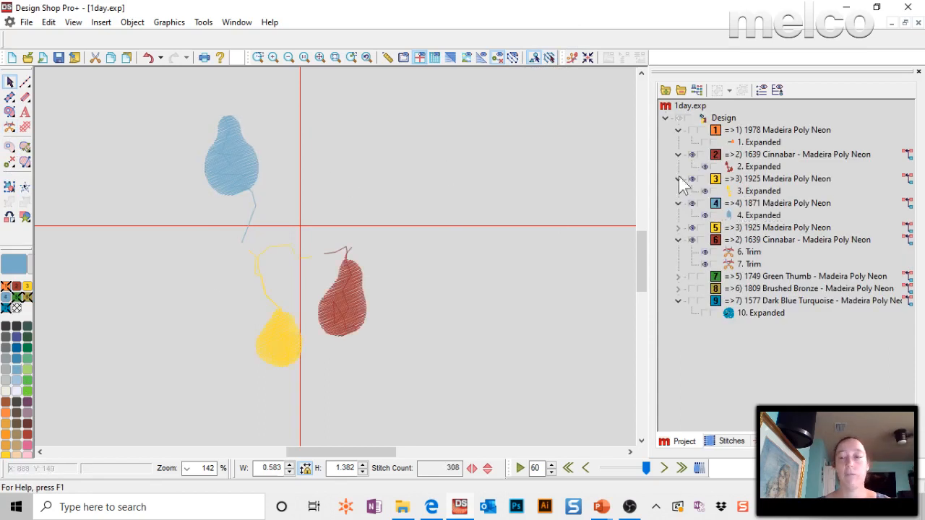
pyautogui.click(679, 119)
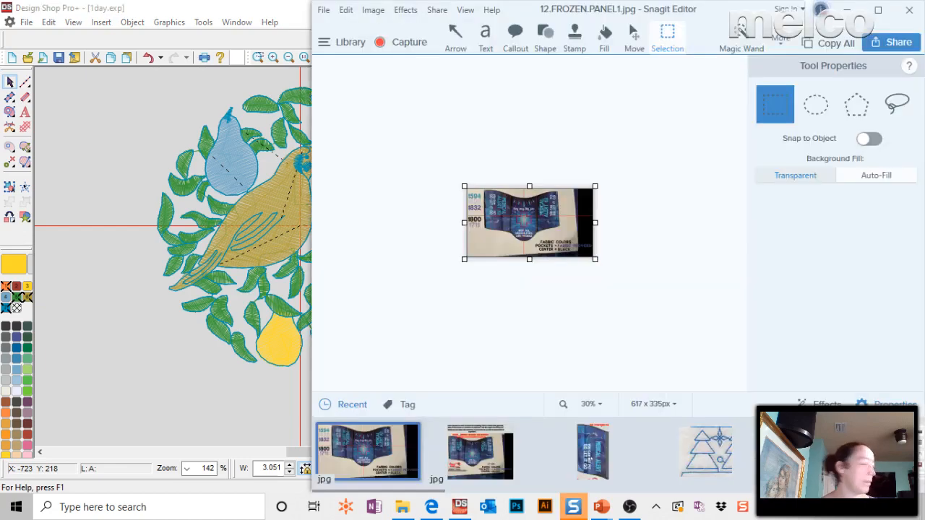
# Close Snagit Editor, check the next questions slide in the PowerPoint slideshow and return to Design Shop.
pyautogui.click(905, 11)
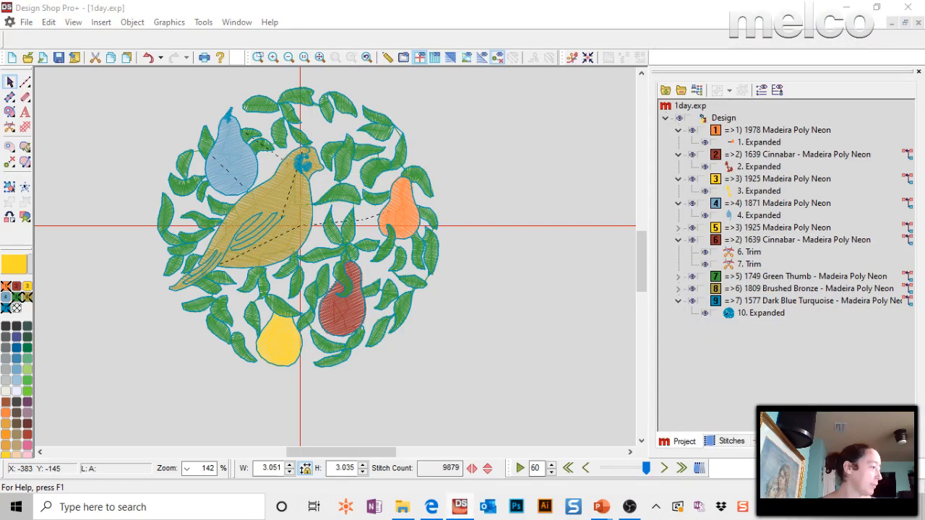
pyautogui.hotkey('alt', 'Tab')
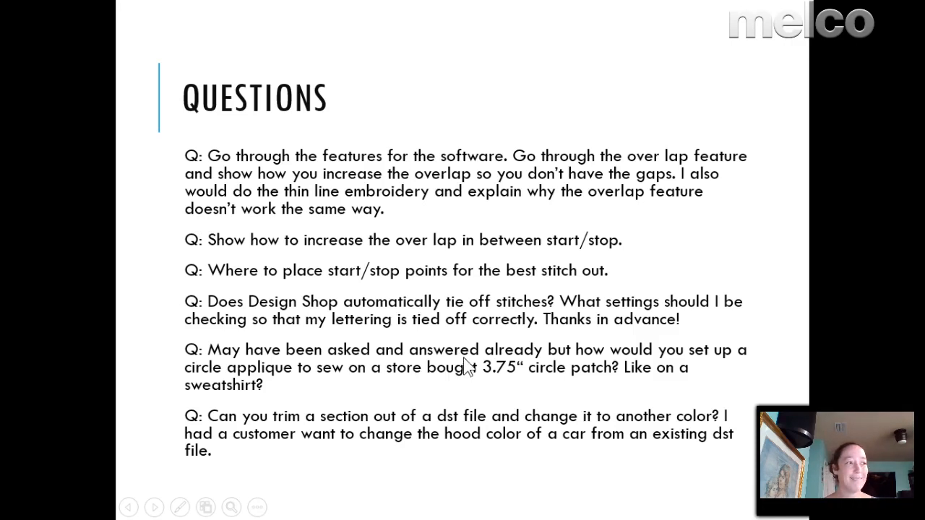
pyautogui.click(467, 347)
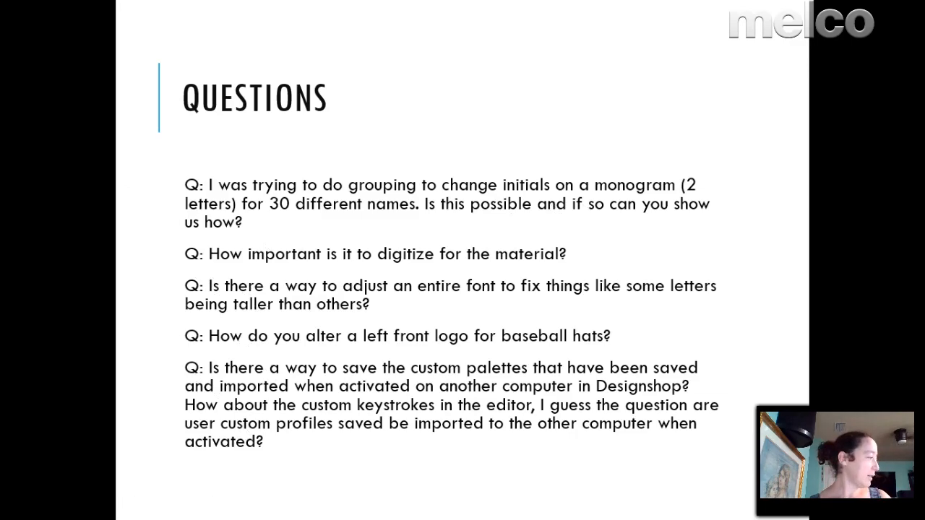
pyautogui.hotkey('alt', 'Tab')
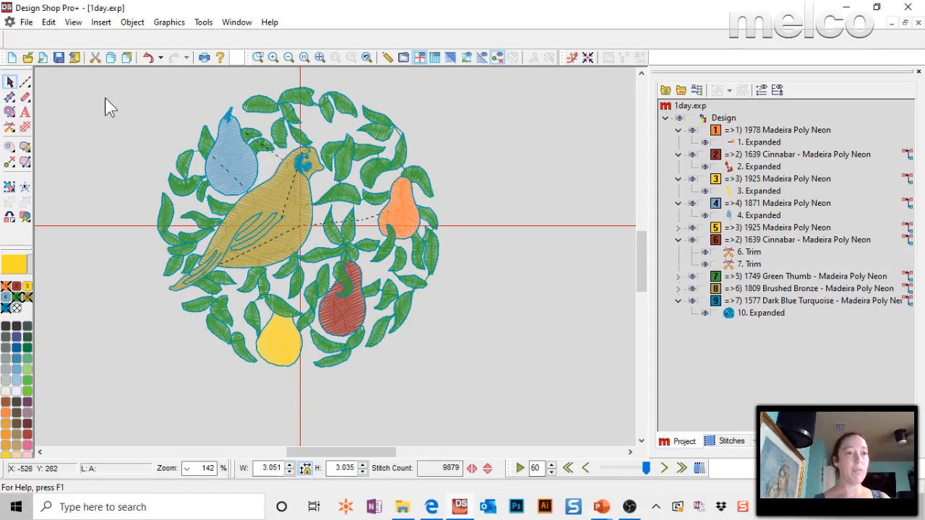
# Start opening a design file and browse to the DesignShop Talk folder inside the melco folder.
pyautogui.click(26, 22)
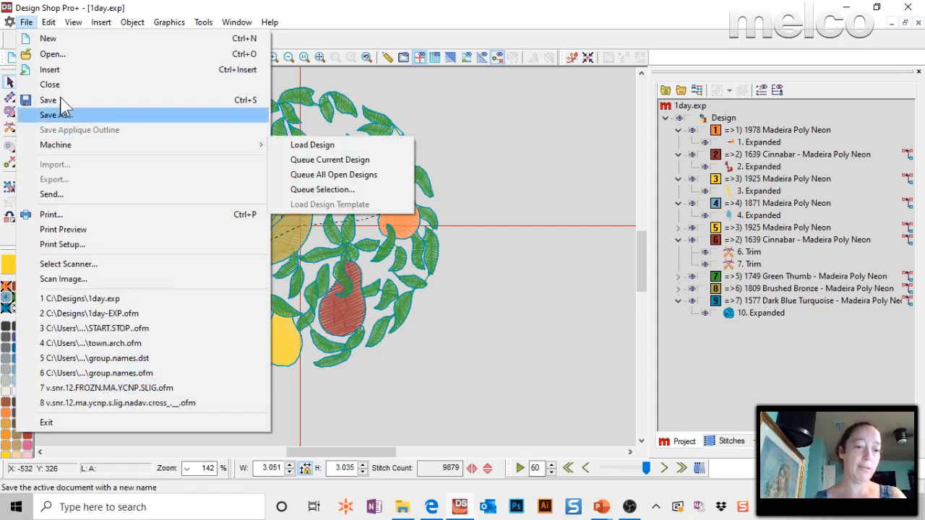
pyautogui.click(53, 57)
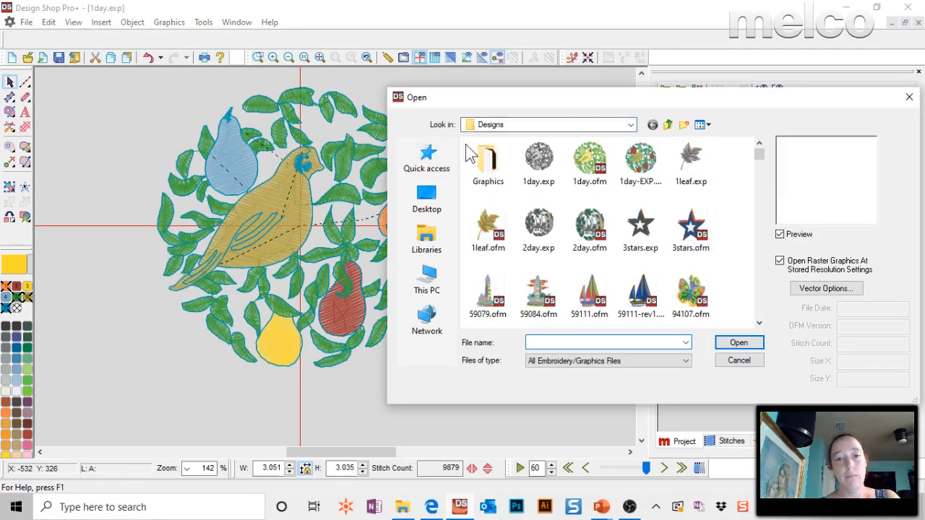
pyautogui.click(481, 124)
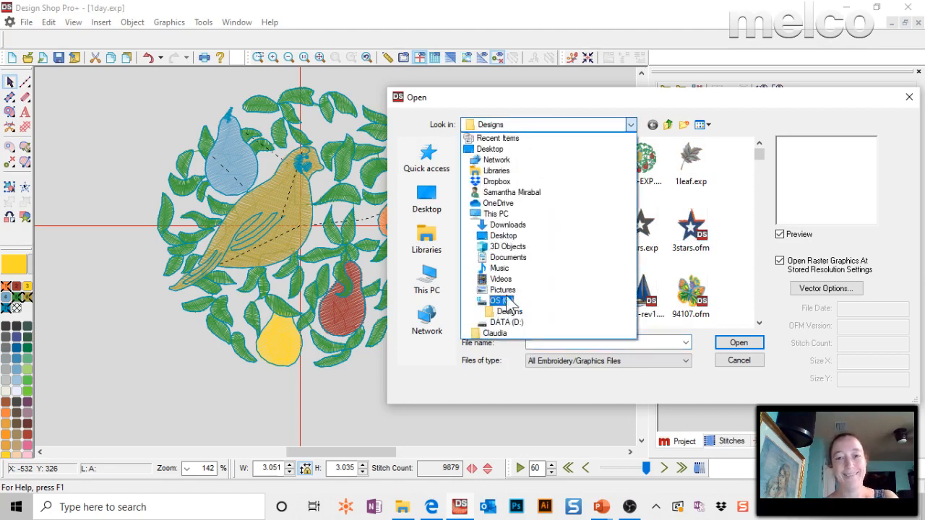
pyautogui.click(511, 312)
pyautogui.click(437, 162)
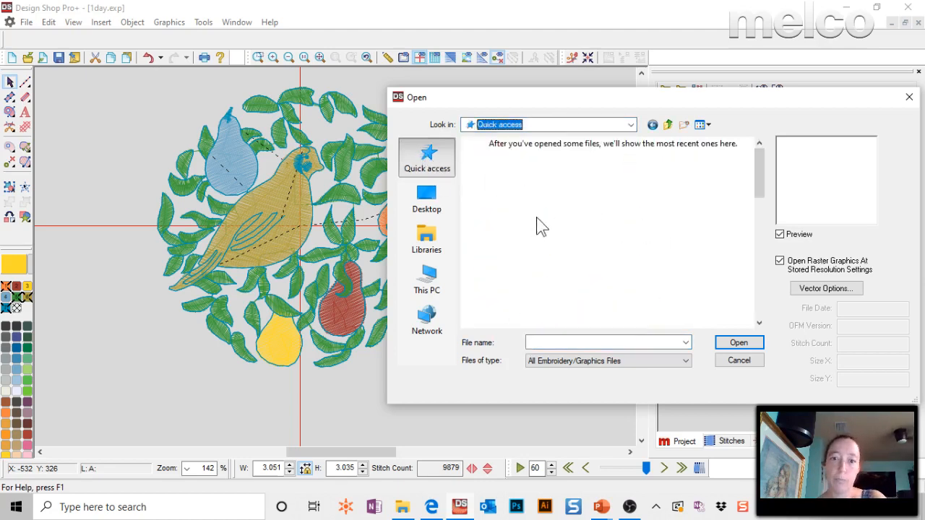
pyautogui.scroll(-3, 553, 273)
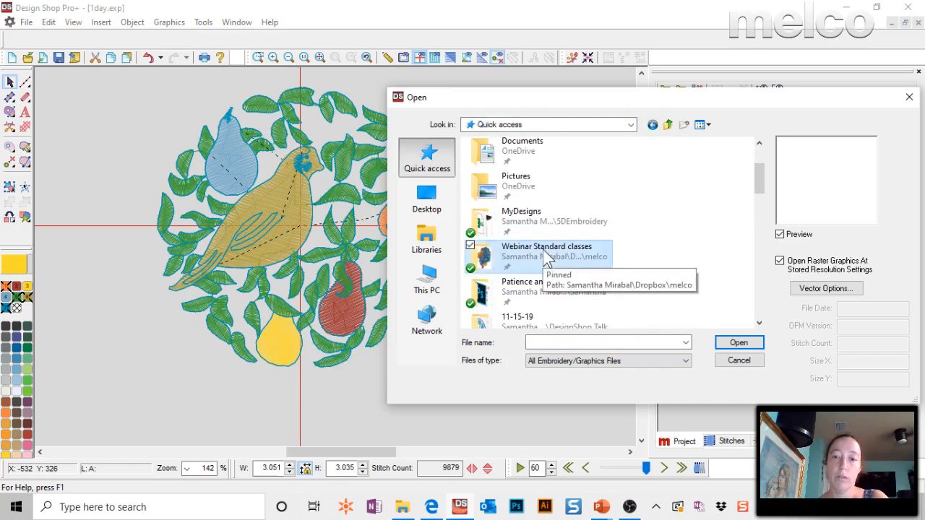
pyautogui.doubleClick(542, 249)
pyautogui.press('BackSpace')
pyautogui.doubleClick(521, 266)
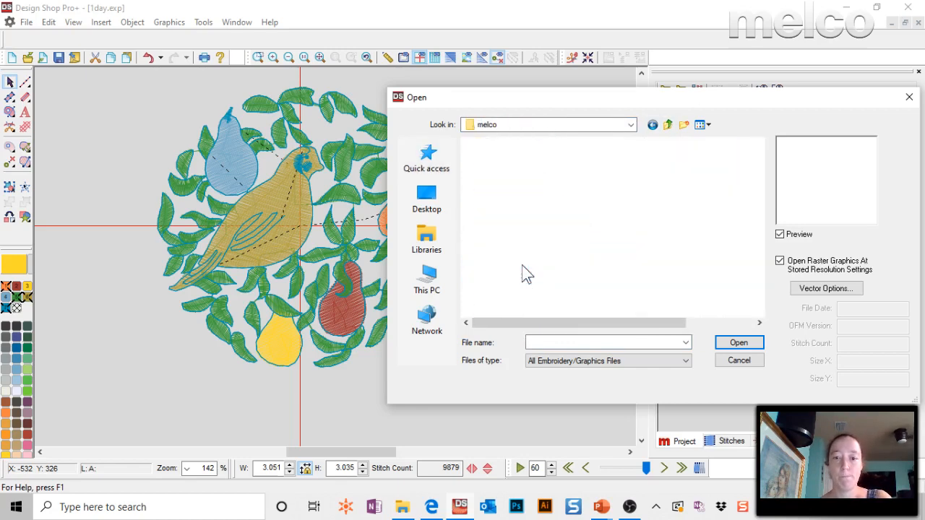
pyautogui.doubleClick(526, 160)
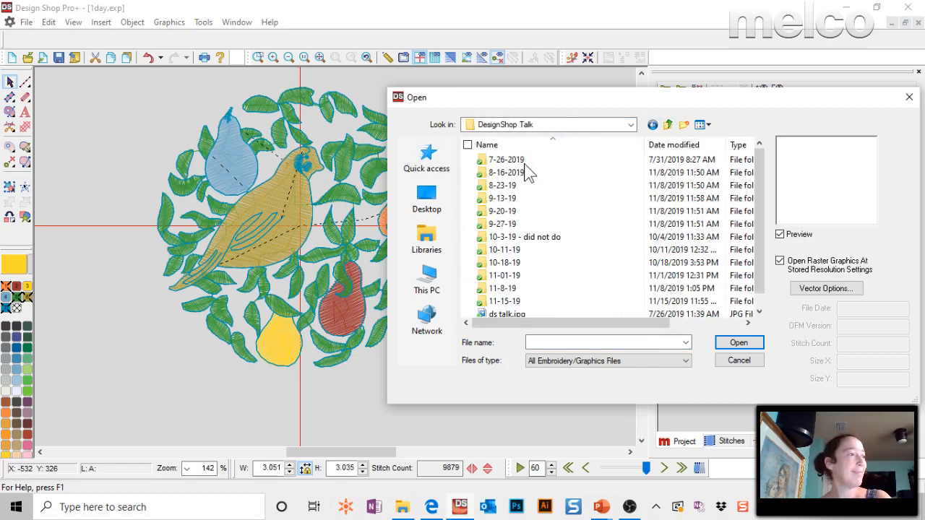
# Open group.names.ofm from the 11-15-19 folder and move its circle monogram to the left of the origin.
pyautogui.doubleClick(509, 301)
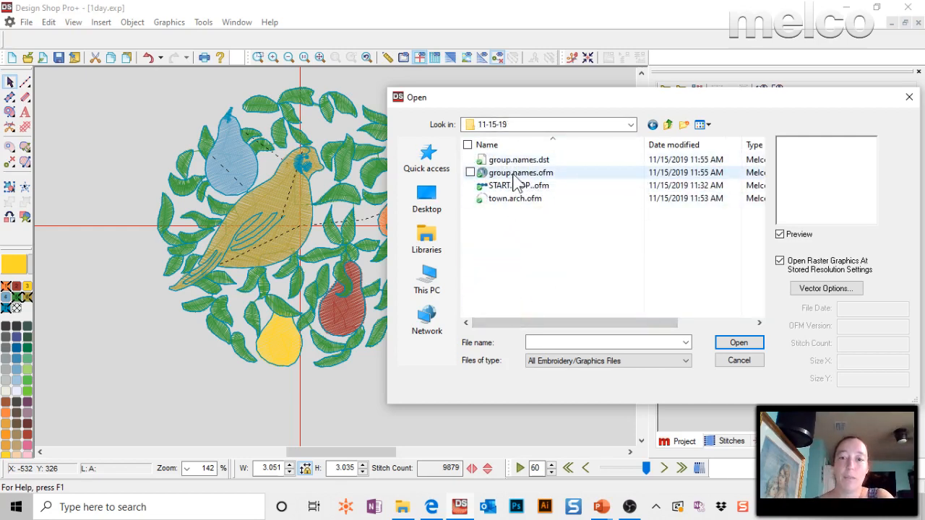
pyautogui.doubleClick(515, 177)
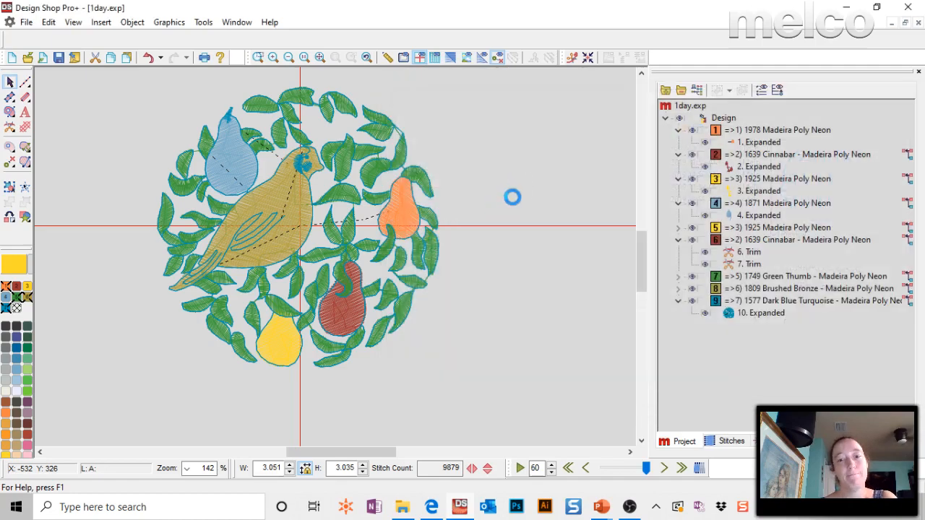
pyautogui.click(319, 58)
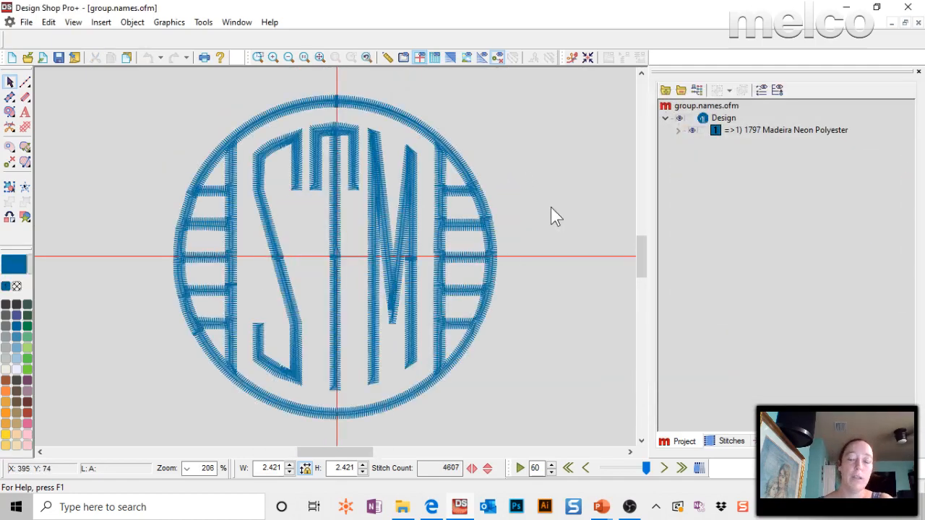
pyautogui.click(430, 220)
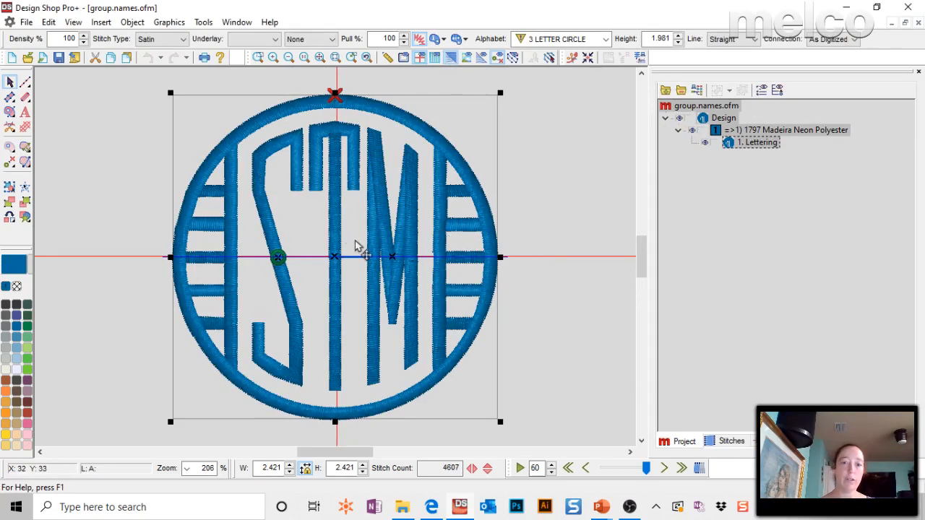
pyautogui.moveTo(340, 243); pyautogui.dragTo(193, 232)
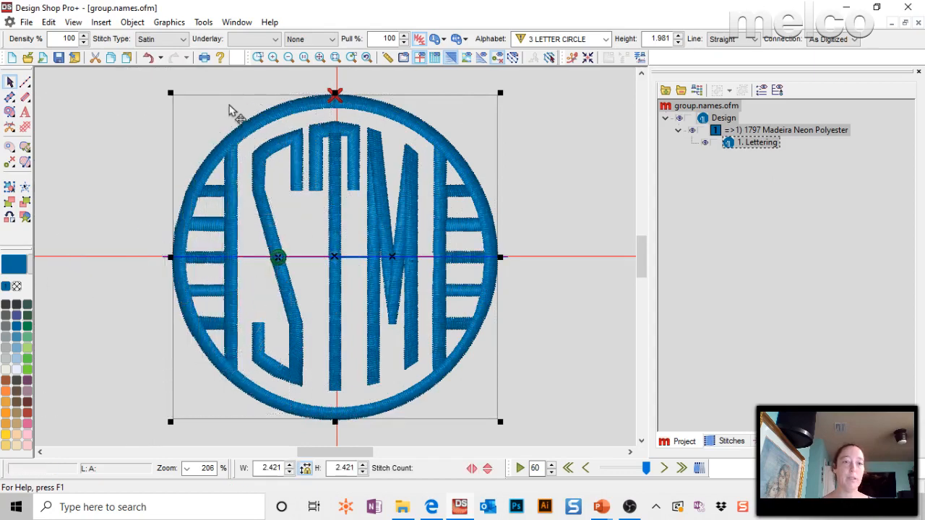
# Add straight lettering reading STM in the Block 2 alphabet to the right of the circle monogram.
pyautogui.click(24, 112)
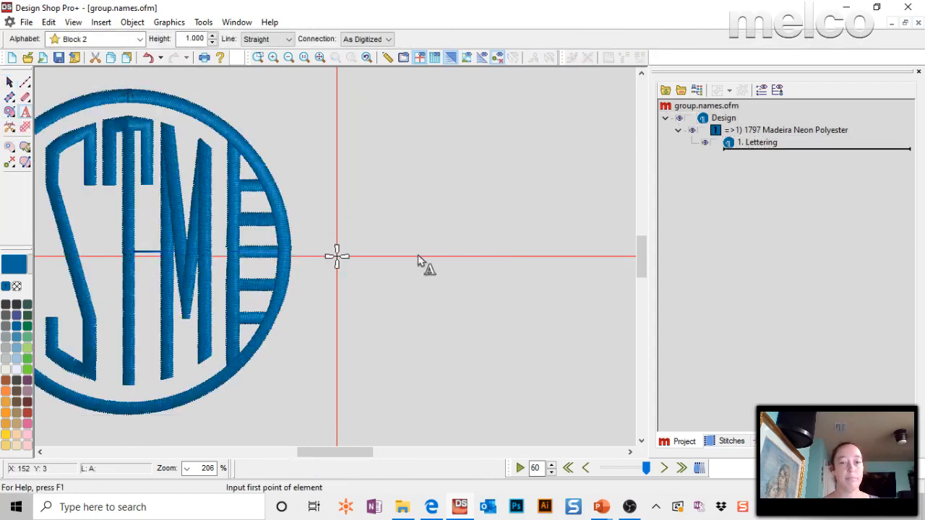
pyautogui.click(417, 257)
pyautogui.write('st')
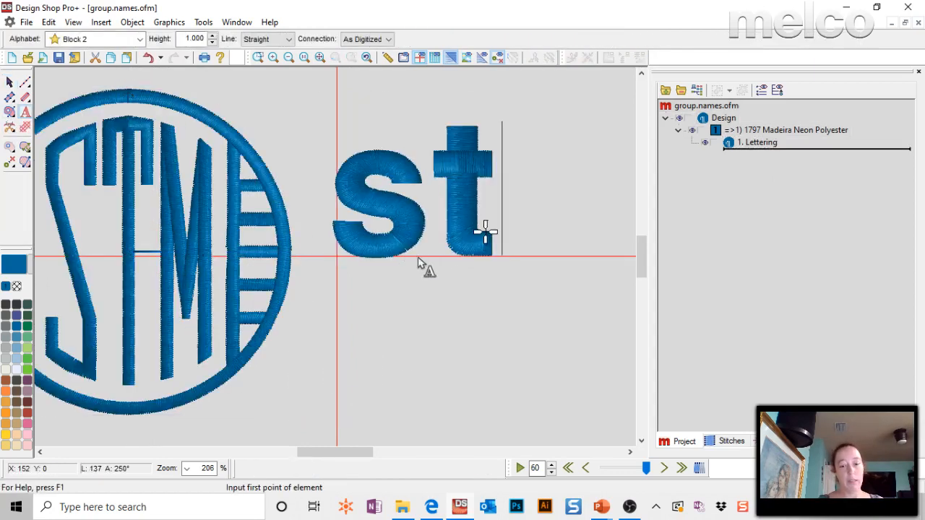
pyautogui.press('BackSpace')
pyautogui.press('BackSpace')
pyautogui.write('STM')
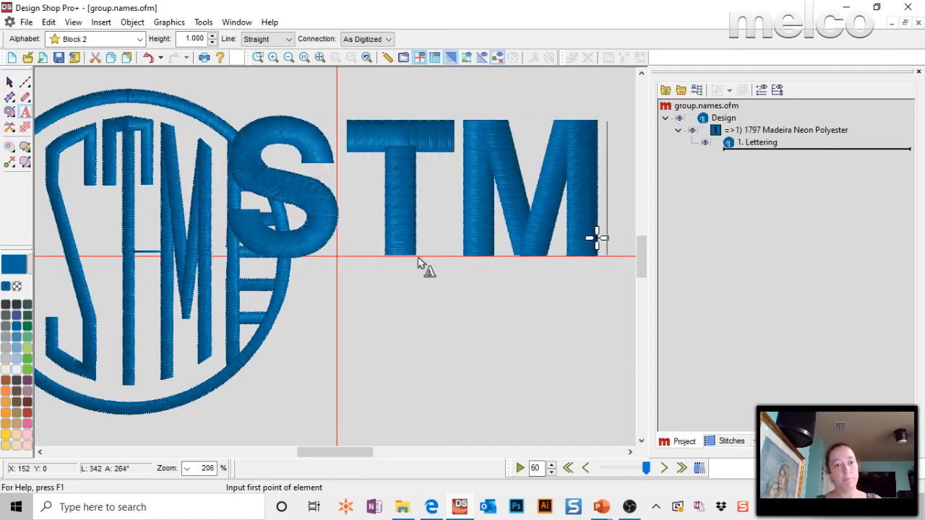
pyautogui.press('Return')
# Change the new lettering's alphabet to 3 LETTER CIRCLE and its text to STM4 for the framed style, keeping its properties open.
pyautogui.doubleClick(452, 175)
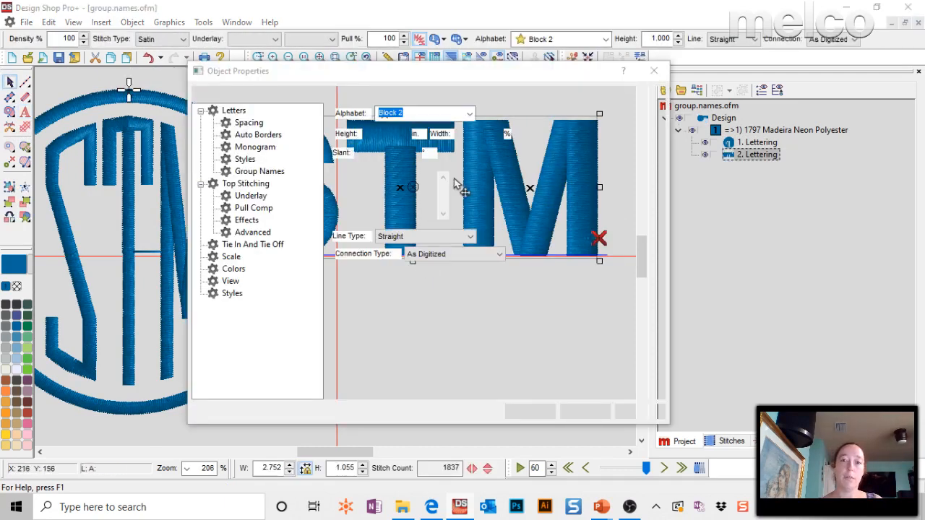
pyautogui.click(469, 114)
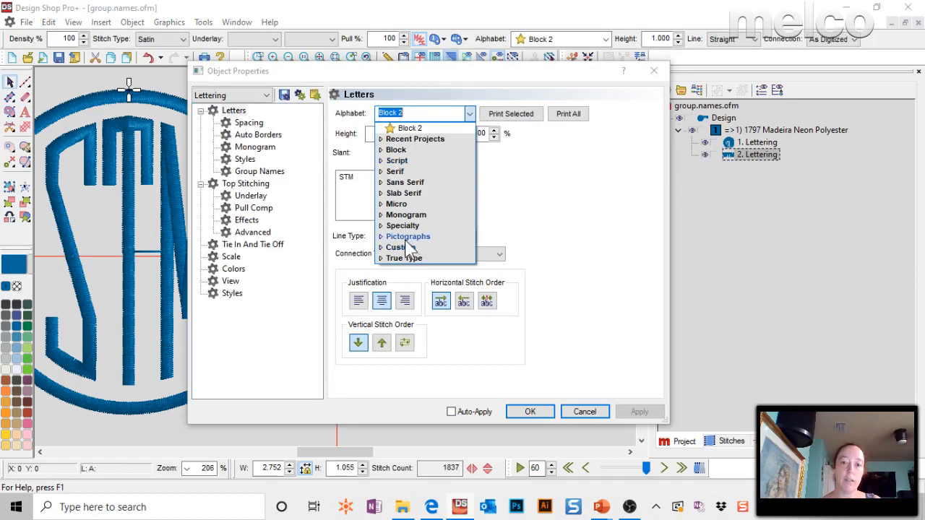
pyautogui.click(406, 215)
pyautogui.moveTo(415, 228)
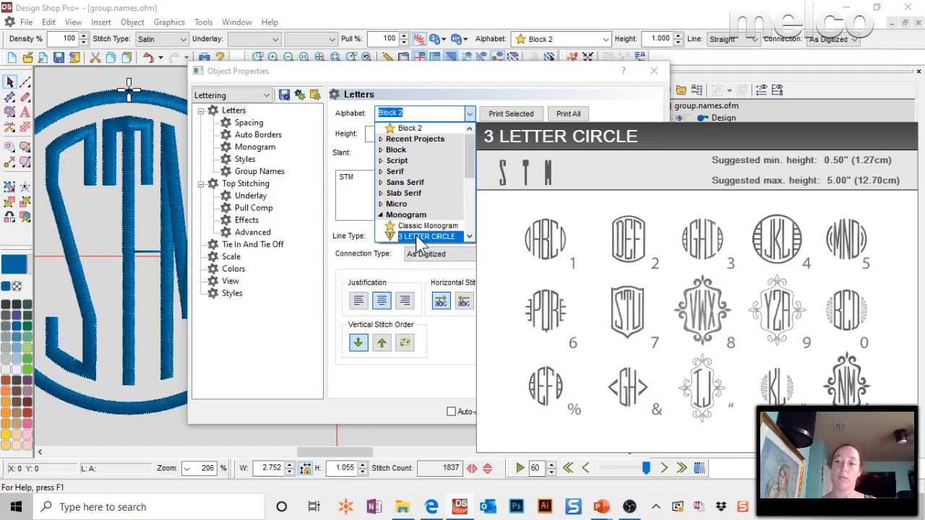
pyautogui.click(425, 237)
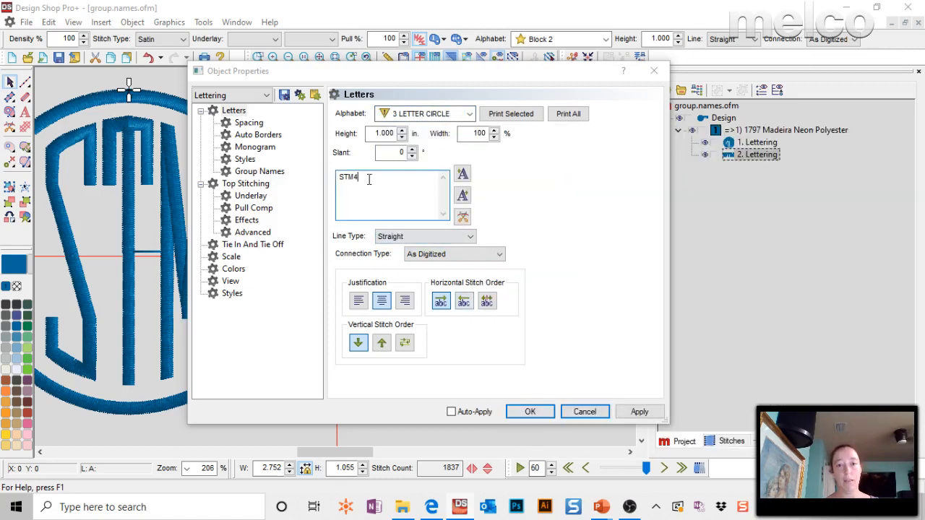
pyautogui.click(639, 411)
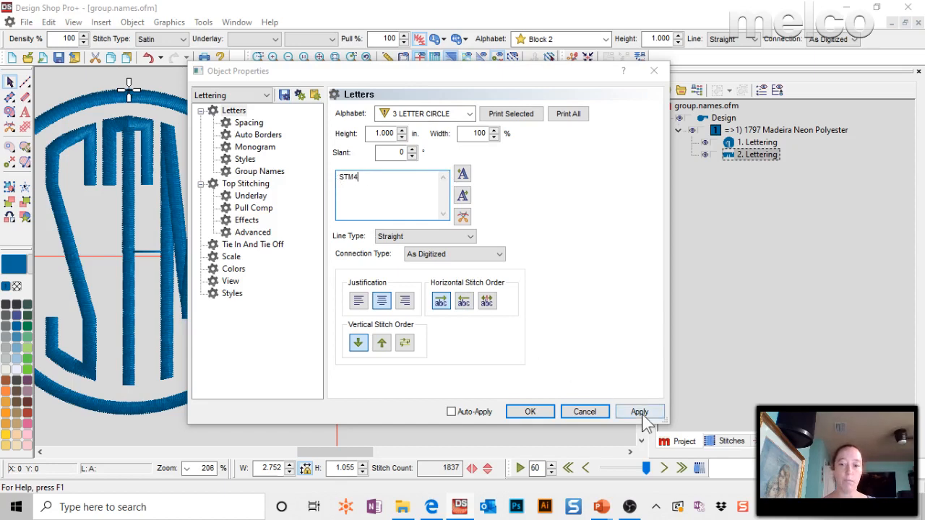
pyautogui.moveTo(346, 83); pyautogui.dragTo(700, 124)
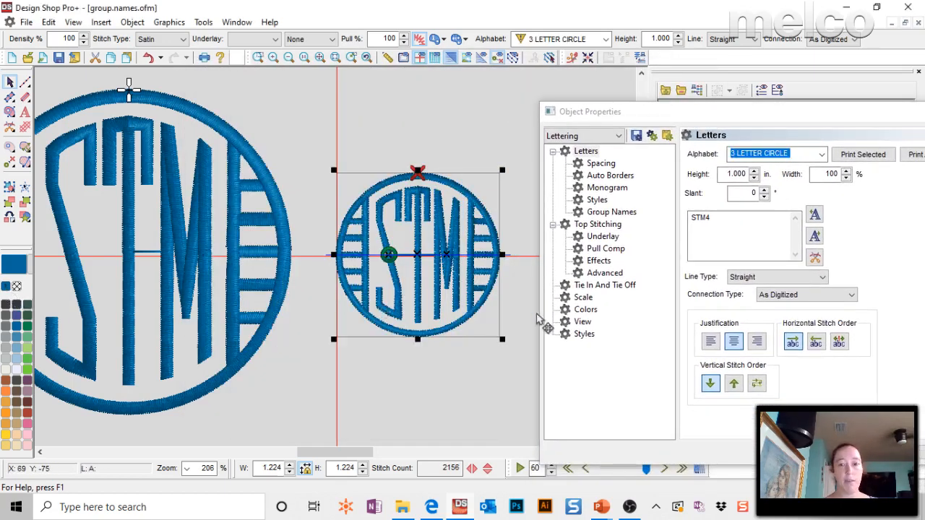
# Set the new circle monogram's width to 2.5 in with proportional height, and select the original monogram for comparison.
pyautogui.click(144, 173)
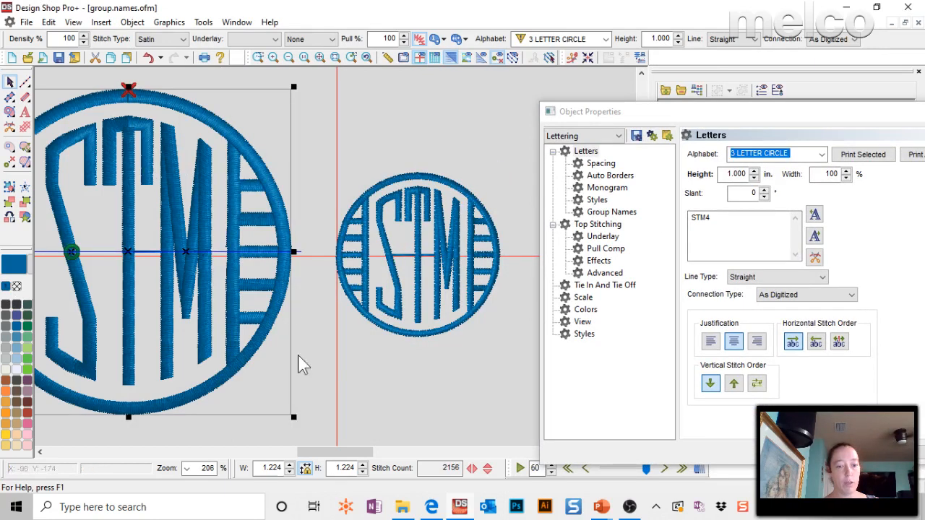
pyautogui.click(495, 262)
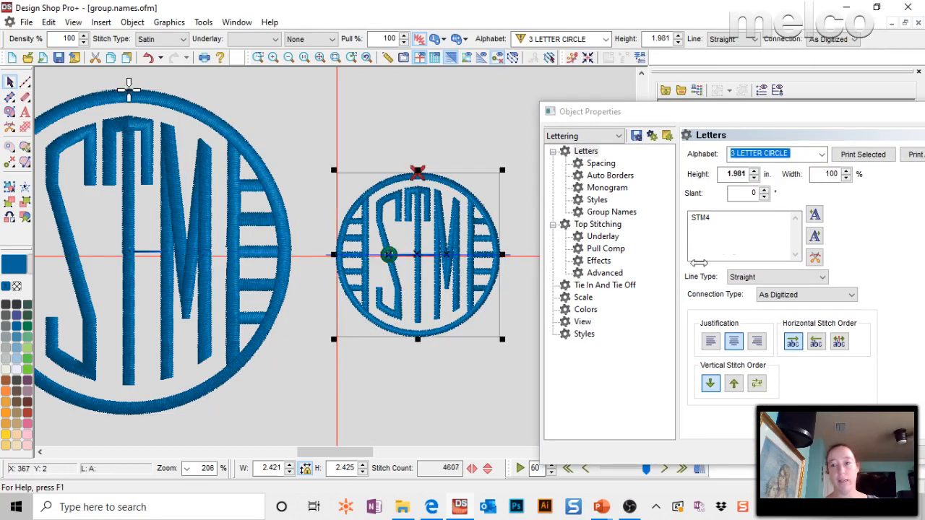
pyautogui.doubleClick(273, 468)
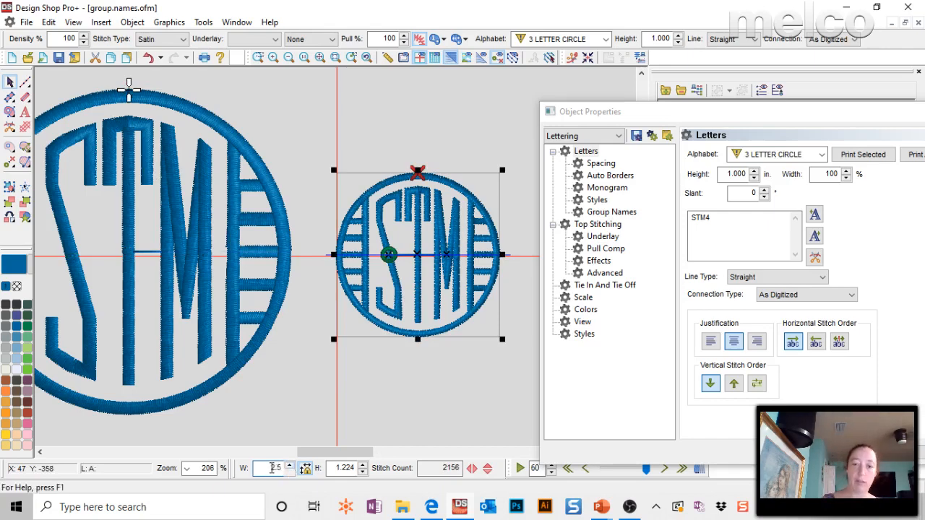
pyautogui.write('2.5')
pyautogui.press('Return')
pyautogui.click(151, 200)
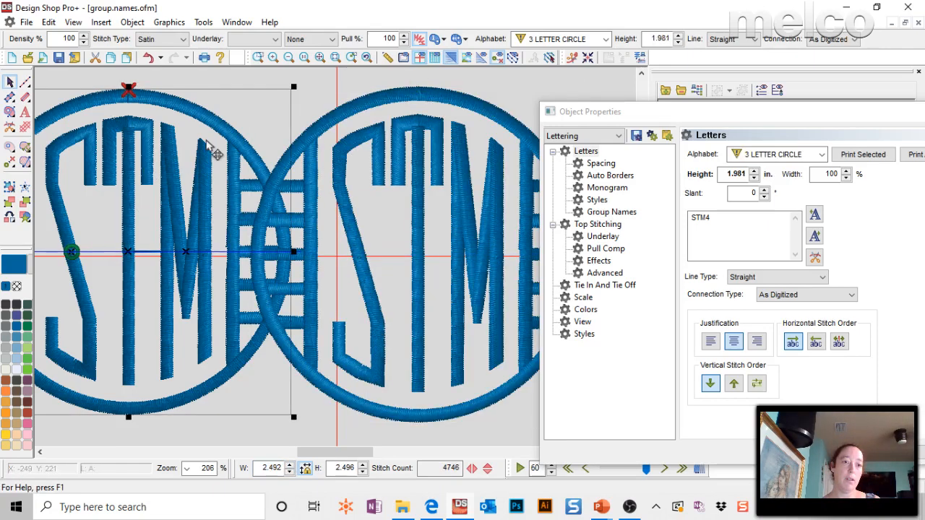
# Move the original circle monogram farther left, centre the new STM monogram on the origin, and close the properties.
pyautogui.moveTo(210, 148); pyautogui.dragTo(25, 129)
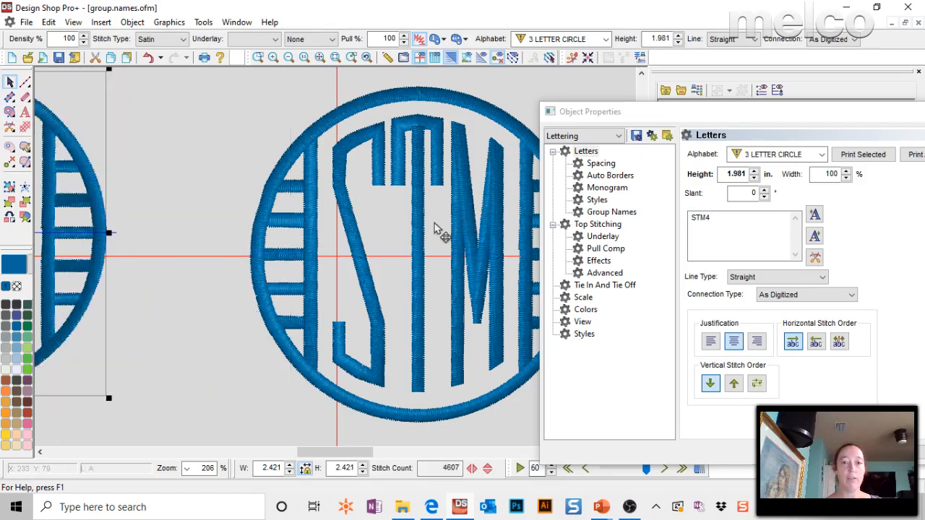
pyautogui.moveTo(435, 228); pyautogui.dragTo(355, 246)
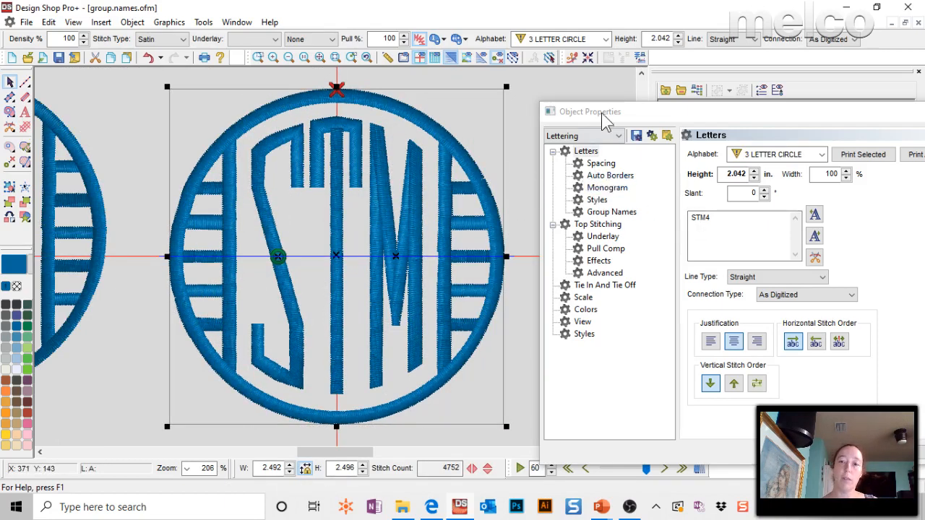
pyautogui.moveTo(847, 112); pyautogui.dragTo(669, 98)
pyautogui.click(827, 98)
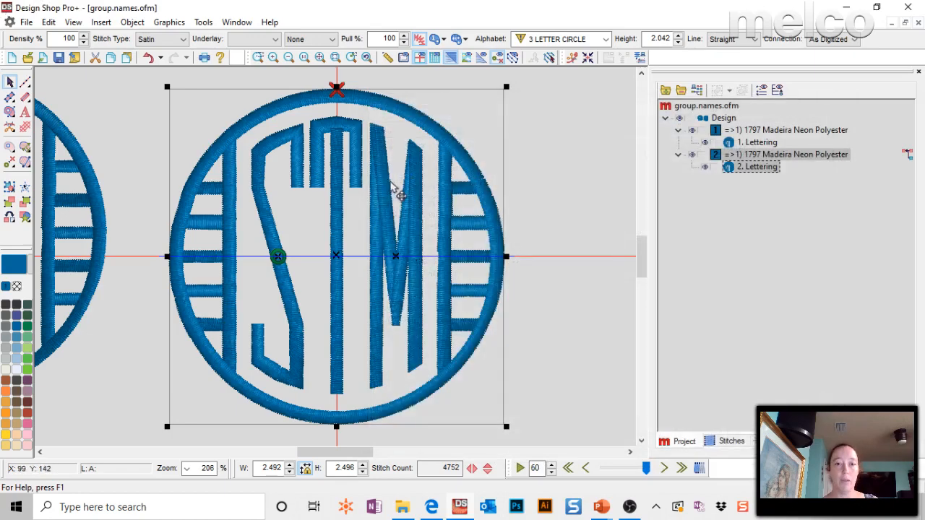
pyautogui.doubleClick(393, 190)
pyautogui.click(827, 99)
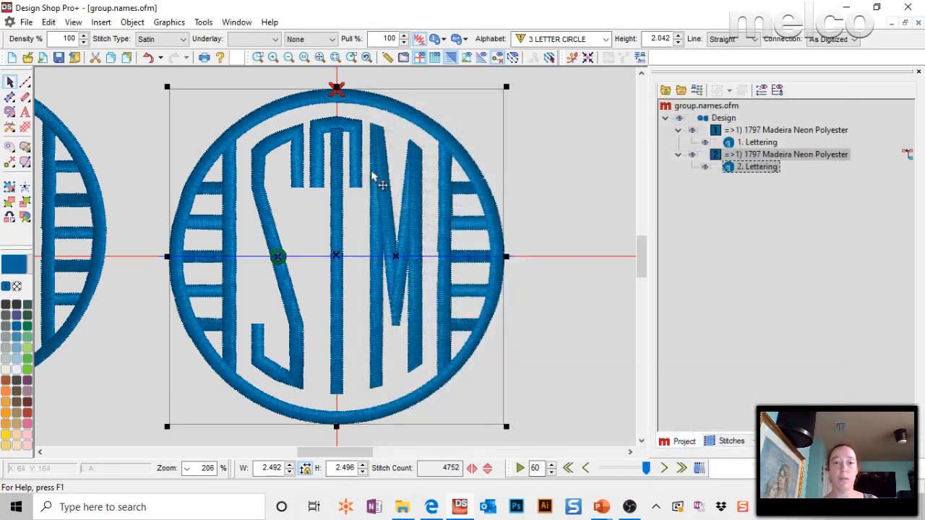
pyautogui.rightClick(381, 174)
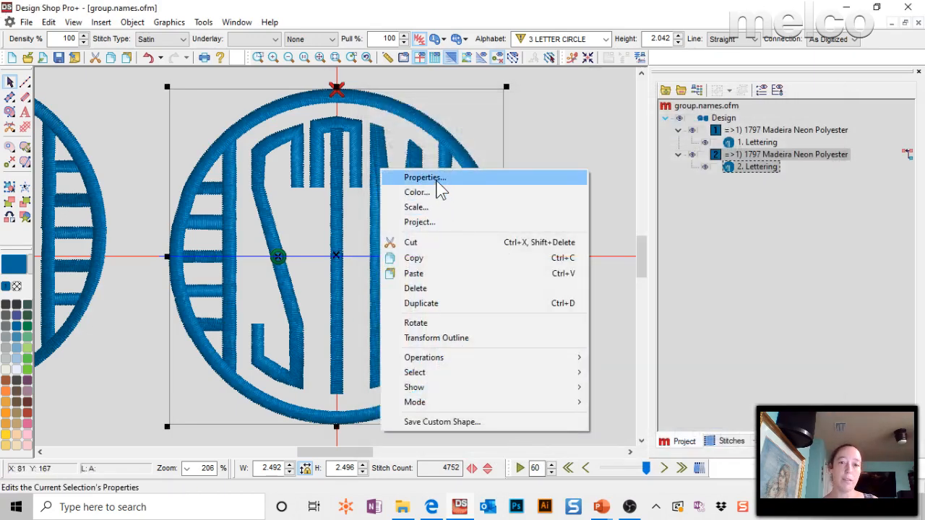
pyautogui.click(436, 180)
pyautogui.click(826, 98)
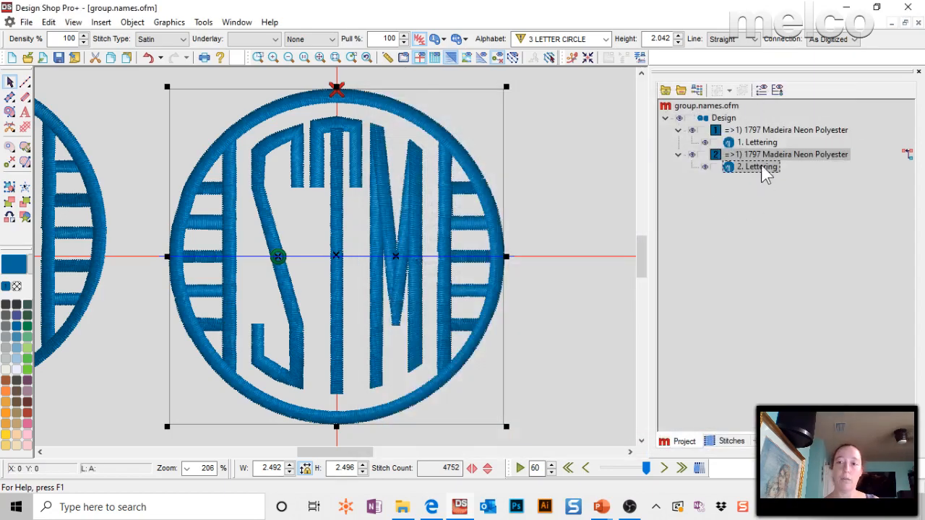
# Enable Group Names in the properties of the centred STM monogram.
pyautogui.doubleClick(394, 138)
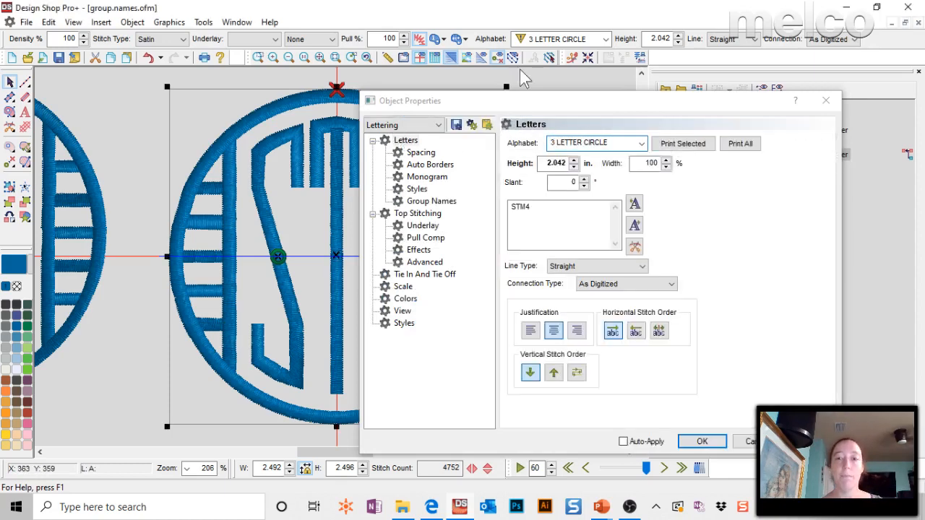
pyautogui.click(426, 201)
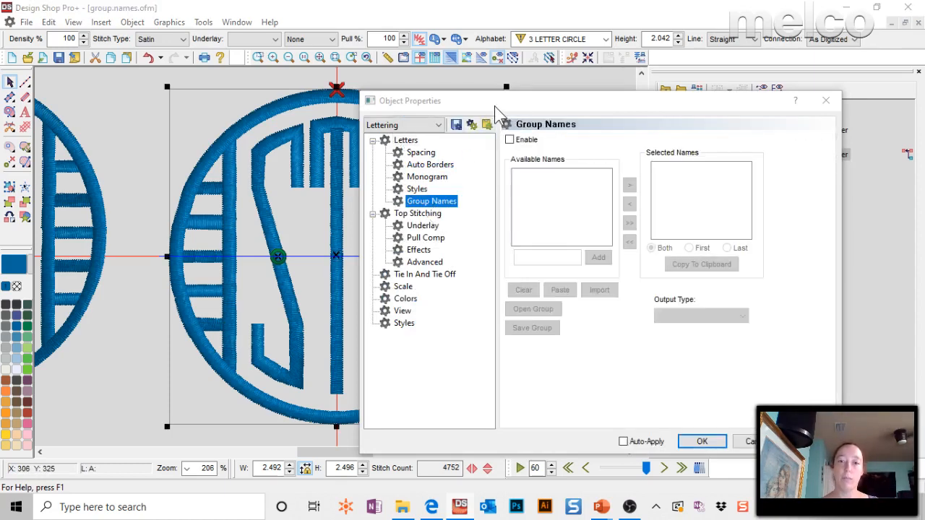
pyautogui.moveTo(504, 105); pyautogui.dragTo(604, 65)
pyautogui.click(609, 100)
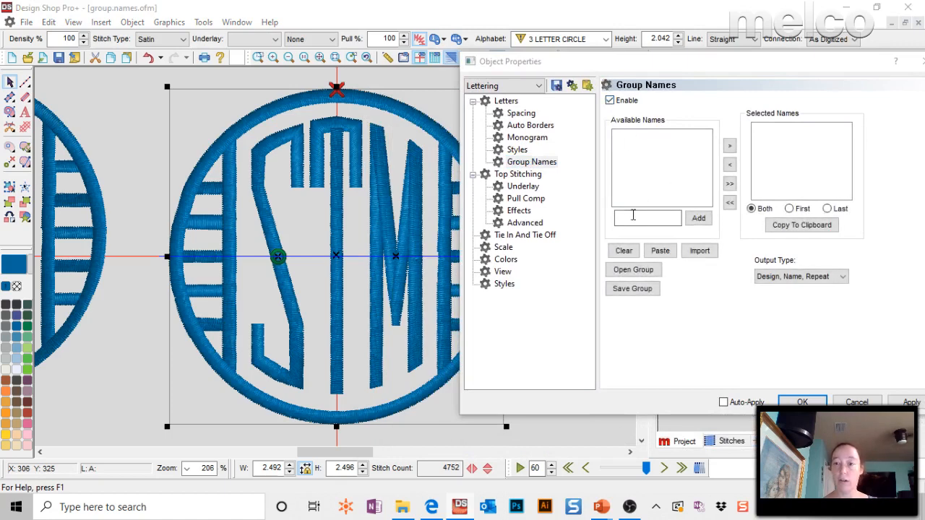
# Add the entries STM4, SRT4 and PPT4 to the monogram's available group names.
pyautogui.click(643, 217)
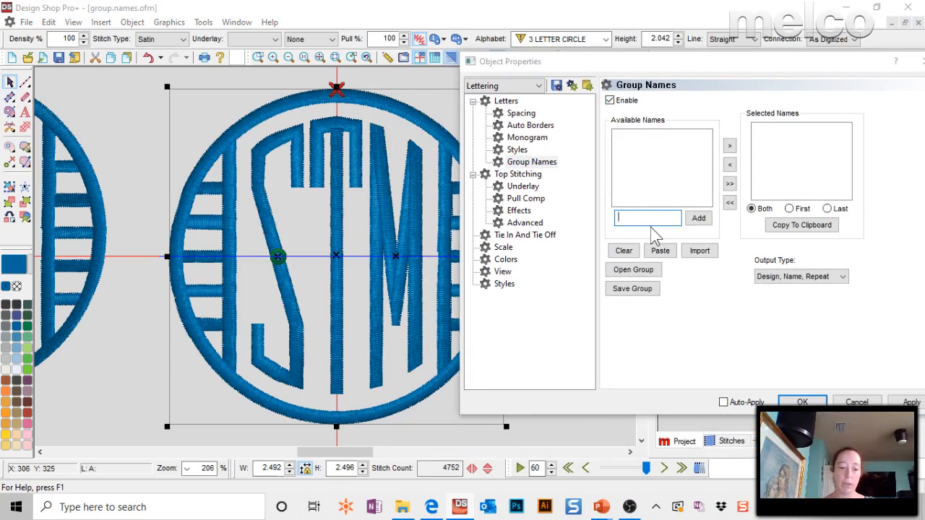
pyautogui.write('and')
pyautogui.press('BackSpace')
pyautogui.press('BackSpace')
pyautogui.press('BackSpace')
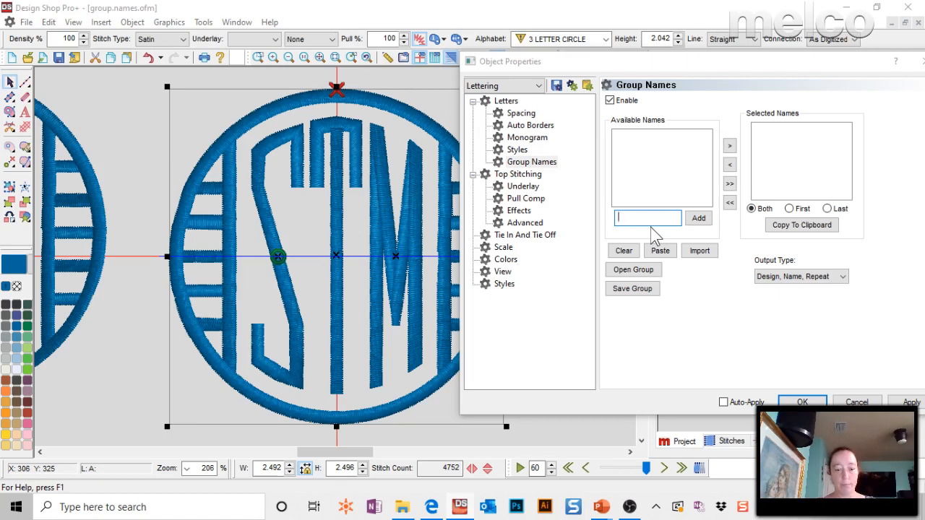
pyautogui.write('STM4')
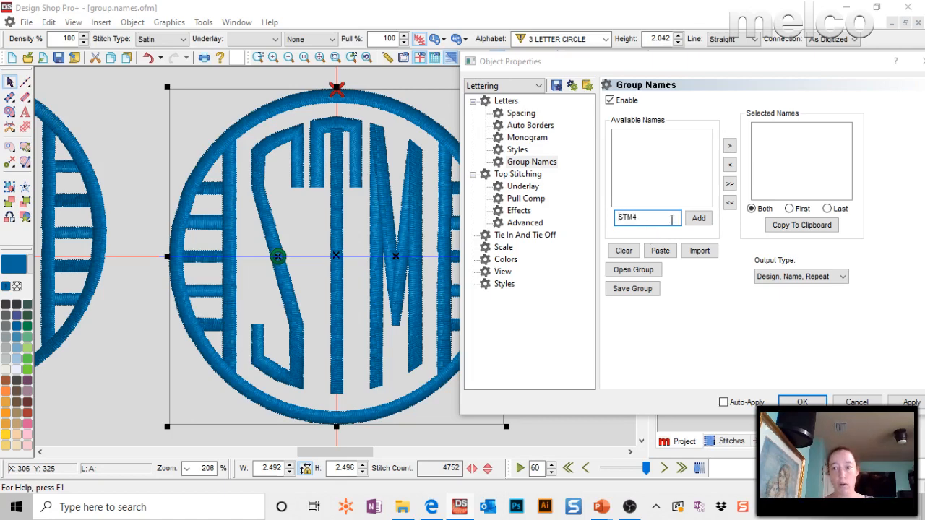
pyautogui.click(698, 218)
pyautogui.write('S')
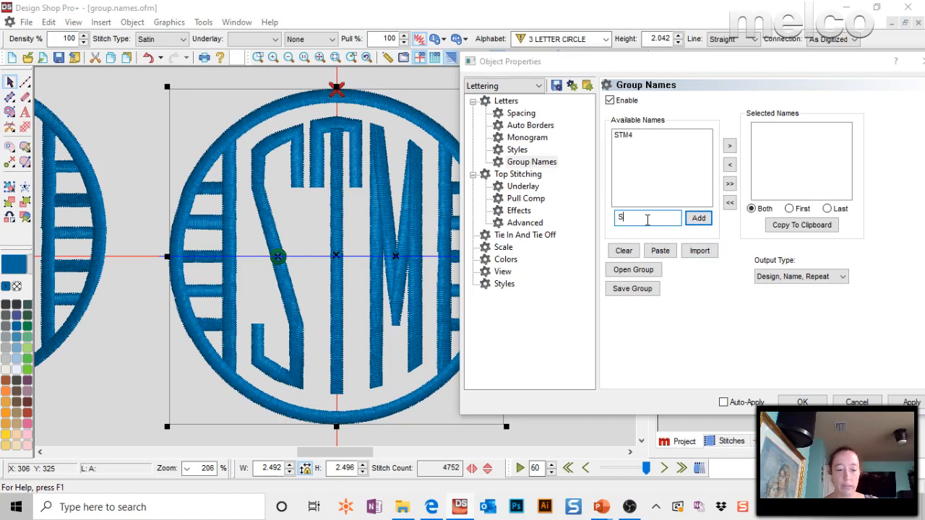
pyautogui.write('RT4')
pyautogui.click(697, 218)
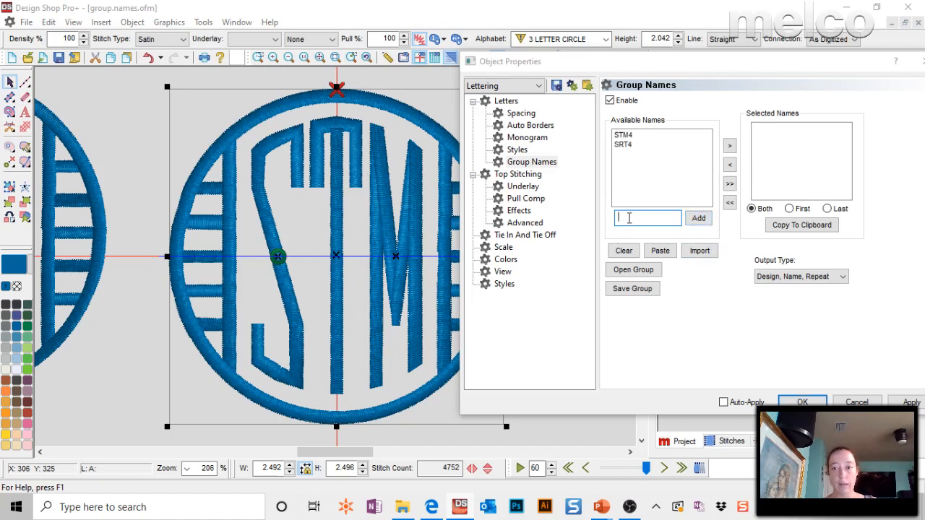
pyautogui.write('PPT4')
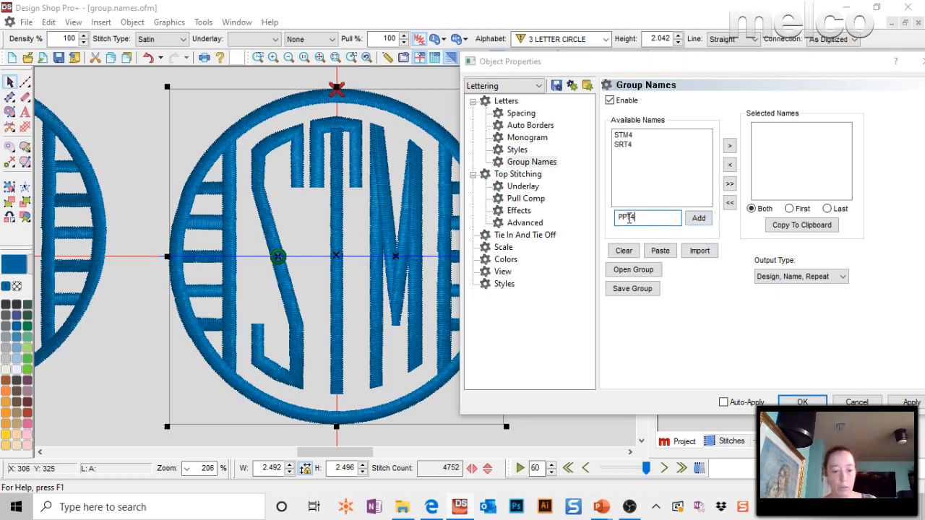
pyautogui.click(698, 218)
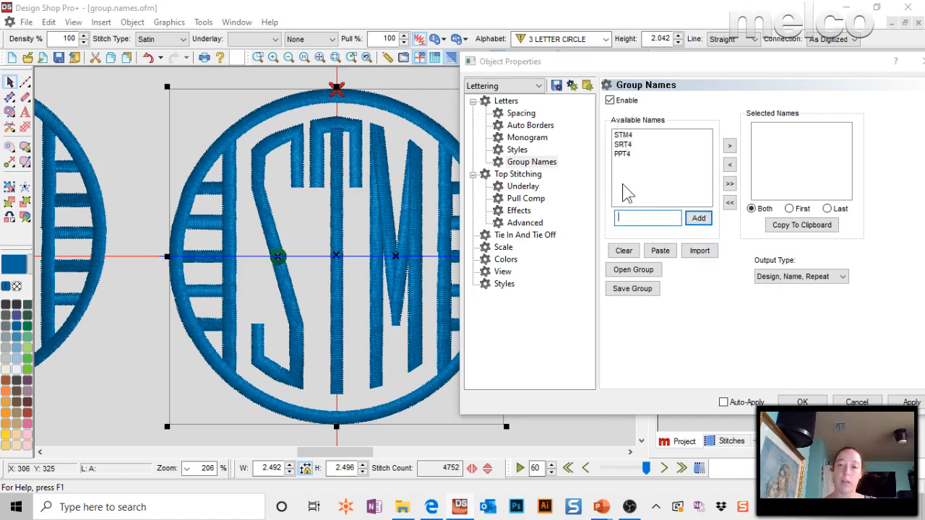
# Transfer all three entries to the selected names with output type Design, Name, Repeat, and apply the properties.
pyautogui.moveTo(640, 134); pyautogui.dragTo(626, 161)
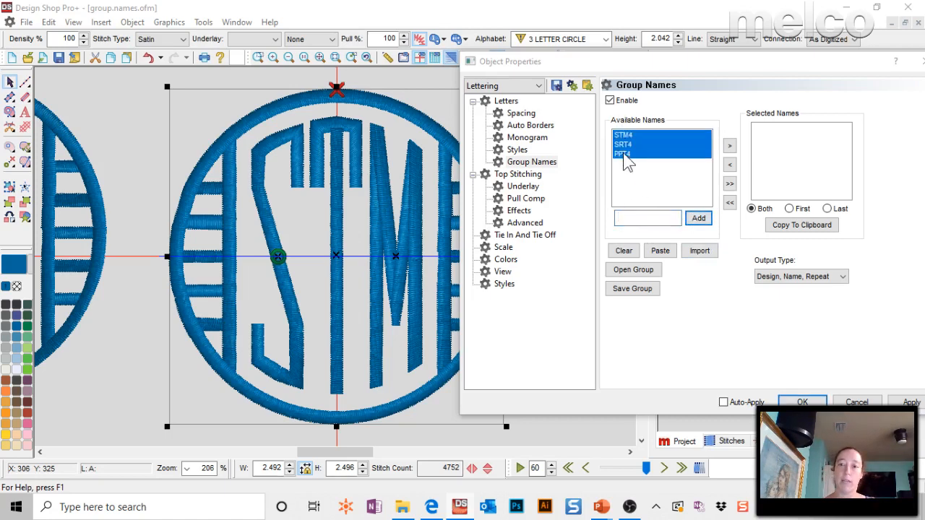
pyautogui.click(729, 145)
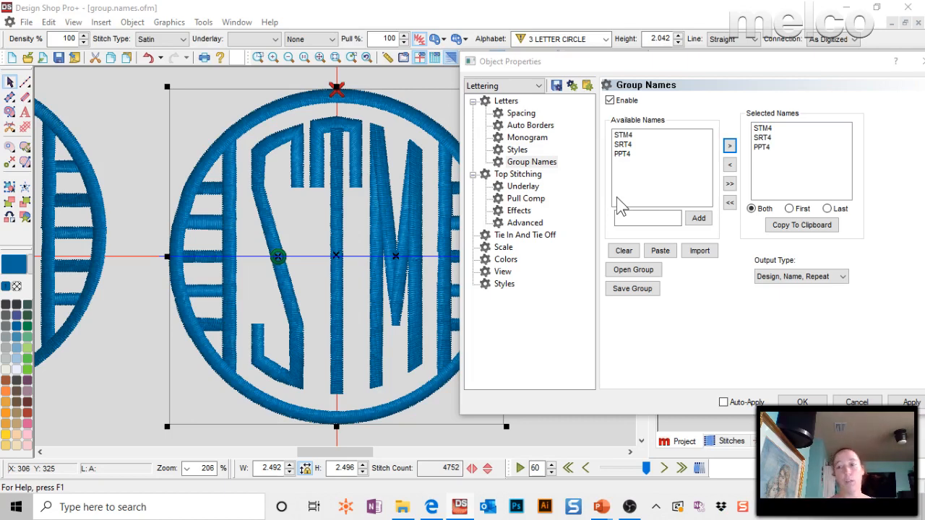
pyautogui.click(803, 280)
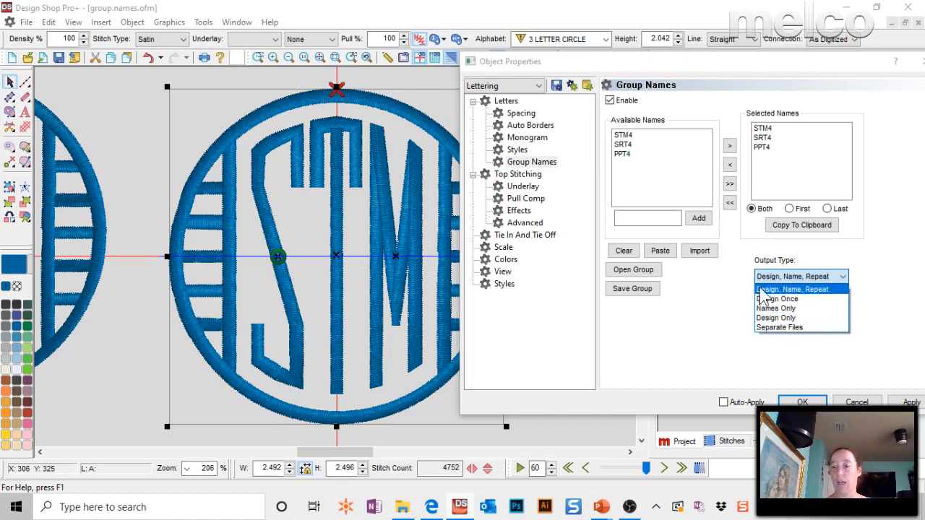
pyautogui.click(817, 289)
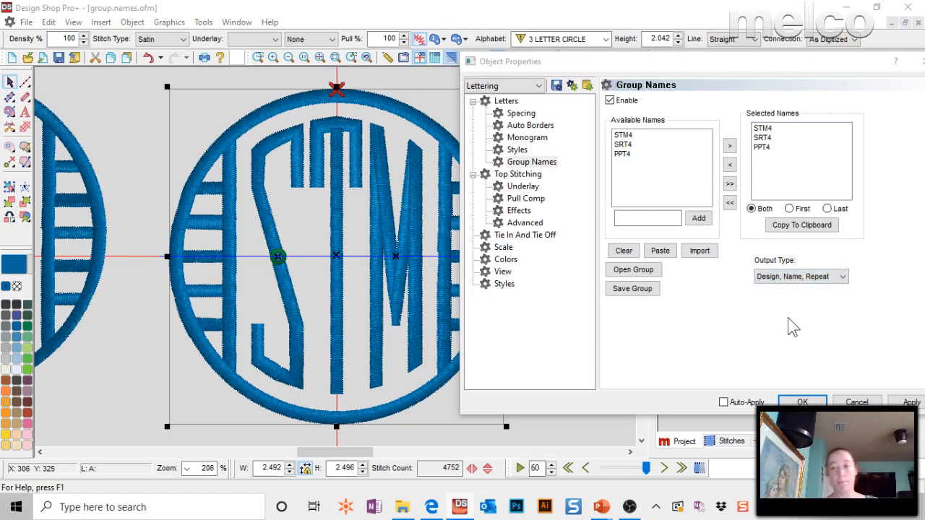
pyautogui.rightClick(806, 274)
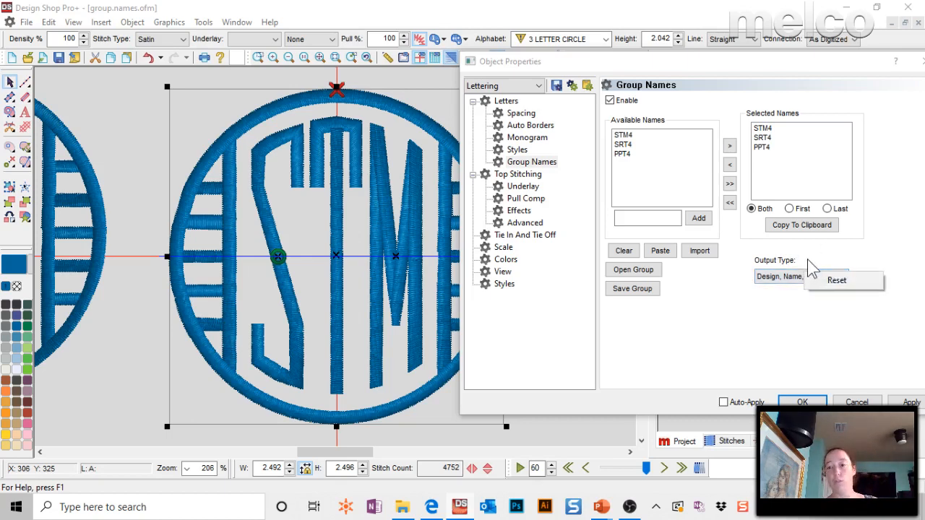
pyautogui.click(798, 252)
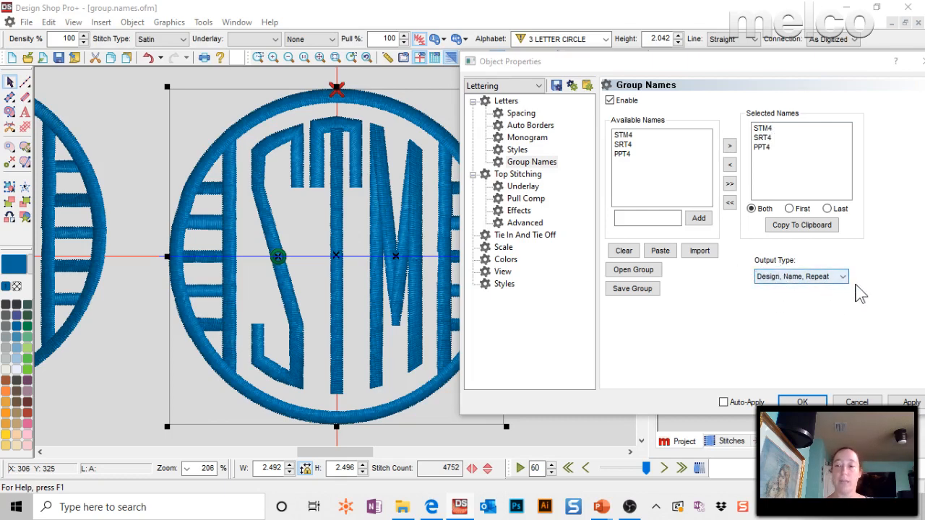
pyautogui.click(909, 402)
pyautogui.click(802, 401)
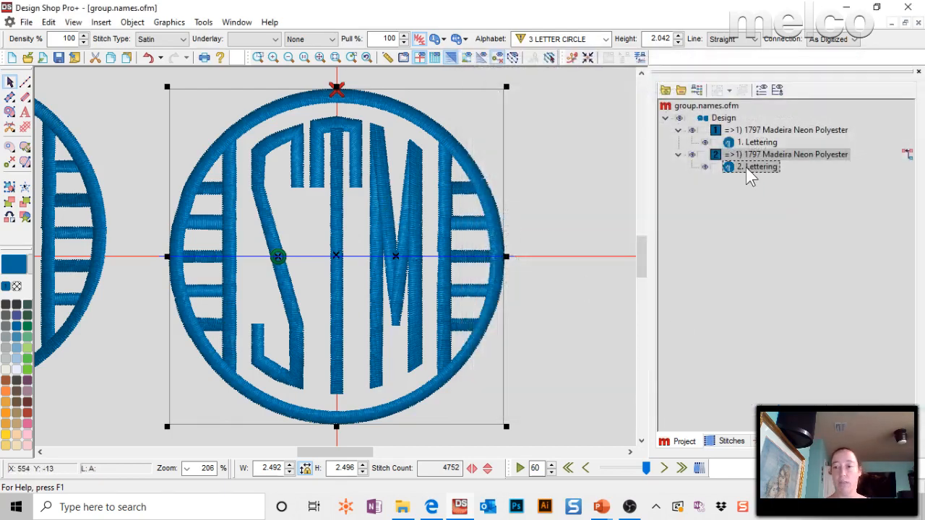
# Open the stitch file group.names.dst from the 11-15-19 folder.
pyautogui.click(237, 22)
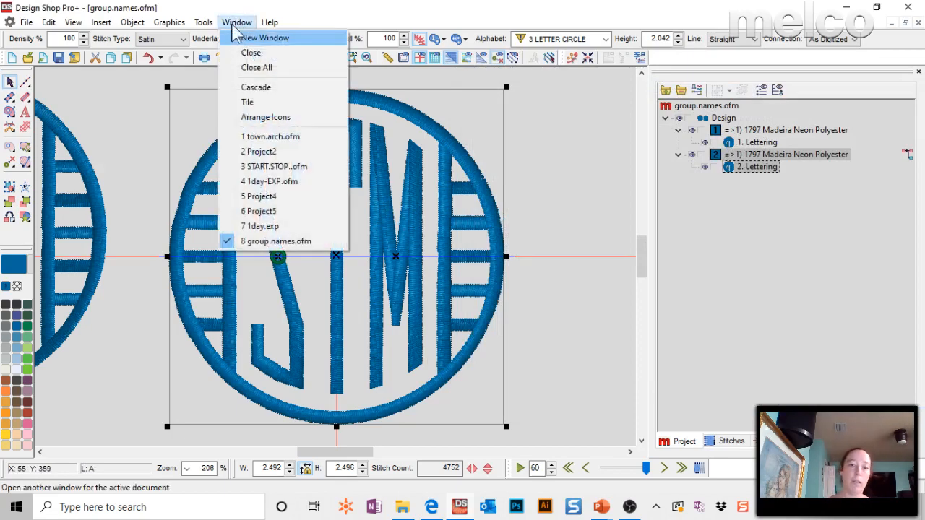
pyautogui.moveTo(26, 22)
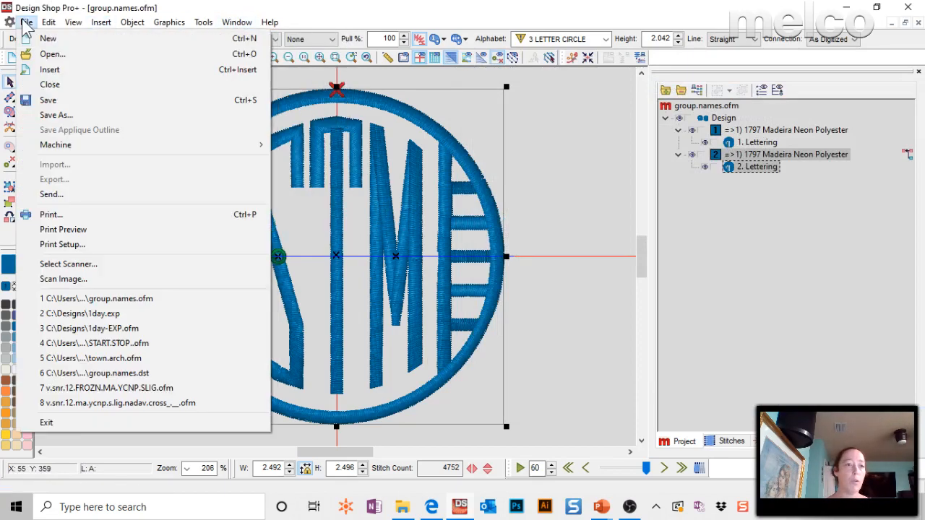
pyautogui.click(48, 54)
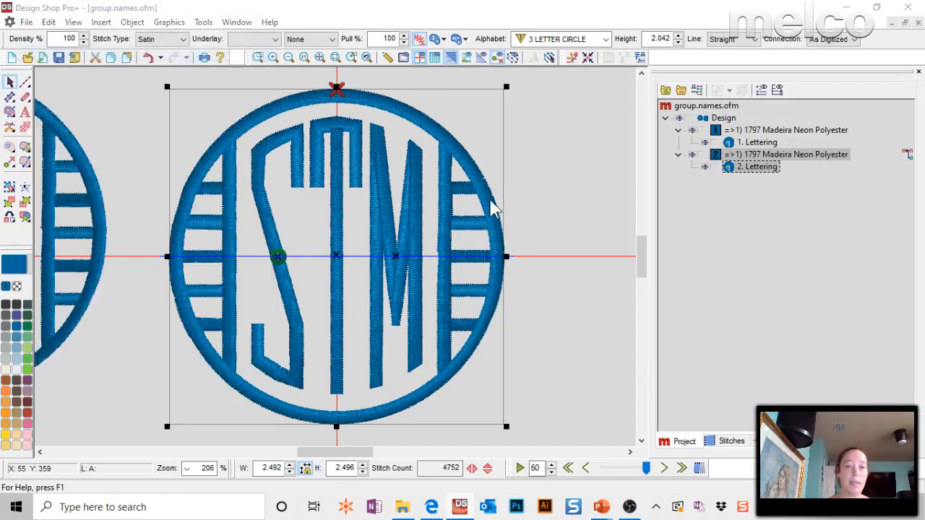
pyautogui.click(508, 159)
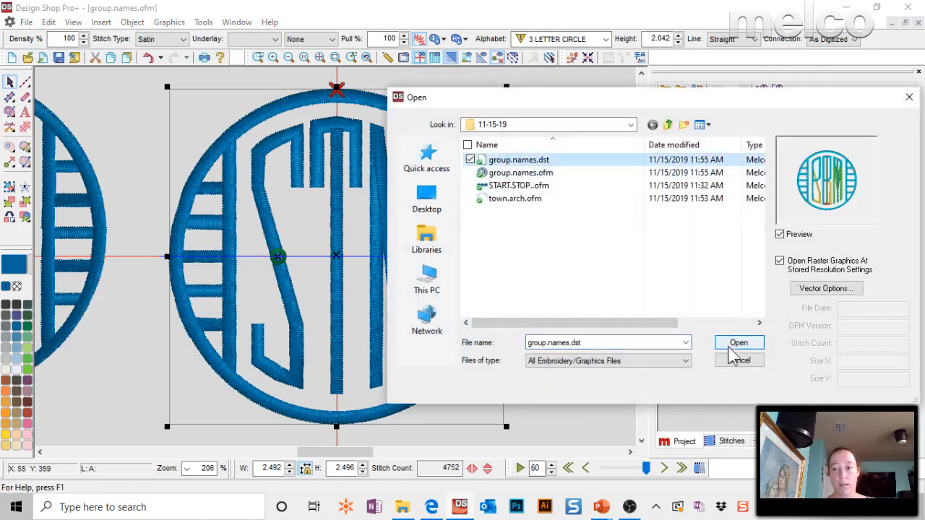
pyautogui.click(736, 345)
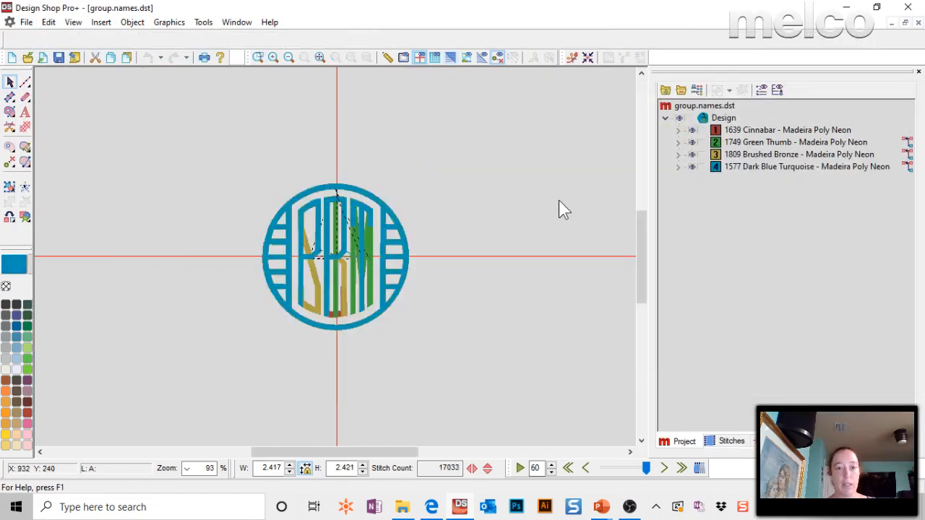
# Hide the whole design and examine each of its four colour blocks alone, one after another.
pyautogui.click(691, 118)
pyautogui.click(691, 130)
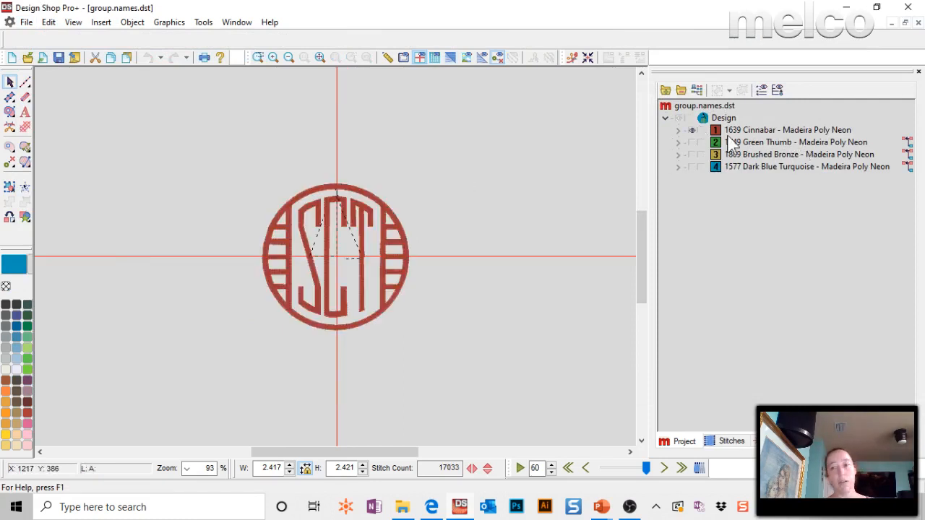
pyautogui.click(690, 133)
pyautogui.click(691, 143)
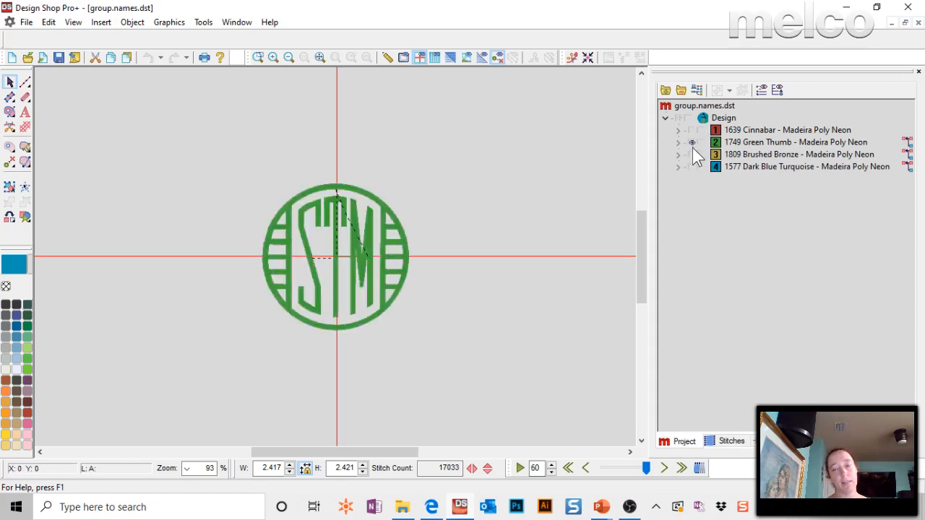
pyautogui.click(691, 143)
pyautogui.click(691, 154)
pyautogui.click(691, 154)
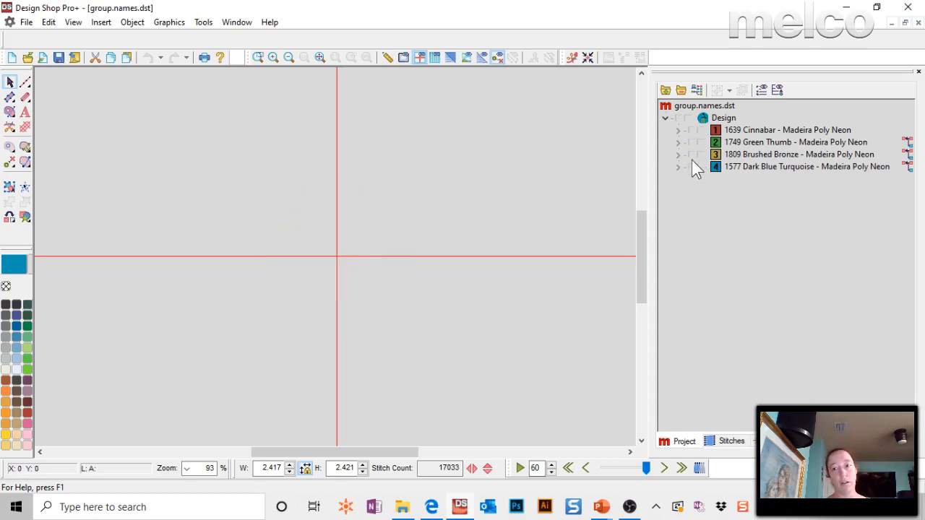
pyautogui.click(692, 167)
pyautogui.click(691, 167)
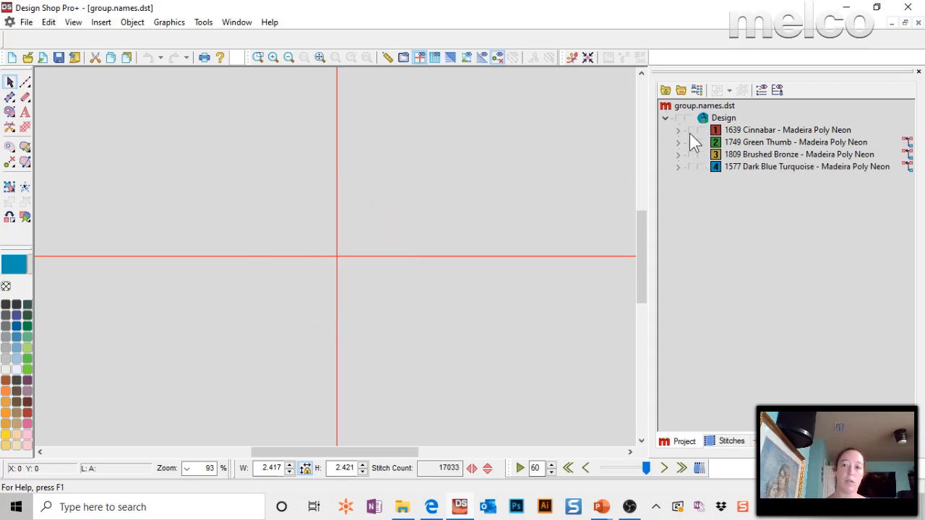
# Show all four colour blocks together, and hide the design again except for the first block, 1639 Cinnabar.
pyautogui.click(691, 130)
pyautogui.click(691, 142)
pyautogui.click(691, 153)
pyautogui.click(692, 167)
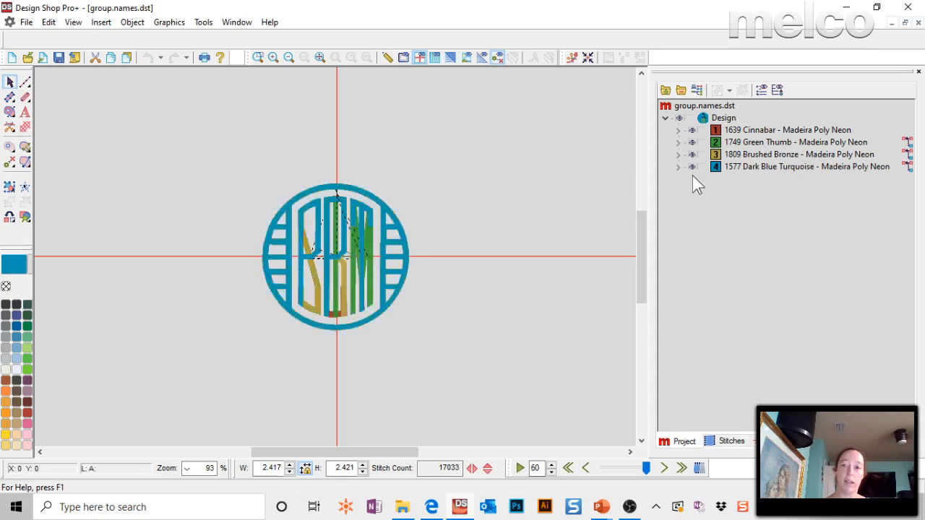
pyautogui.click(678, 118)
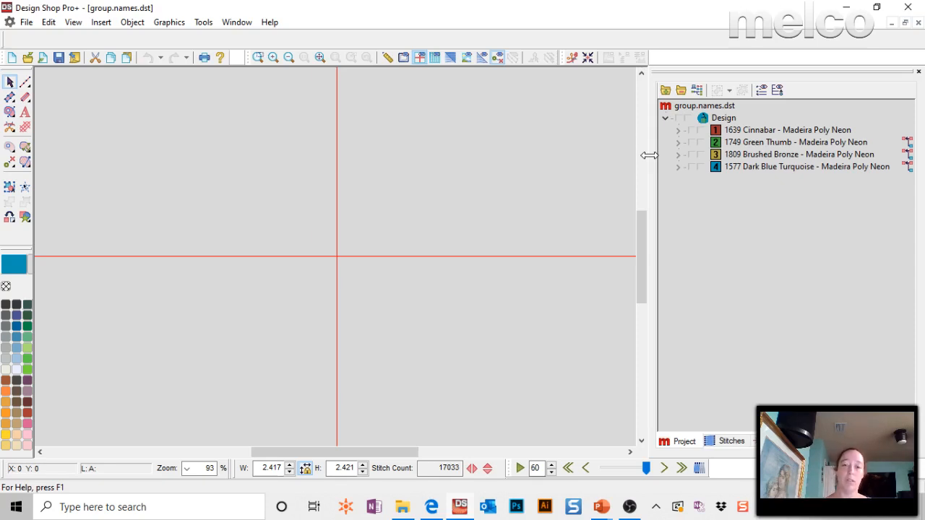
pyautogui.click(691, 130)
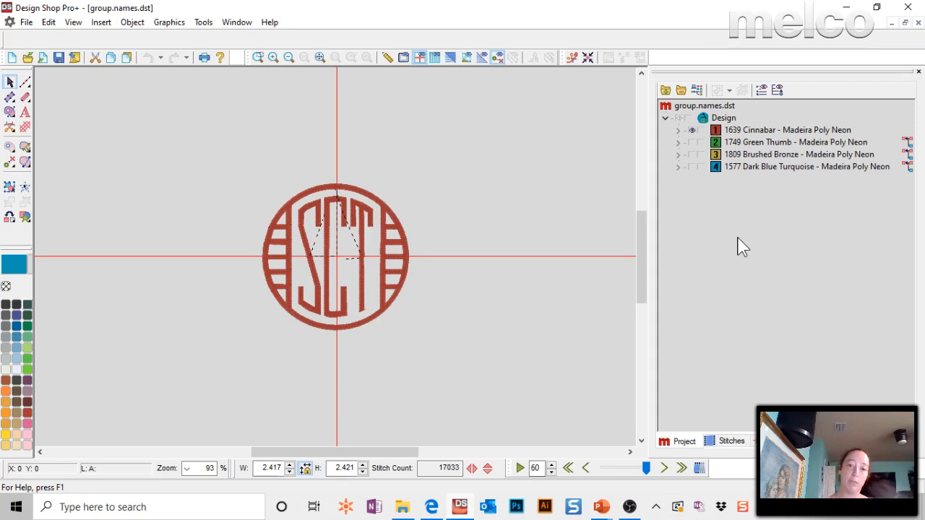
# Hide the Cinnabar block, view the Green Thumb, Brushed Bronze and Dark Blue Turquoise monograms one at a time, and leave all four hidden.
pyautogui.click(691, 131)
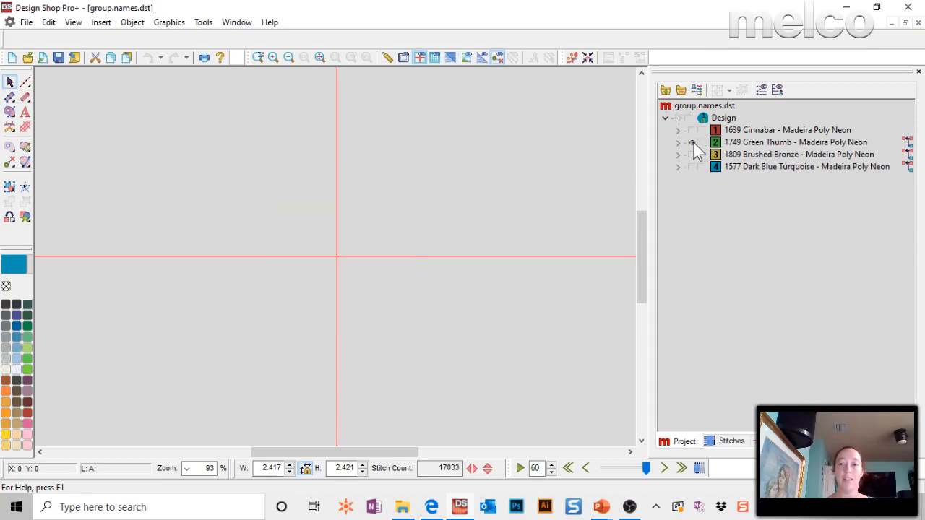
pyautogui.click(691, 142)
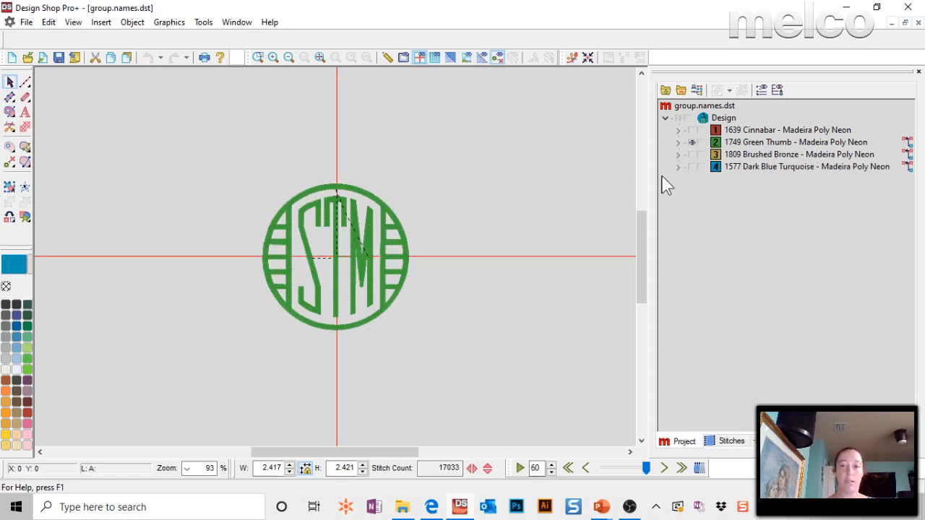
pyautogui.click(691, 142)
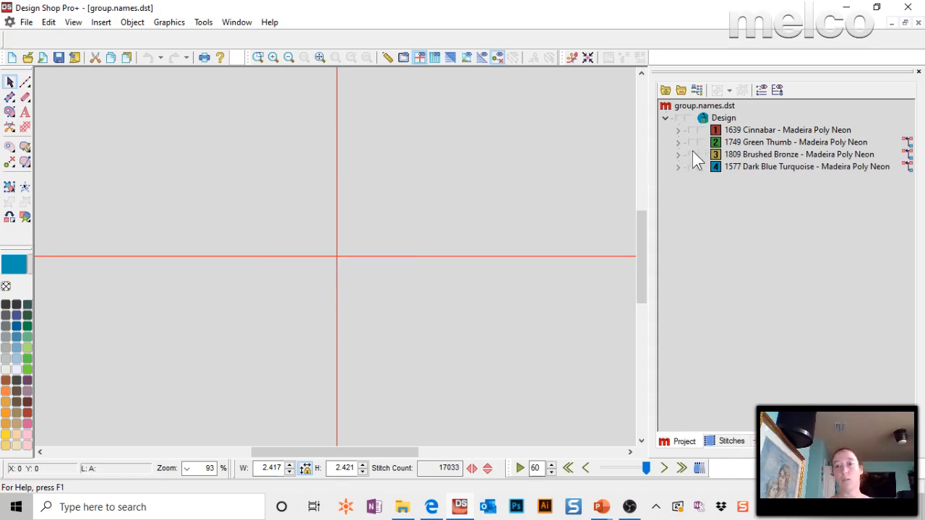
pyautogui.click(692, 155)
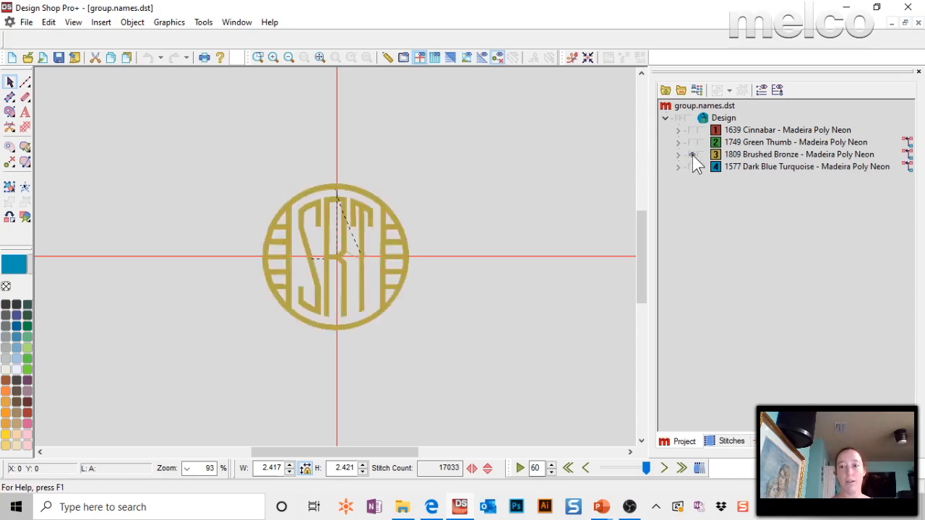
pyautogui.click(692, 154)
pyautogui.click(691, 167)
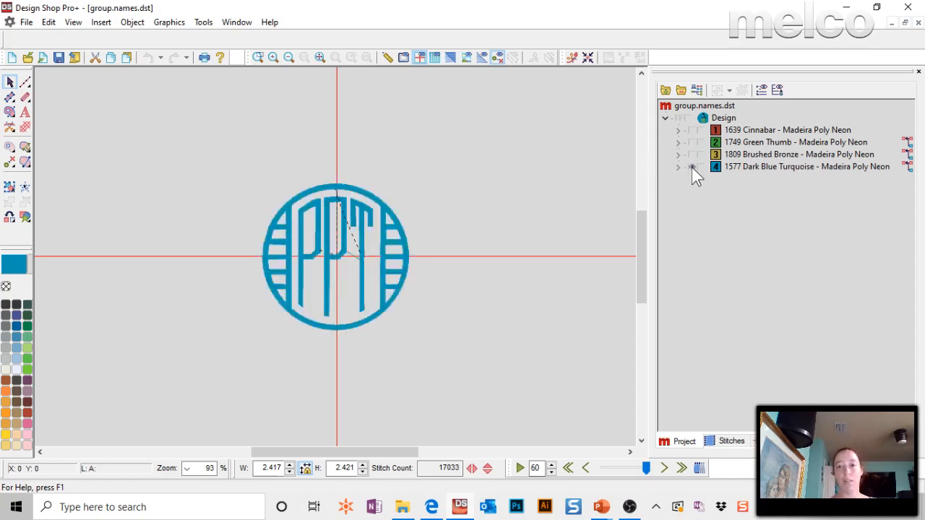
pyautogui.click(692, 167)
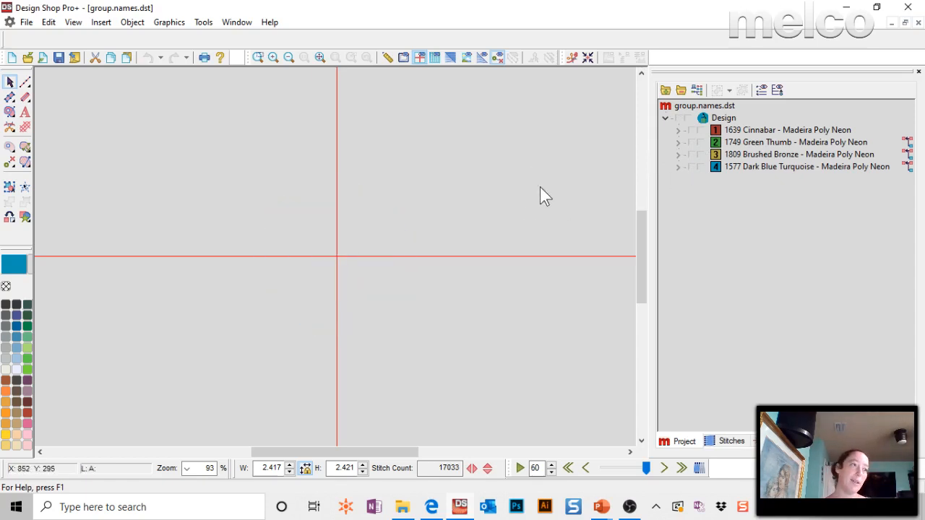
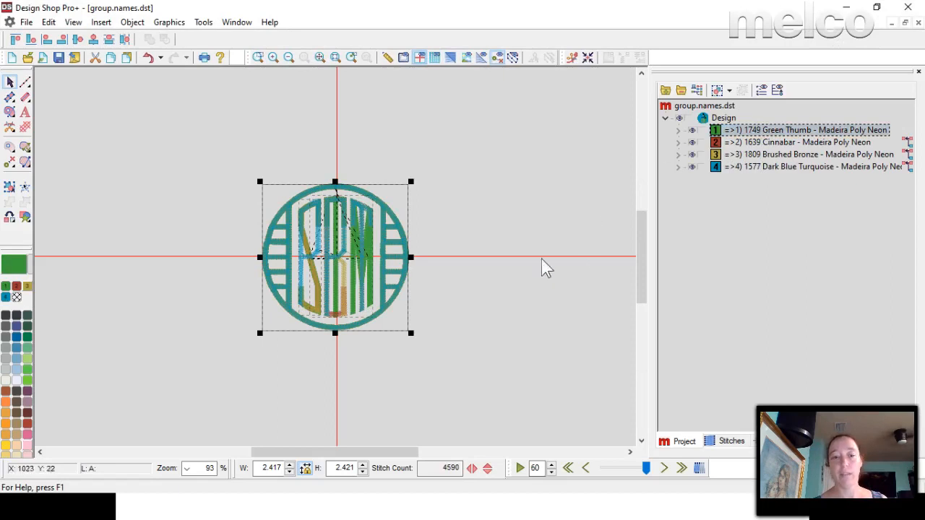
# Expand the Cinnabar block and select its middle letter, and leave only the Green Thumb monogram showing in the design.
pyautogui.click(767, 143)
pyautogui.click(677, 143)
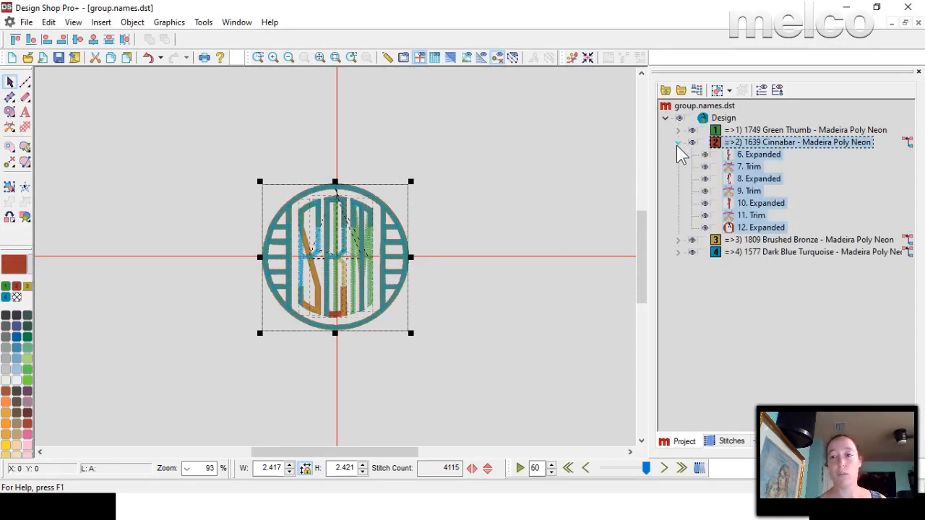
pyautogui.click(752, 178)
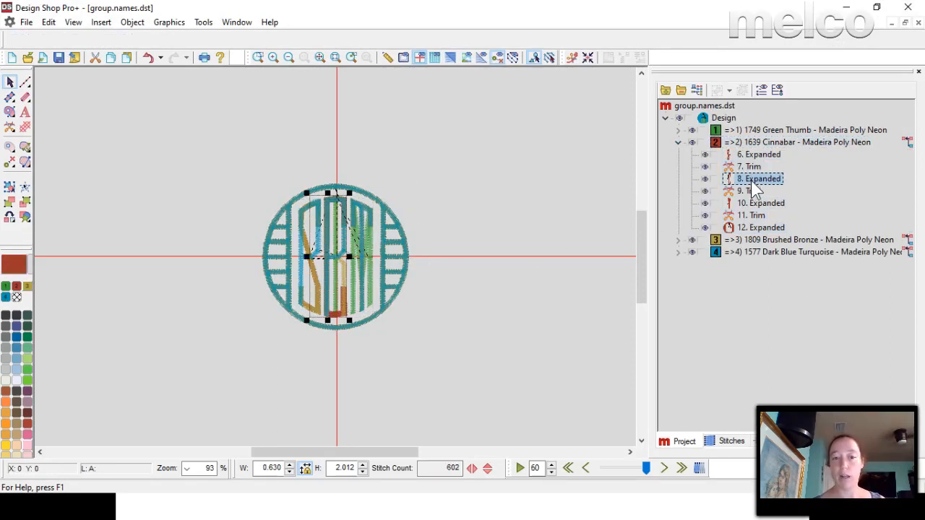
pyautogui.click(692, 130)
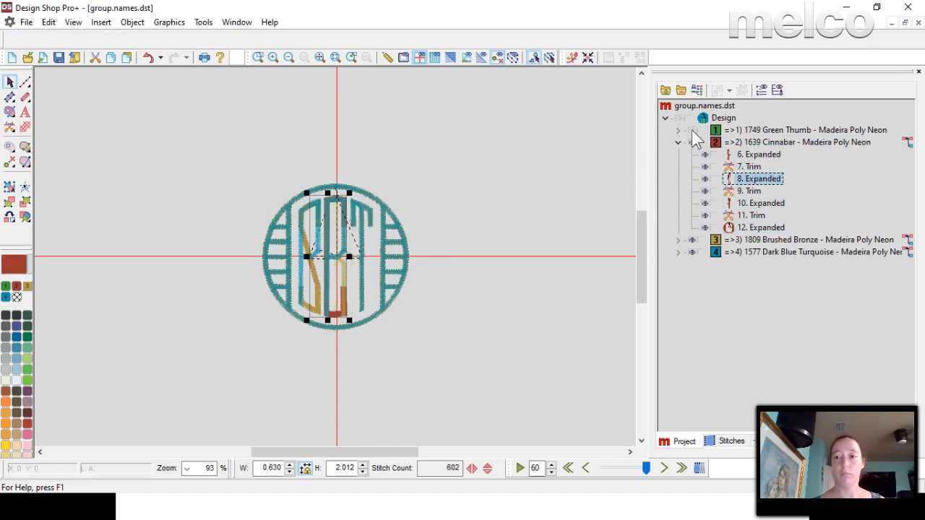
pyautogui.click(690, 118)
pyautogui.click(691, 130)
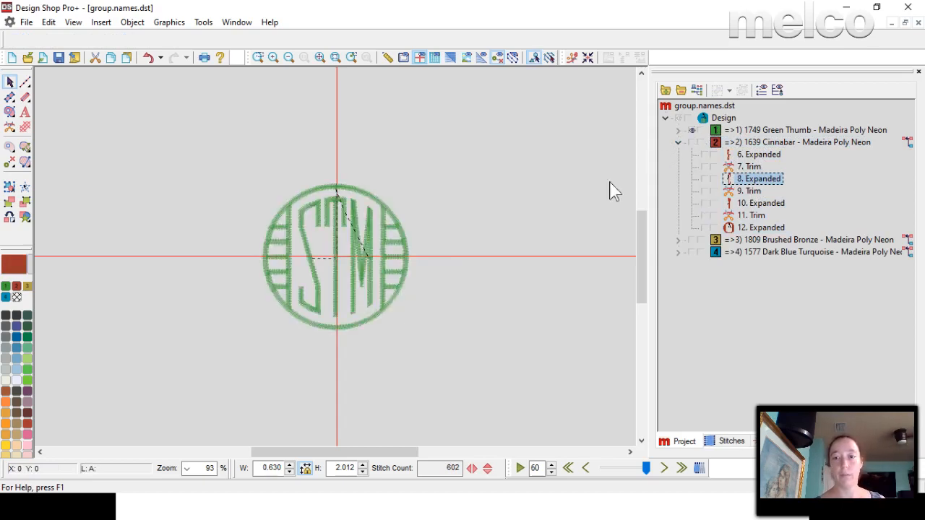
# Collapse the Cinnabar block and examine the Green Thumb block's letter, trim and frame elements one at a time.
pyautogui.click(678, 143)
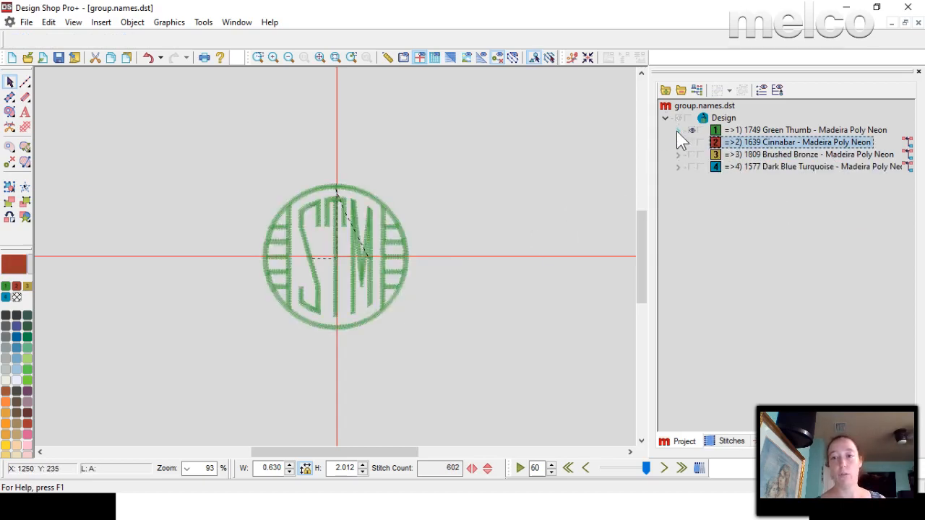
pyautogui.click(678, 130)
pyautogui.click(748, 144)
pyautogui.click(750, 155)
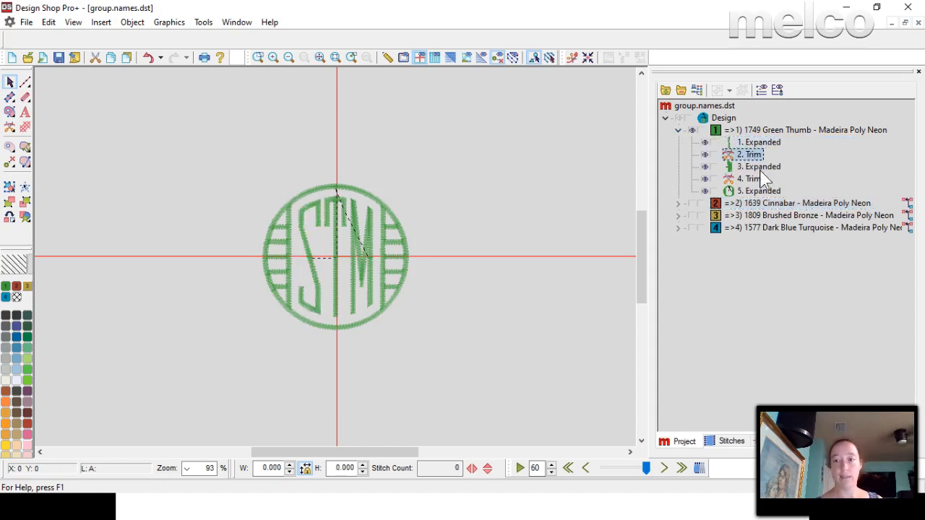
pyautogui.click(760, 167)
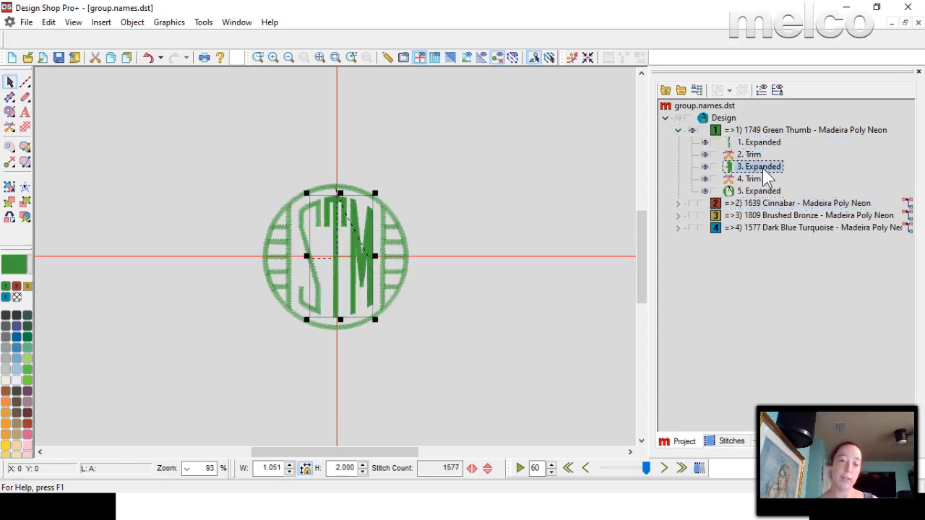
pyautogui.click(747, 192)
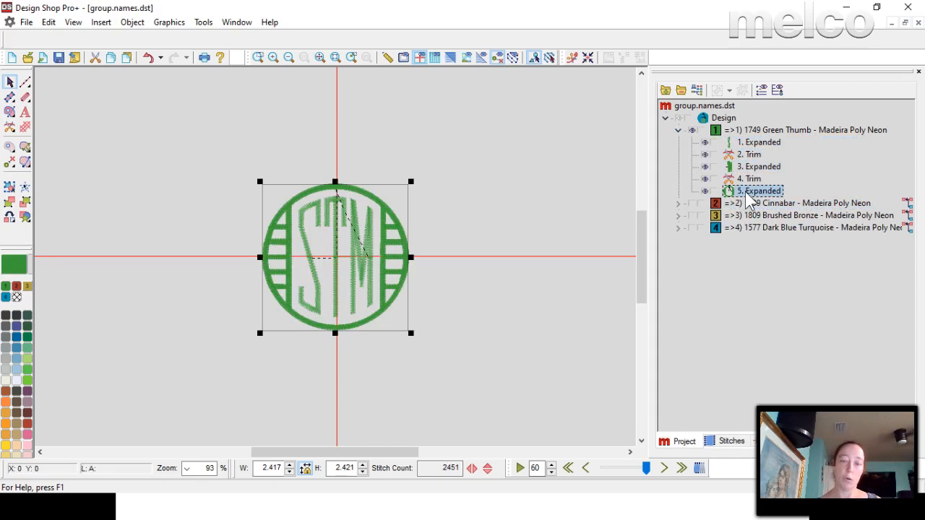
# Move the Green Thumb element containing the T and M ahead of the S element, and check the letter and frame elements.
pyautogui.click(753, 167)
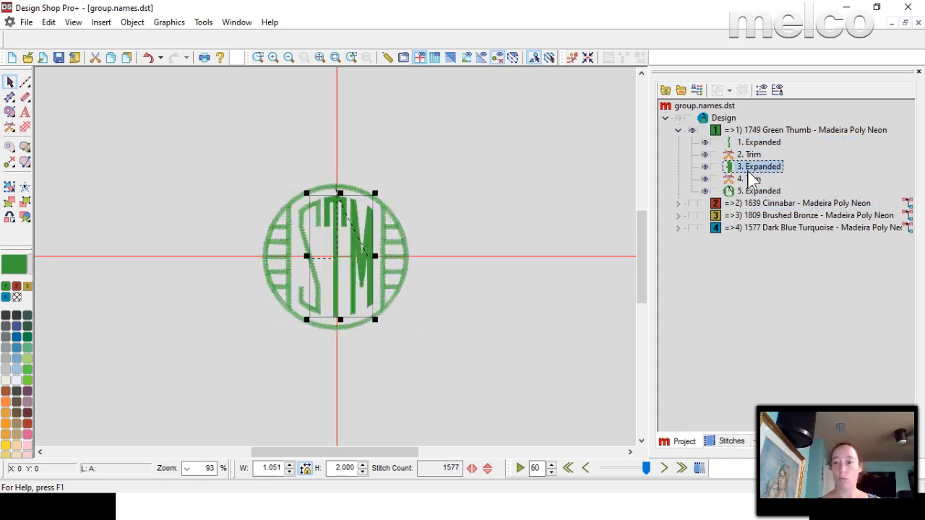
pyautogui.moveTo(749, 170); pyautogui.dragTo(755, 138)
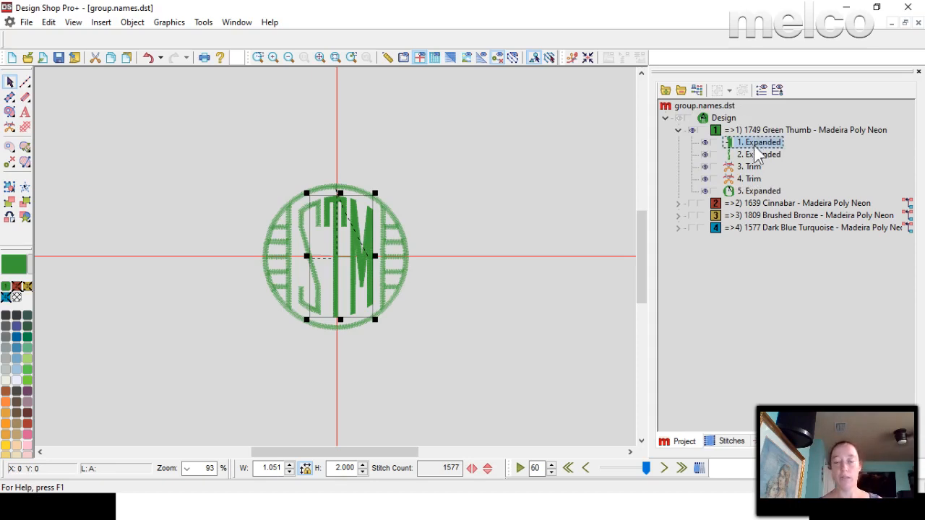
pyautogui.click(757, 155)
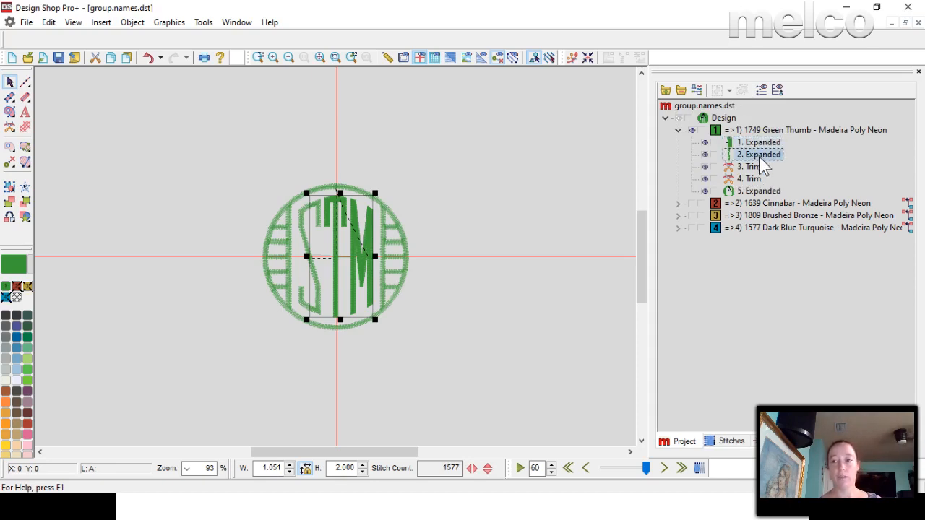
pyautogui.click(754, 192)
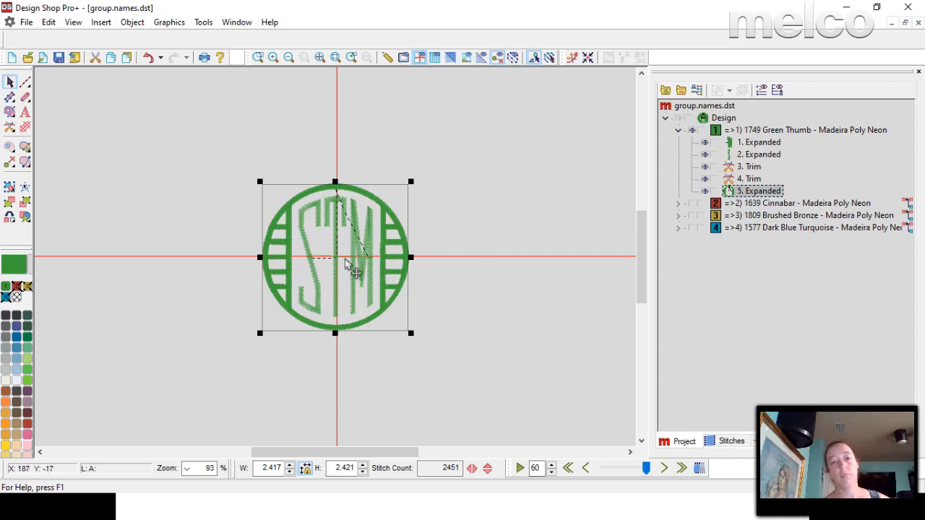
# Hide the Green Thumb monogram, show the Cinnabar one and examine its S, C and T elements one by one.
pyautogui.click(692, 131)
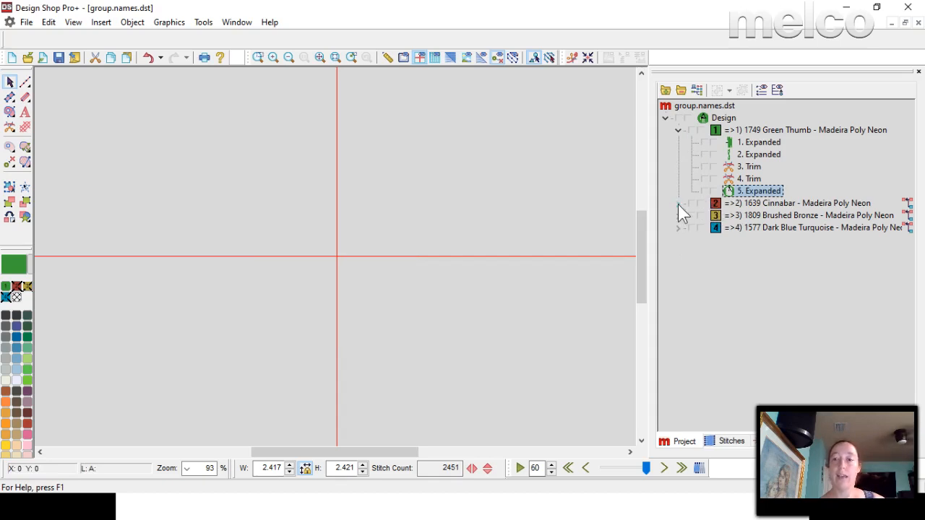
pyautogui.click(677, 204)
pyautogui.click(700, 204)
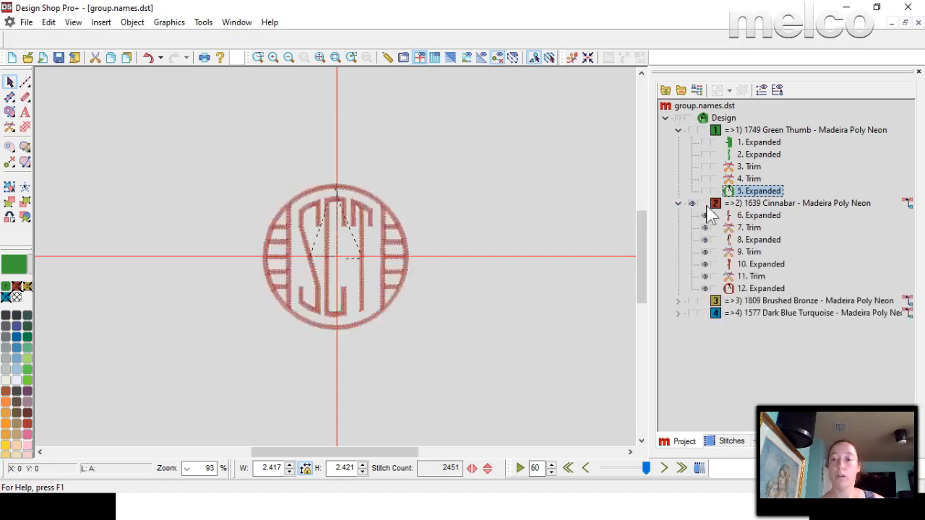
pyautogui.click(759, 216)
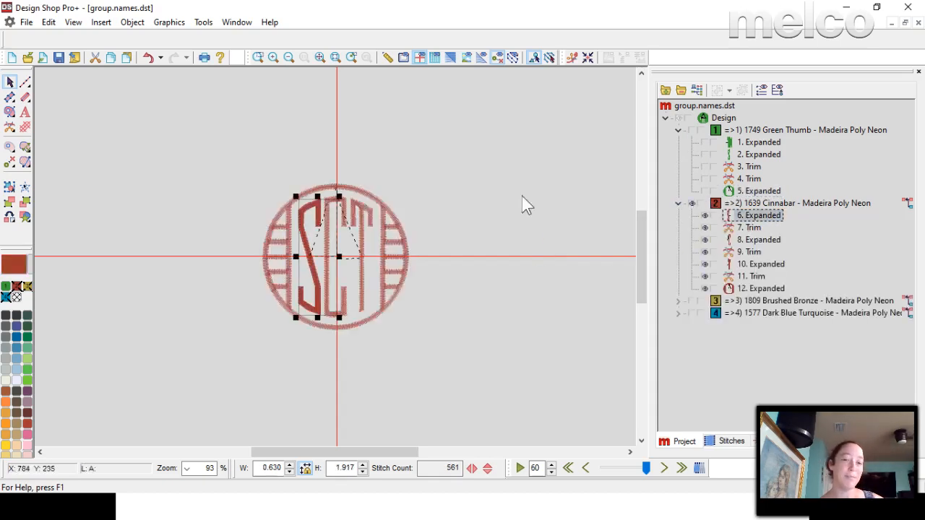
pyautogui.click(759, 240)
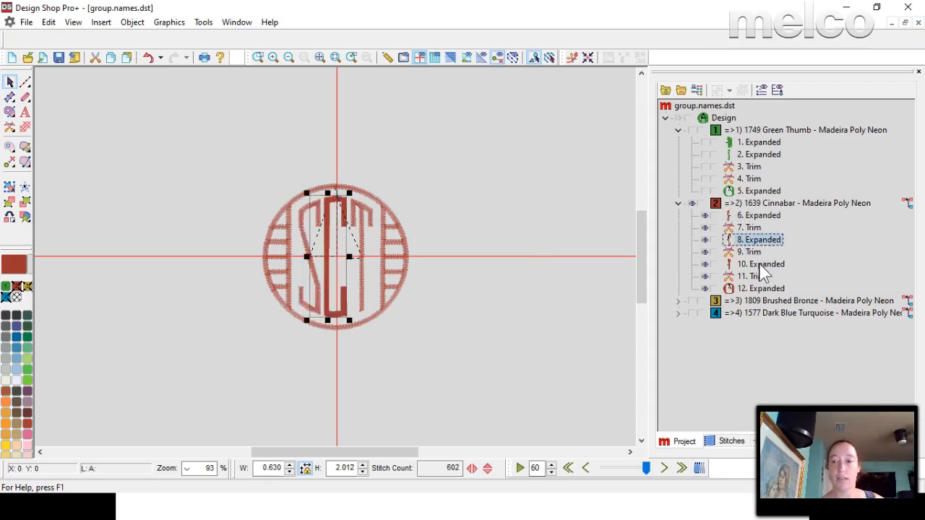
pyautogui.click(759, 264)
# Reorder the Cinnabar block so its three letter elements sit together ahead of the trims, and check the letters and frame.
pyautogui.click(753, 240)
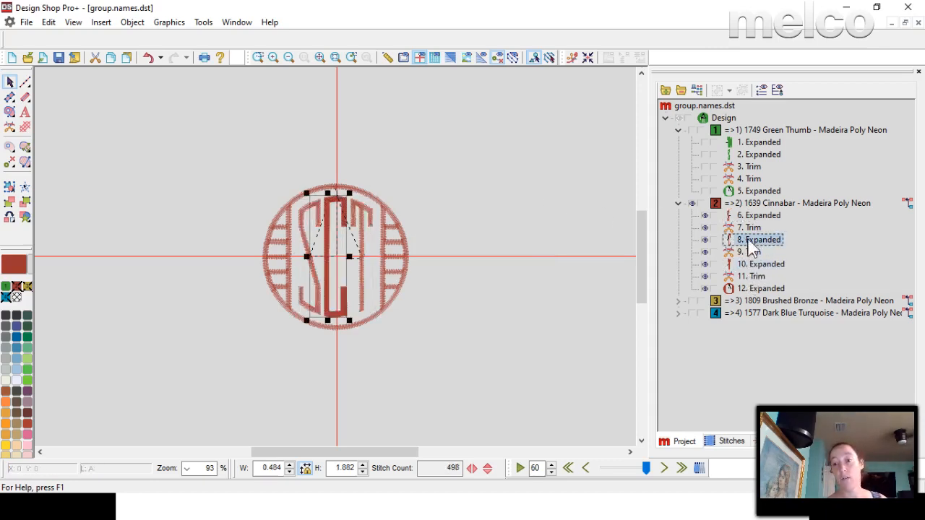
pyautogui.moveTo(761, 240); pyautogui.dragTo(763, 209)
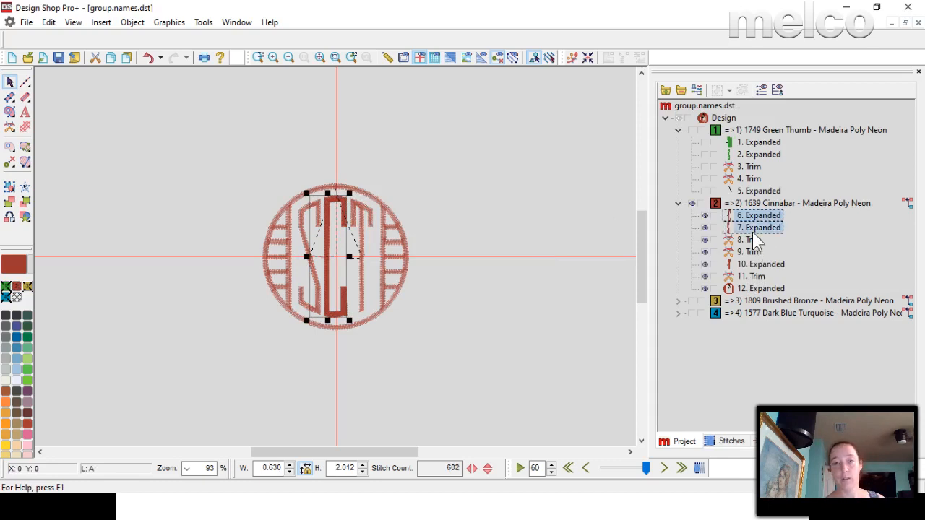
pyautogui.click(753, 231)
pyautogui.click(760, 265)
pyautogui.moveTo(760, 264)
pyautogui.mouseDown()
pyautogui.moveTo(761, 214)
pyautogui.moveTo(751, 249)
pyautogui.mouseUp()
pyautogui.click(760, 216)
pyautogui.click(756, 228)
pyautogui.click(760, 288)
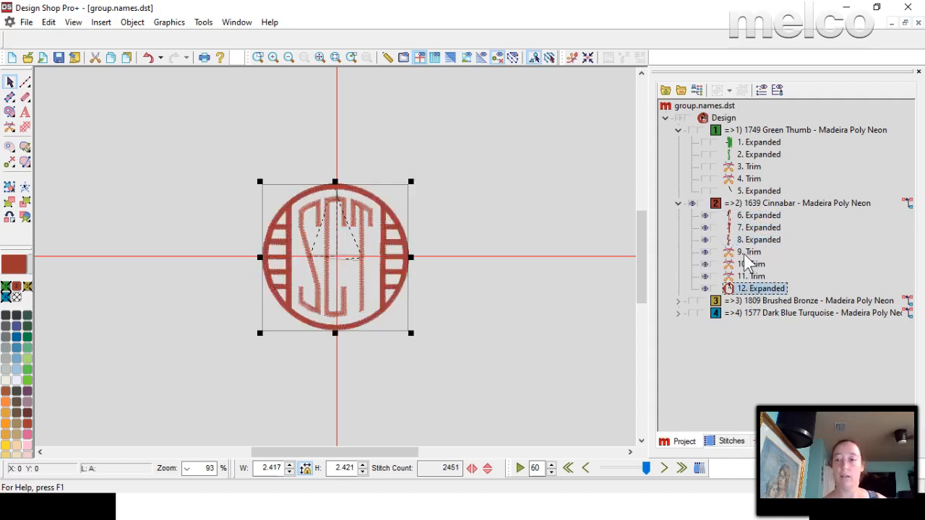
pyautogui.click(541, 231)
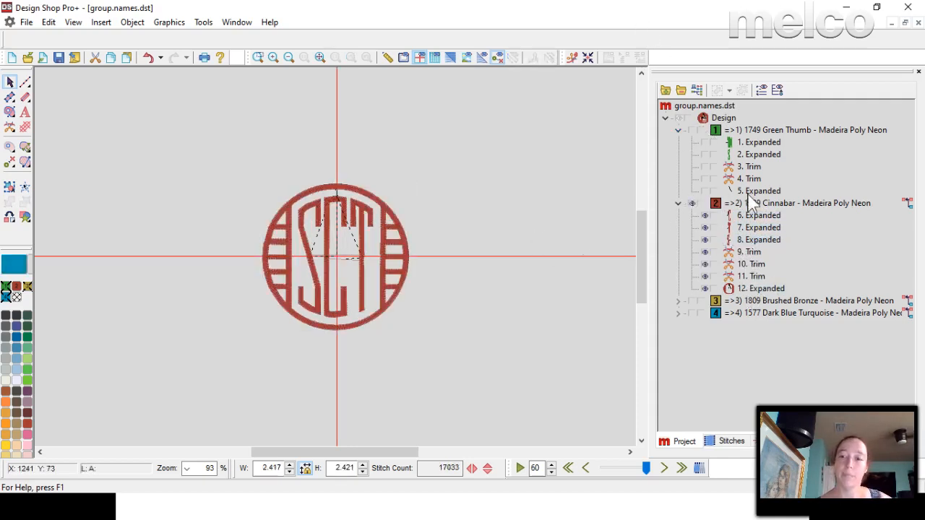
# Hide the Cinnabar monogram, show the Green Thumb one and display the editable stitch points of its circular frame.
pyautogui.click(691, 205)
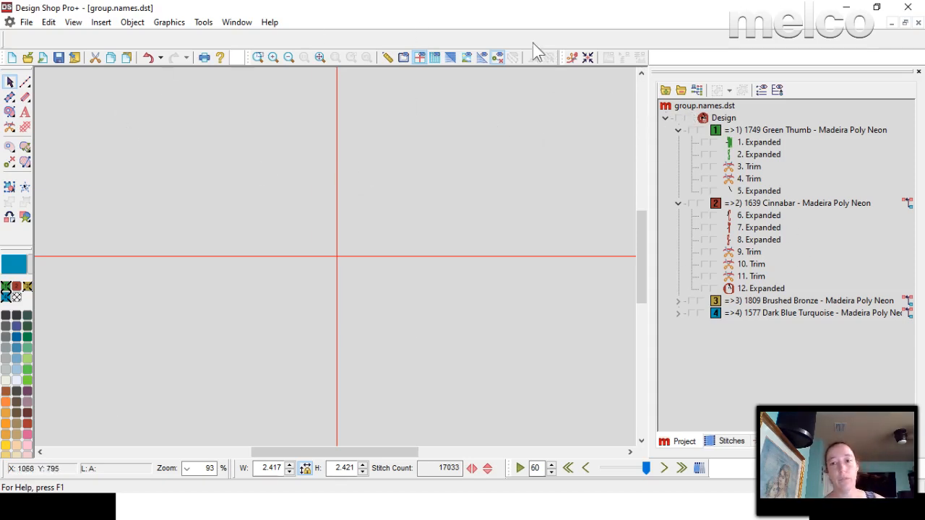
pyautogui.click(691, 131)
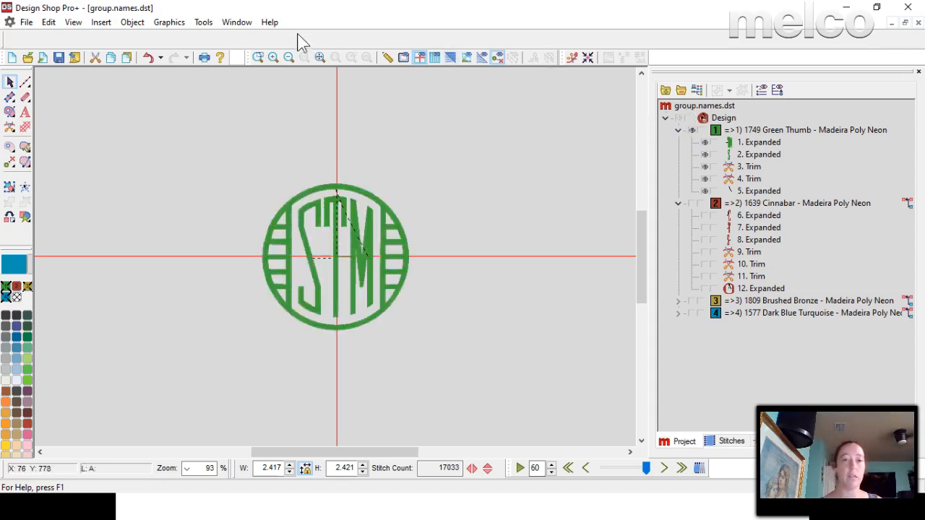
pyautogui.click(320, 57)
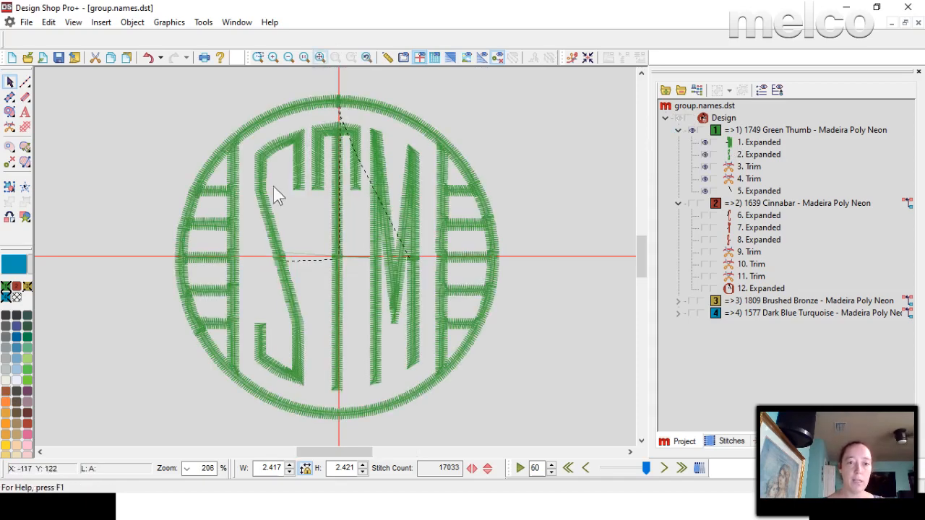
pyautogui.click(459, 168)
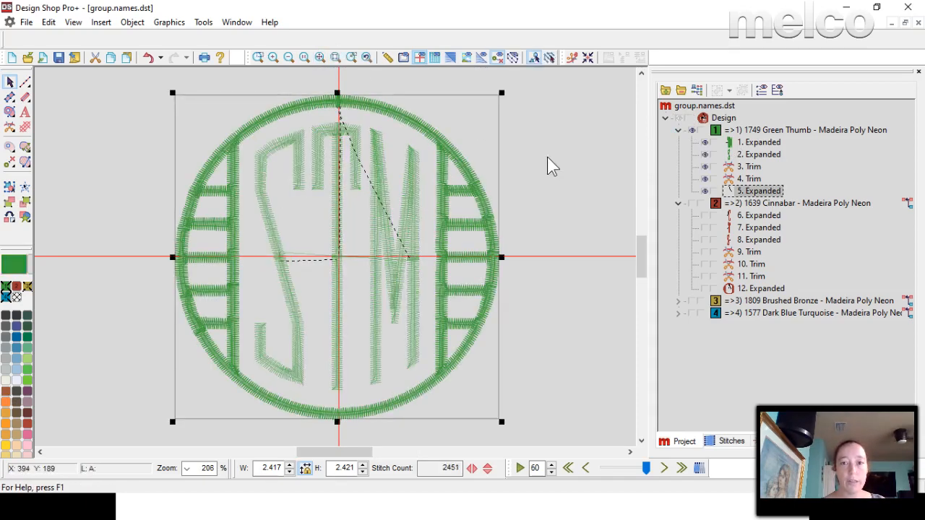
pyautogui.click(549, 57)
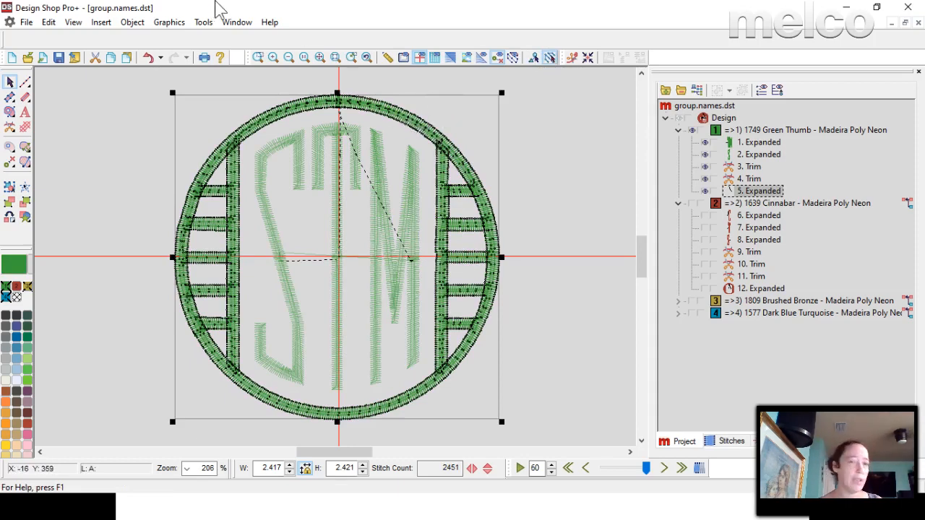
# Open the design file 1day.ofm from the Designs folder.
pyautogui.click(237, 21)
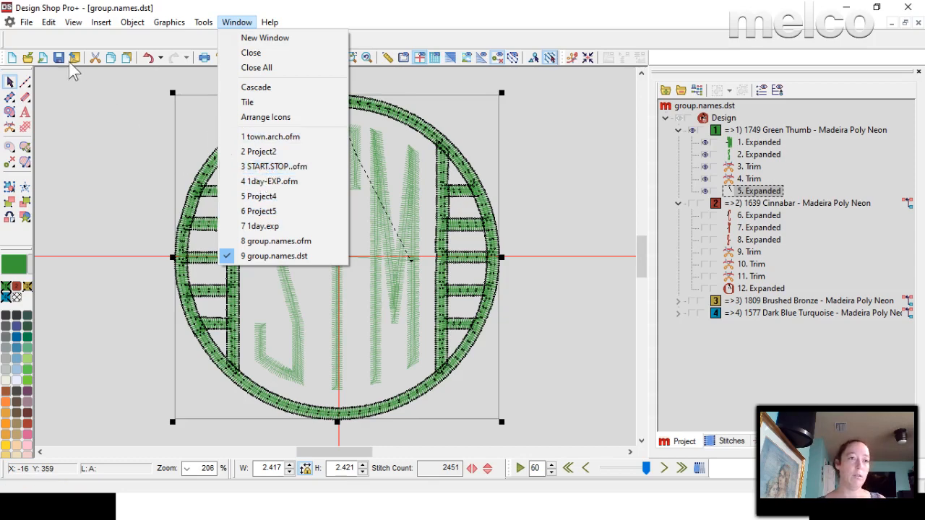
pyautogui.moveTo(26, 21)
pyautogui.click(45, 68)
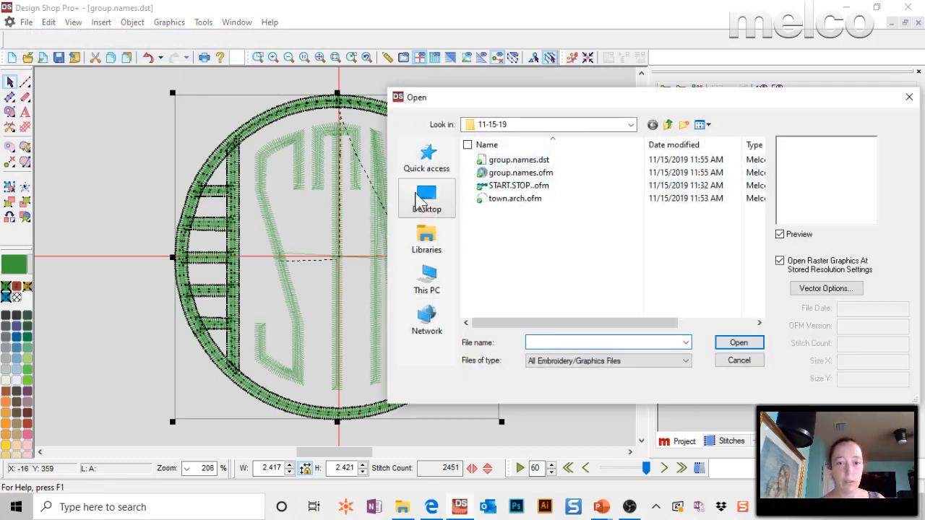
pyautogui.click(549, 124)
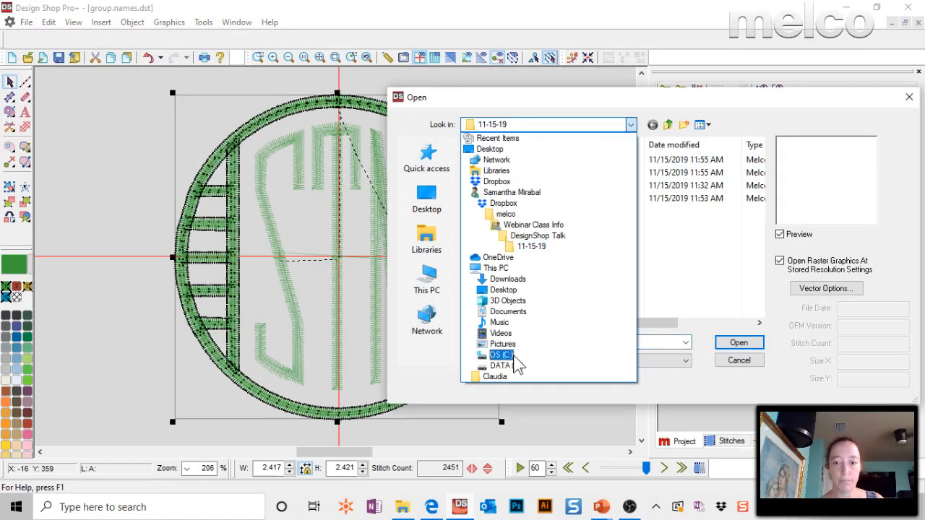
pyautogui.click(497, 407)
pyautogui.doubleClick(499, 174)
pyautogui.click(592, 166)
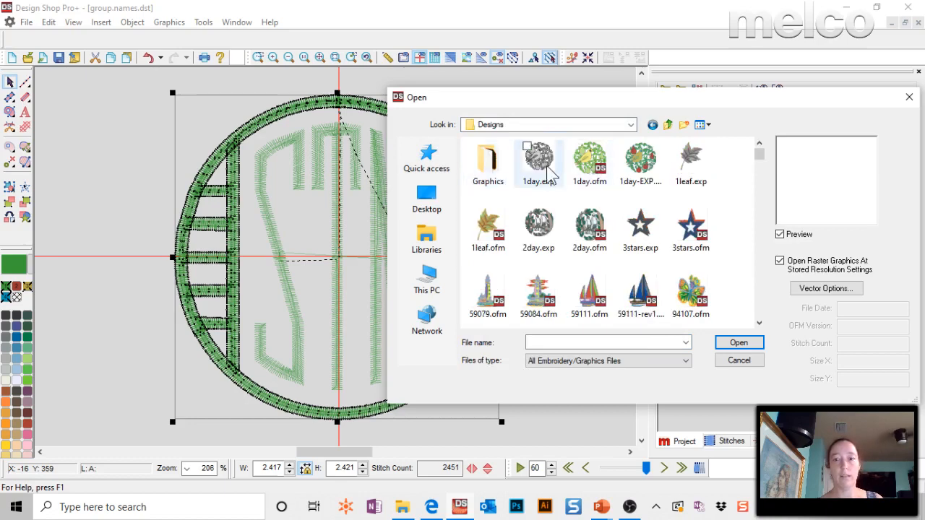
pyautogui.doubleClick(594, 168)
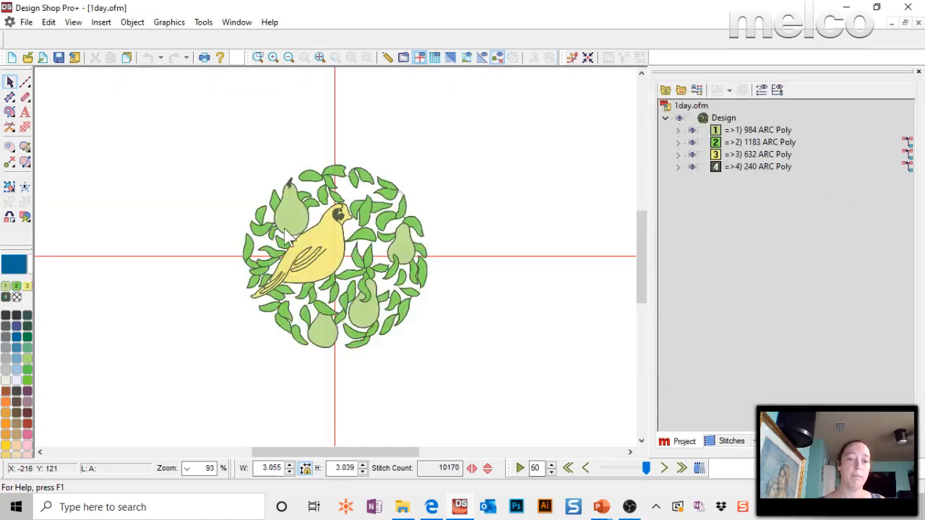
# Examine the wireframe outline points of the pear fill above the bird up close, and clear the selection.
pyautogui.click(284, 229)
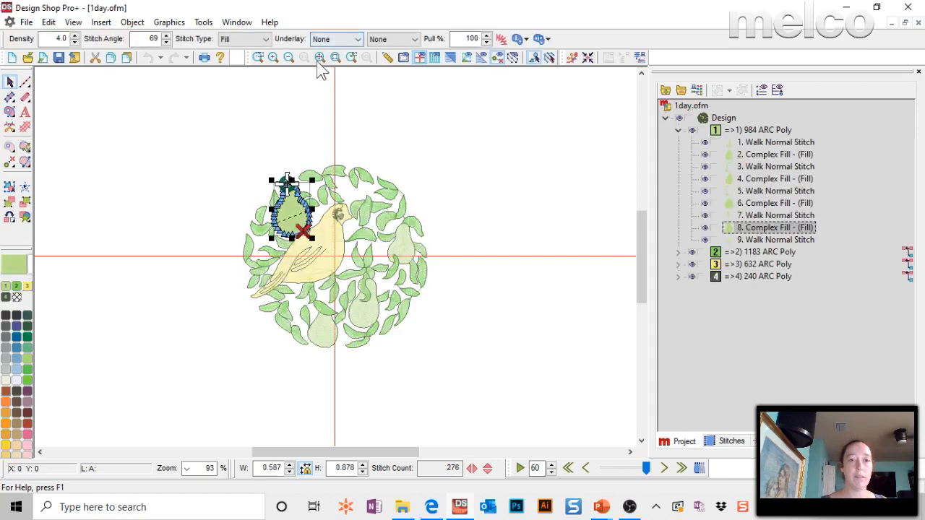
pyautogui.click(318, 62)
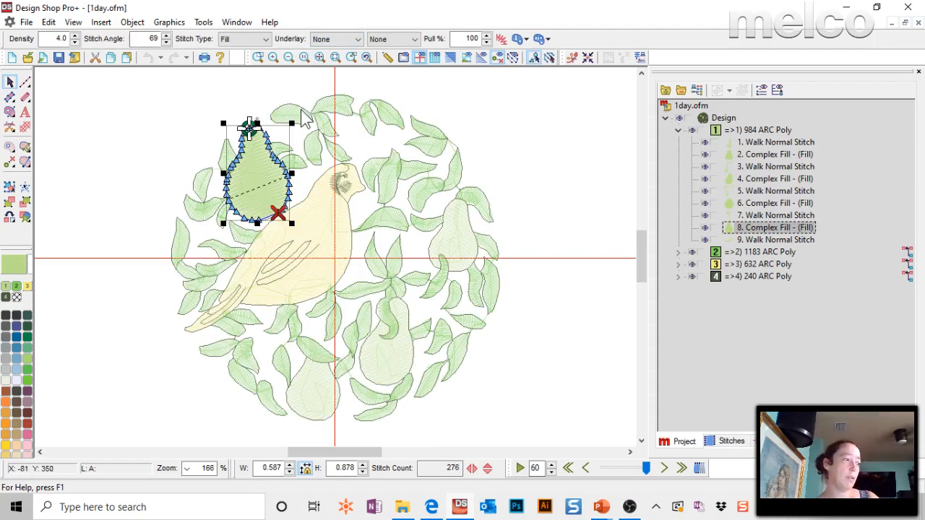
pyautogui.click(259, 57)
pyautogui.moveTo(198, 92); pyautogui.dragTo(339, 256)
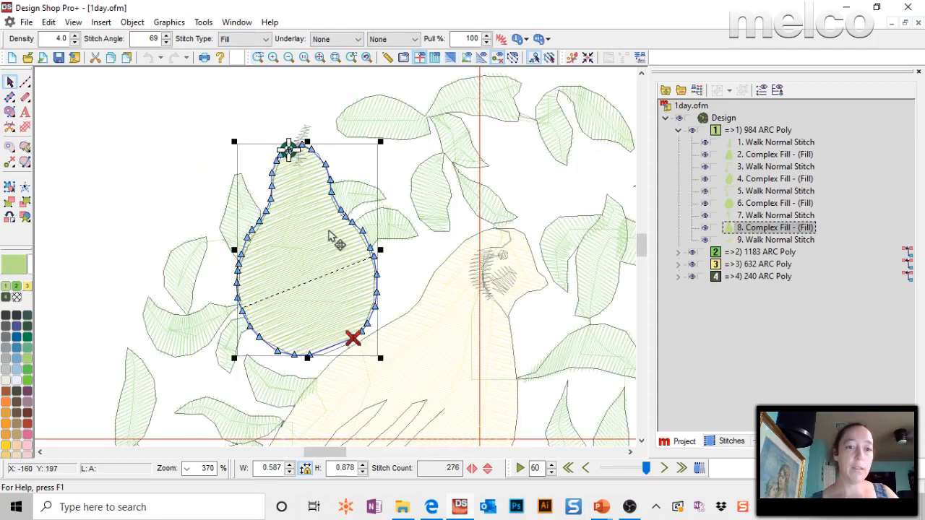
pyautogui.click(336, 57)
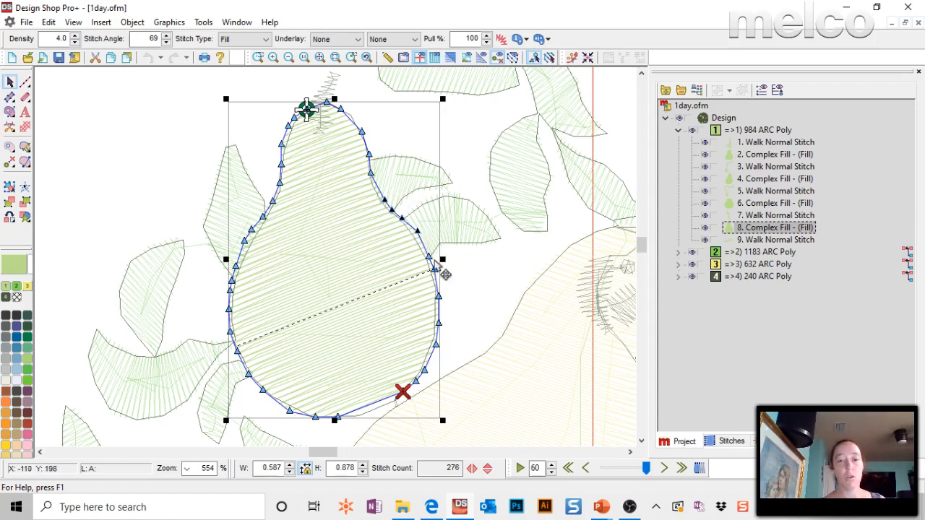
pyautogui.click(150, 145)
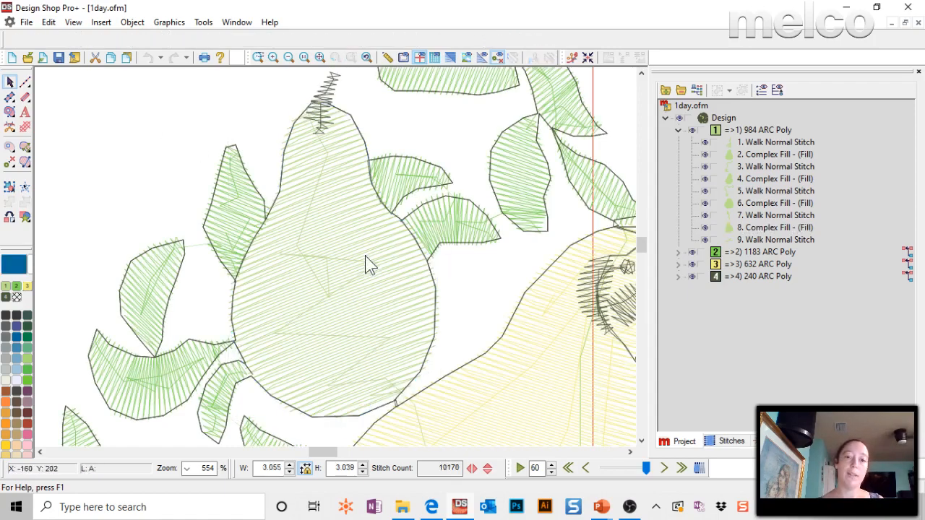
# Select four alternating outline points along the pear fill's right edge, move them together outward and back inward, and delete them.
pyautogui.click(372, 258)
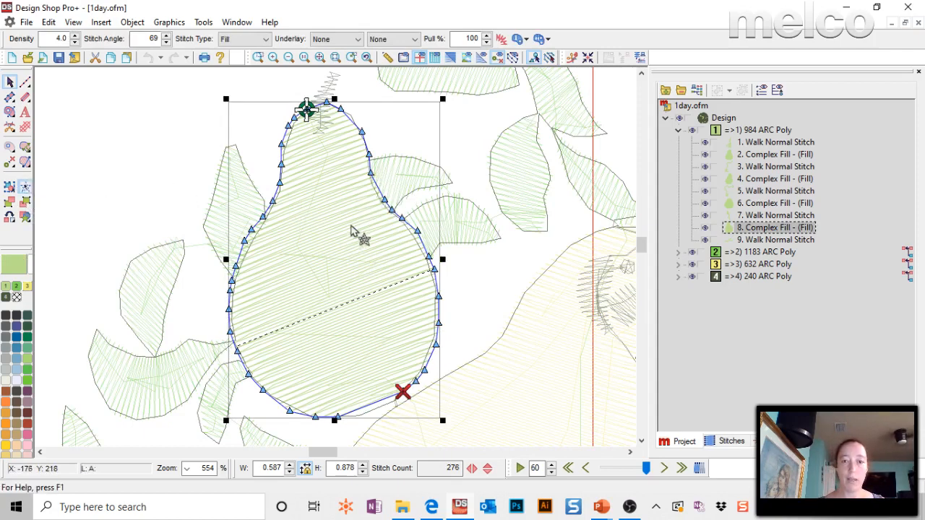
pyautogui.moveTo(401, 217)
pyautogui.mouseDown()
pyautogui.moveTo(403, 241)
pyautogui.moveTo(422, 210)
pyautogui.moveTo(429, 229)
pyautogui.moveTo(412, 268)
pyautogui.moveTo(444, 264)
pyautogui.moveTo(442, 280)
pyautogui.moveTo(426, 288)
pyautogui.moveTo(432, 319)
pyautogui.moveTo(461, 304)
pyautogui.moveTo(399, 149)
pyautogui.moveTo(418, 162)
pyautogui.mouseUp()
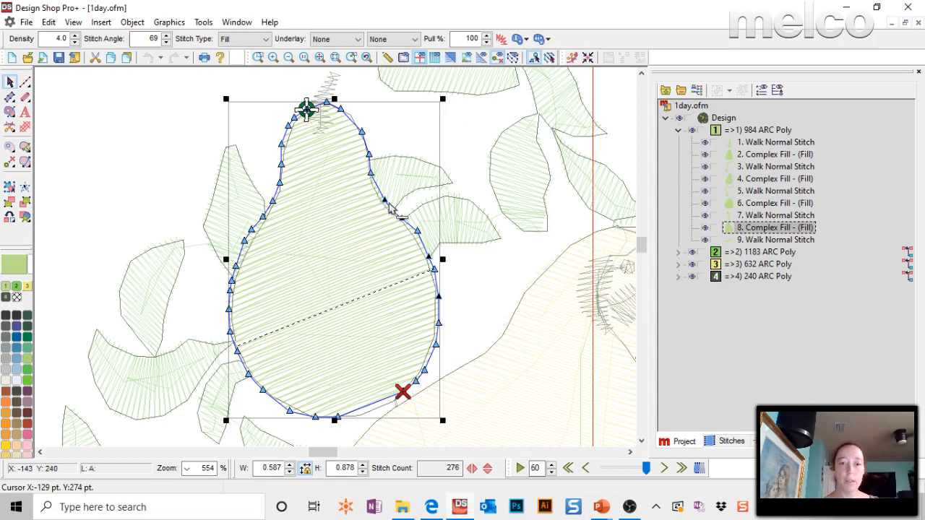
pyautogui.moveTo(385, 201); pyautogui.dragTo(441, 167)
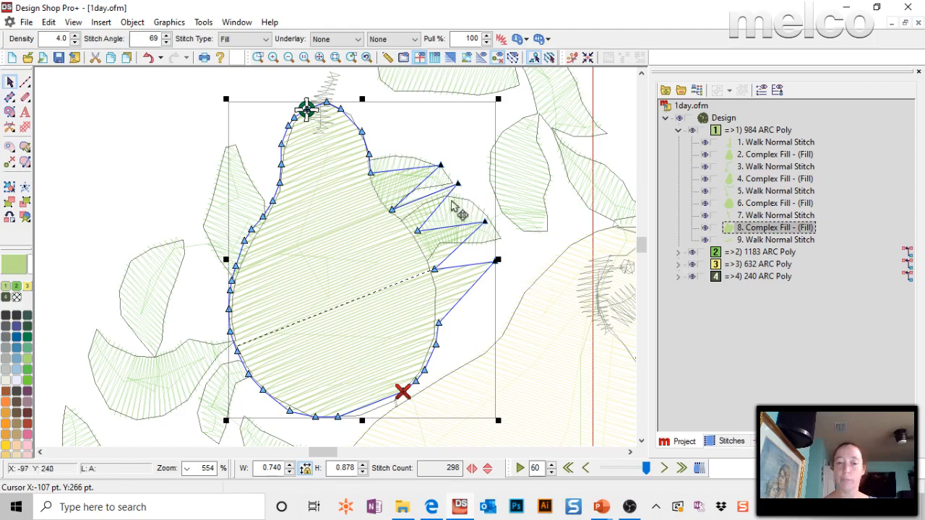
pyautogui.moveTo(302, 232); pyautogui.dragTo(304, 234)
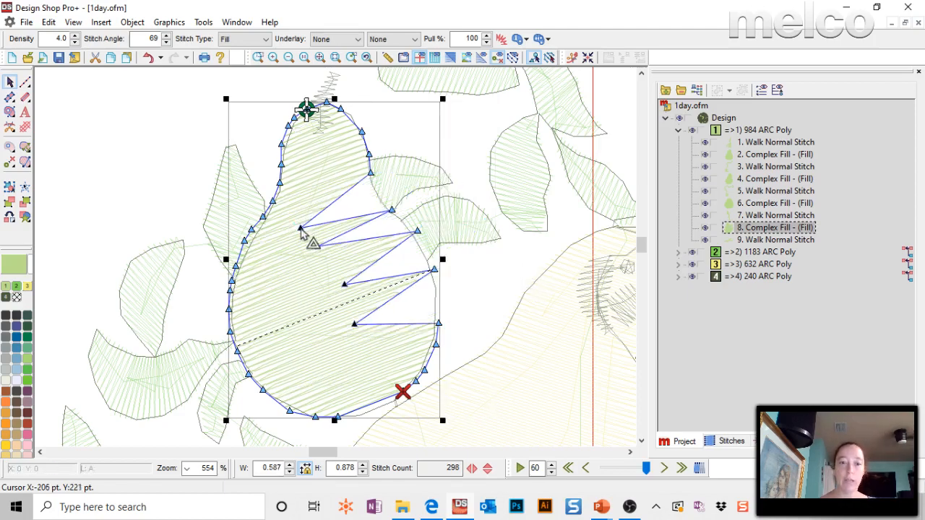
pyautogui.moveTo(379, 189); pyautogui.dragTo(377, 190)
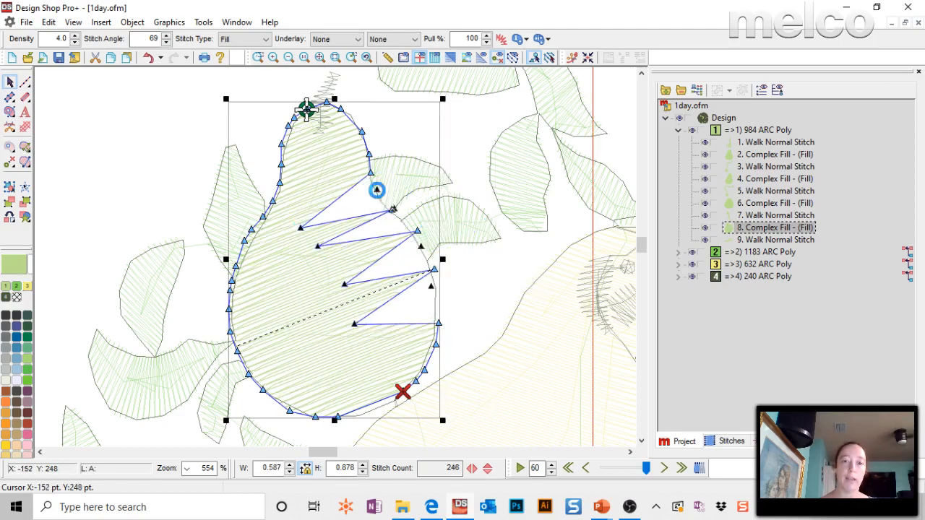
pyautogui.press('Delete')
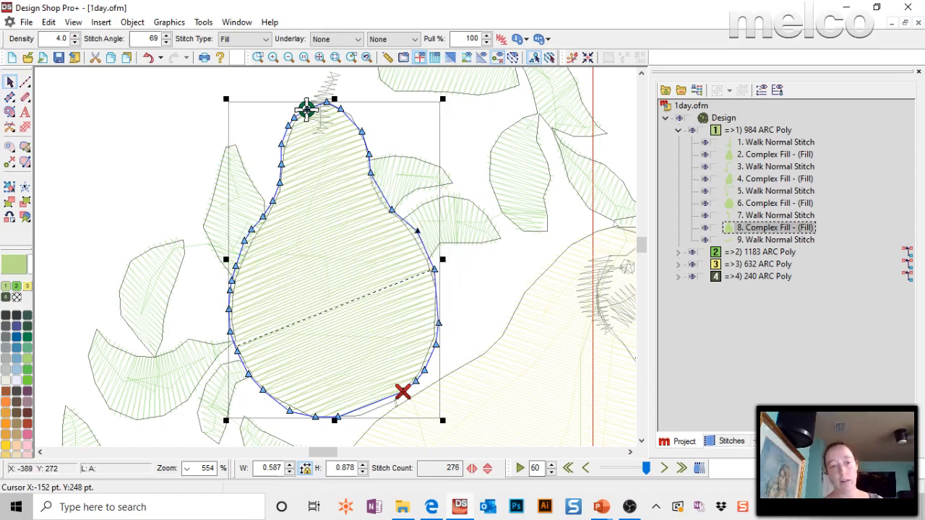
# Select a run of outline points down the pear fill's right edge, and move the red exit marker inward off its outline point.
pyautogui.click(23, 189)
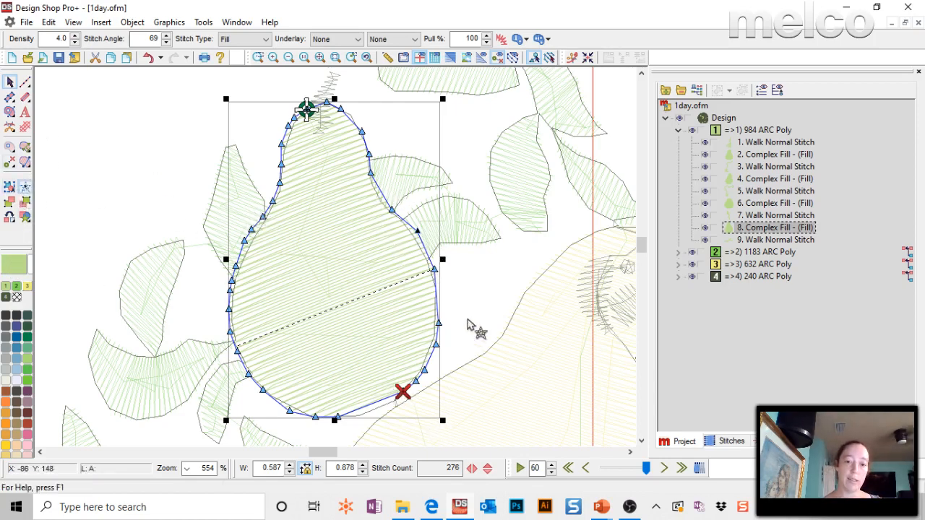
pyautogui.moveTo(396, 190)
pyautogui.mouseDown()
pyautogui.moveTo(359, 227)
pyautogui.moveTo(371, 304)
pyautogui.moveTo(507, 285)
pyautogui.moveTo(438, 186)
pyautogui.mouseUp()
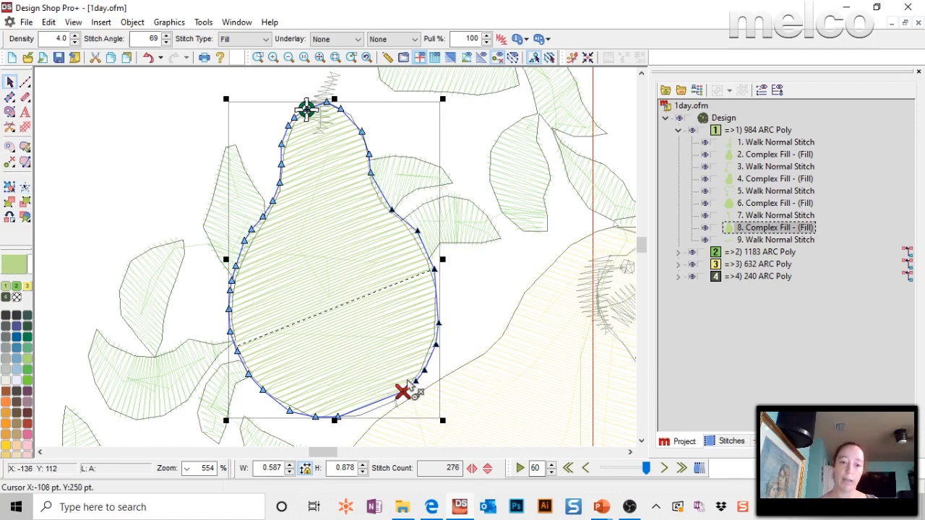
pyautogui.moveTo(404, 391)
pyautogui.mouseDown()
pyautogui.moveTo(412, 382)
pyautogui.moveTo(412, 393)
pyautogui.mouseUp()
pyautogui.moveTo(443, 366); pyautogui.dragTo(410, 392)
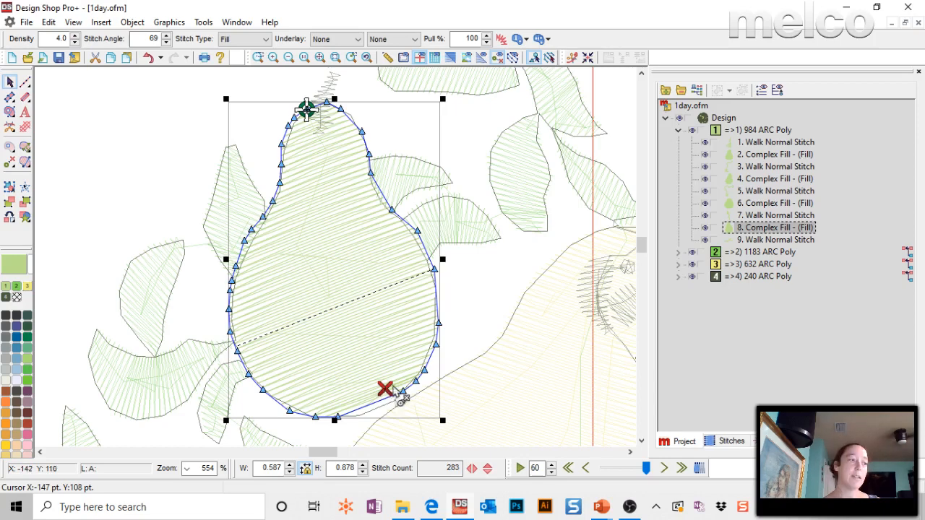
# Select the outline points down the pear fill's right edge and shift them outward together, widening the fill to about 0.70.
pyautogui.click(25, 186)
pyautogui.moveTo(425, 210)
pyautogui.mouseDown()
pyautogui.moveTo(396, 313)
pyautogui.moveTo(395, 375)
pyautogui.moveTo(489, 244)
pyautogui.mouseUp()
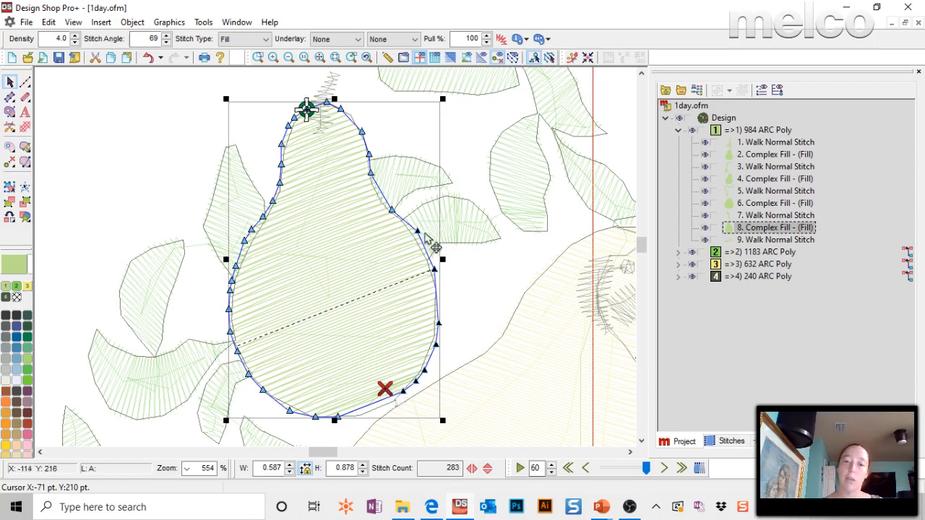
pyautogui.moveTo(420, 237); pyautogui.dragTo(460, 220)
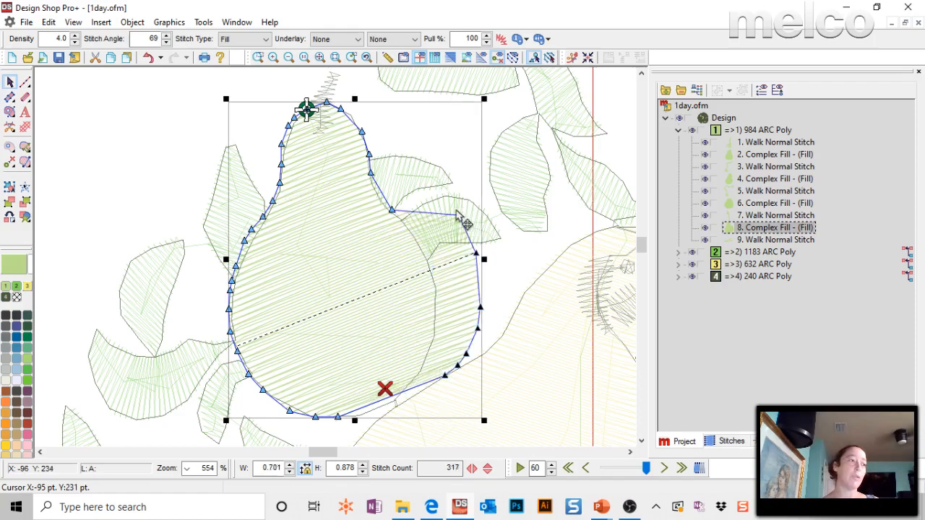
pyautogui.click(165, 91)
pyautogui.click(325, 278)
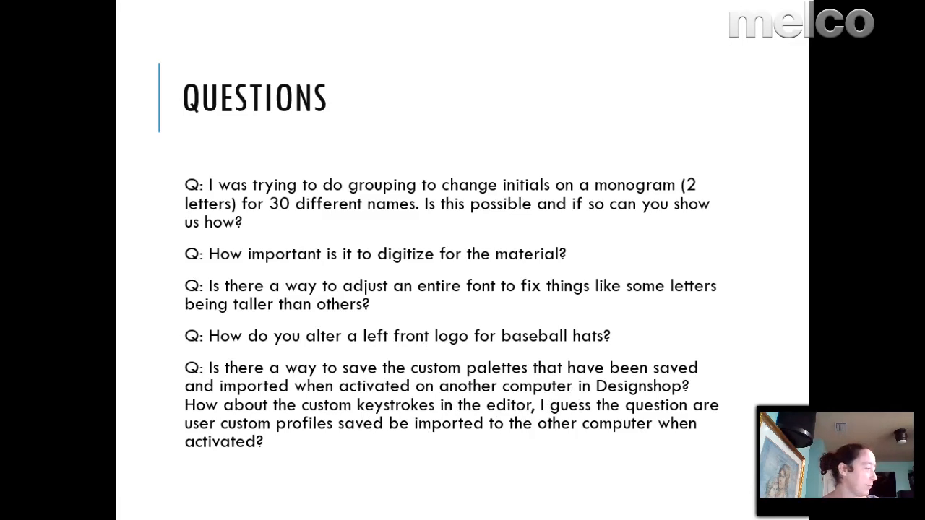
# Switch to File Explorer, reopen the Color Data folder from the Design Shop v10.04.042 folder, and select default.pal.
pyautogui.hotkey('alt', 'Tab')
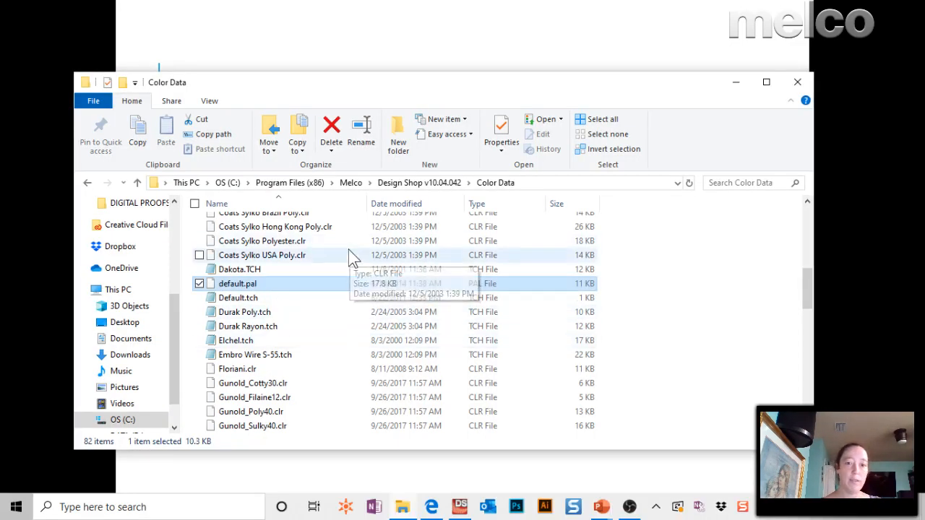
pyautogui.click(419, 186)
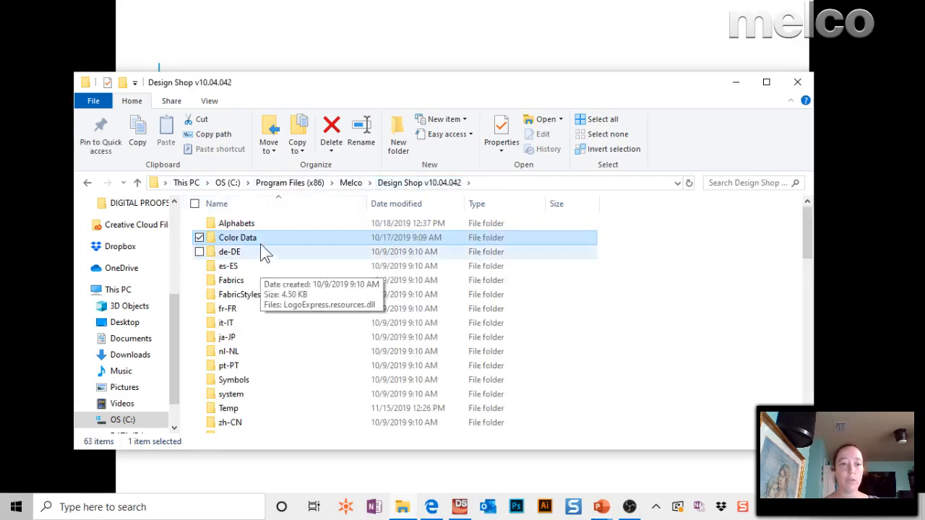
pyautogui.moveTo(254, 248)
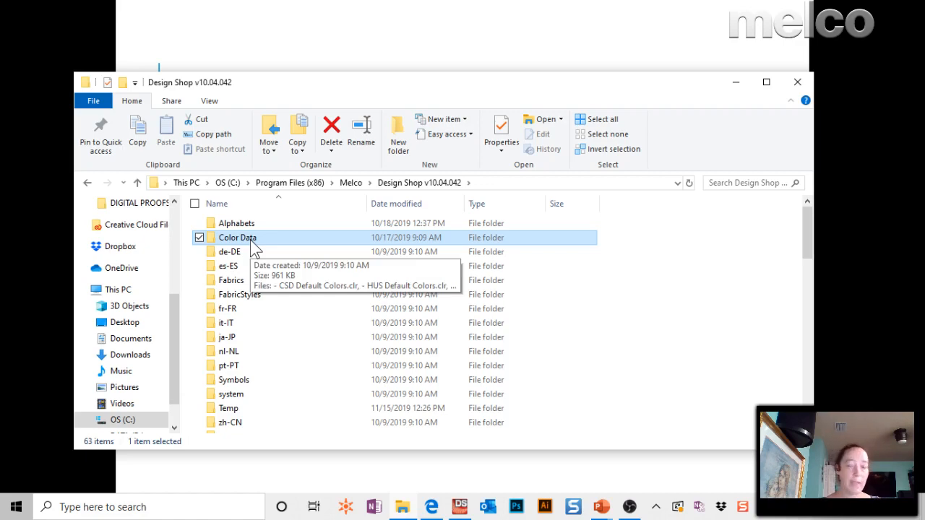
pyautogui.doubleClick(252, 248)
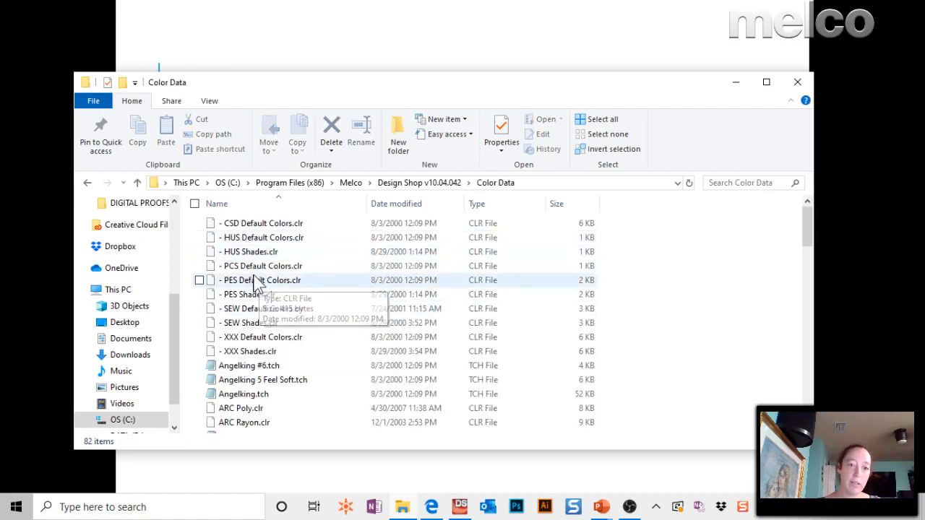
pyautogui.scroll(-6, 314, 392)
pyautogui.click(247, 371)
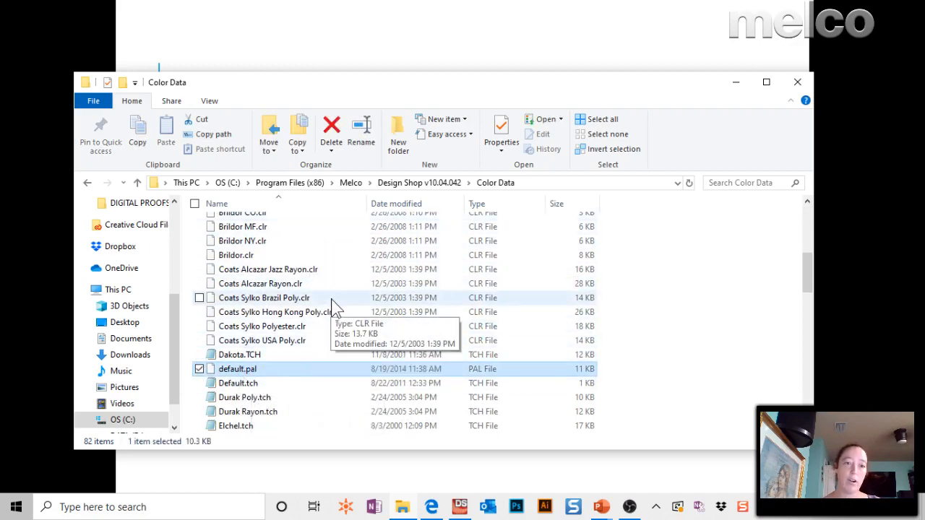
# Look through the thread chart files in the Color Data folder and select Madeira PNL Fabric.tch.
pyautogui.scroll(2, 331, 307)
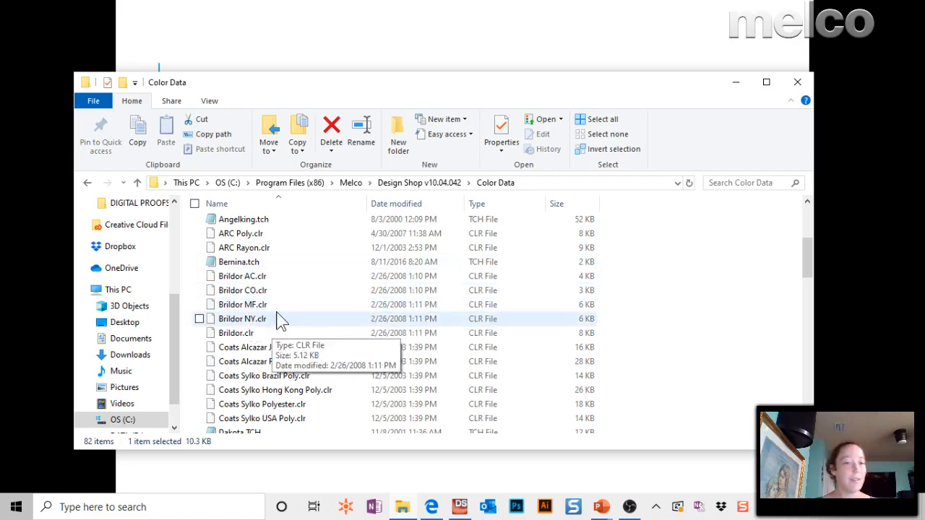
pyautogui.scroll(-2, 281, 322)
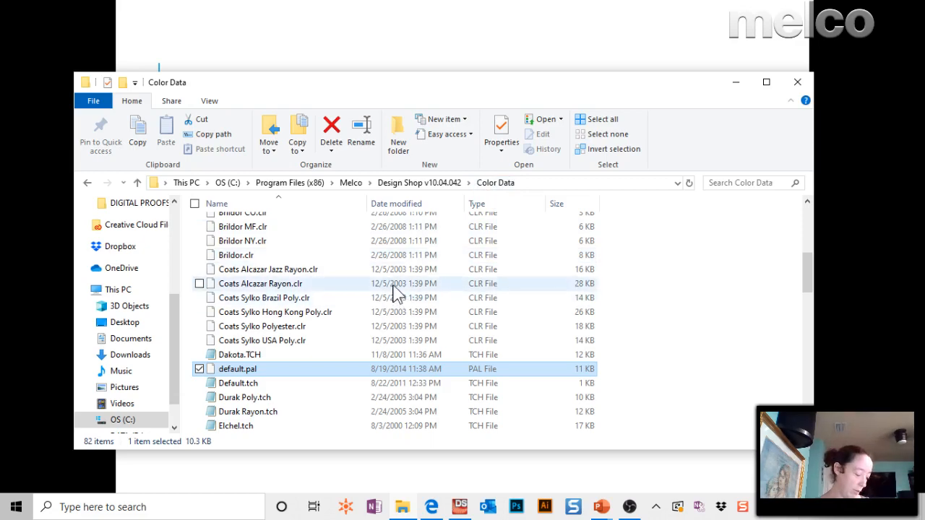
pyautogui.scroll(-15, 397, 303)
pyautogui.scroll(4, 393, 320)
pyautogui.click(289, 265)
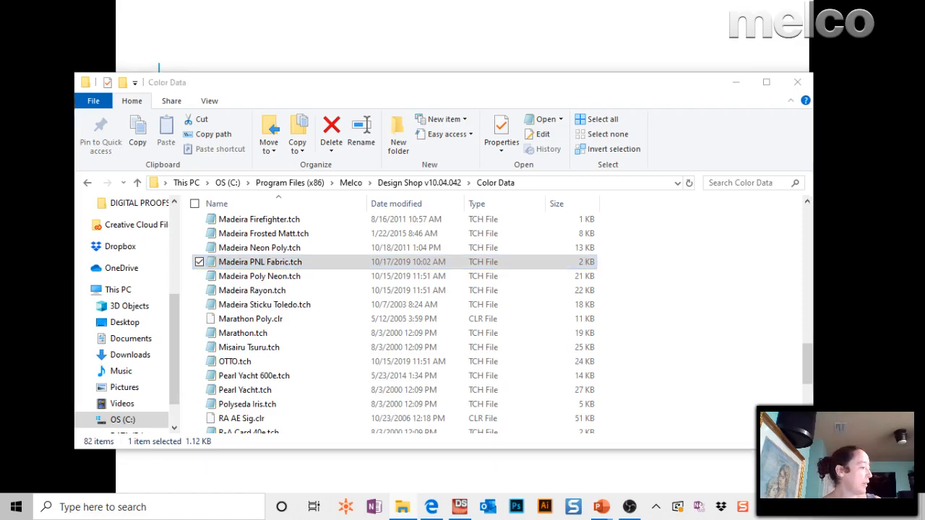
# Return to the PowerPoint slide show and advance to the slide about default OS settings and deleting previous jobs.
pyautogui.hotkey('alt', 'Tab')
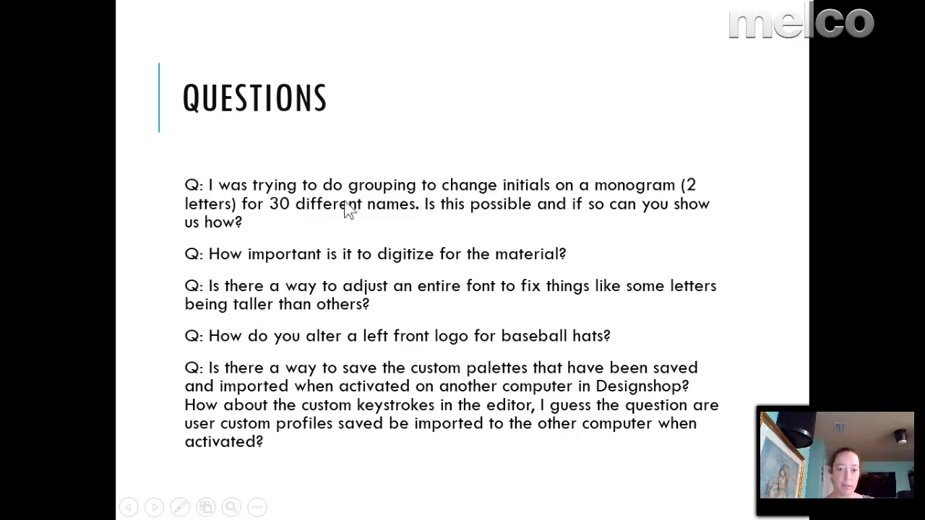
pyautogui.click(471, 435)
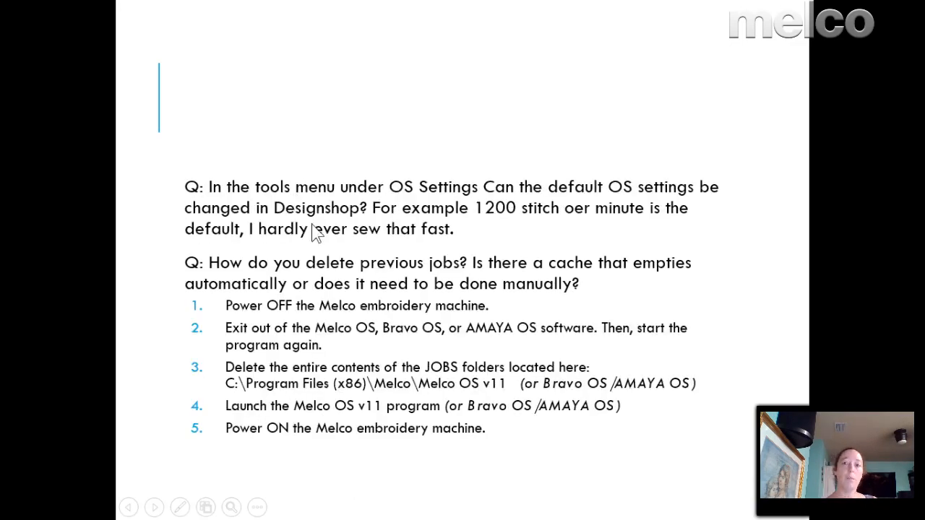